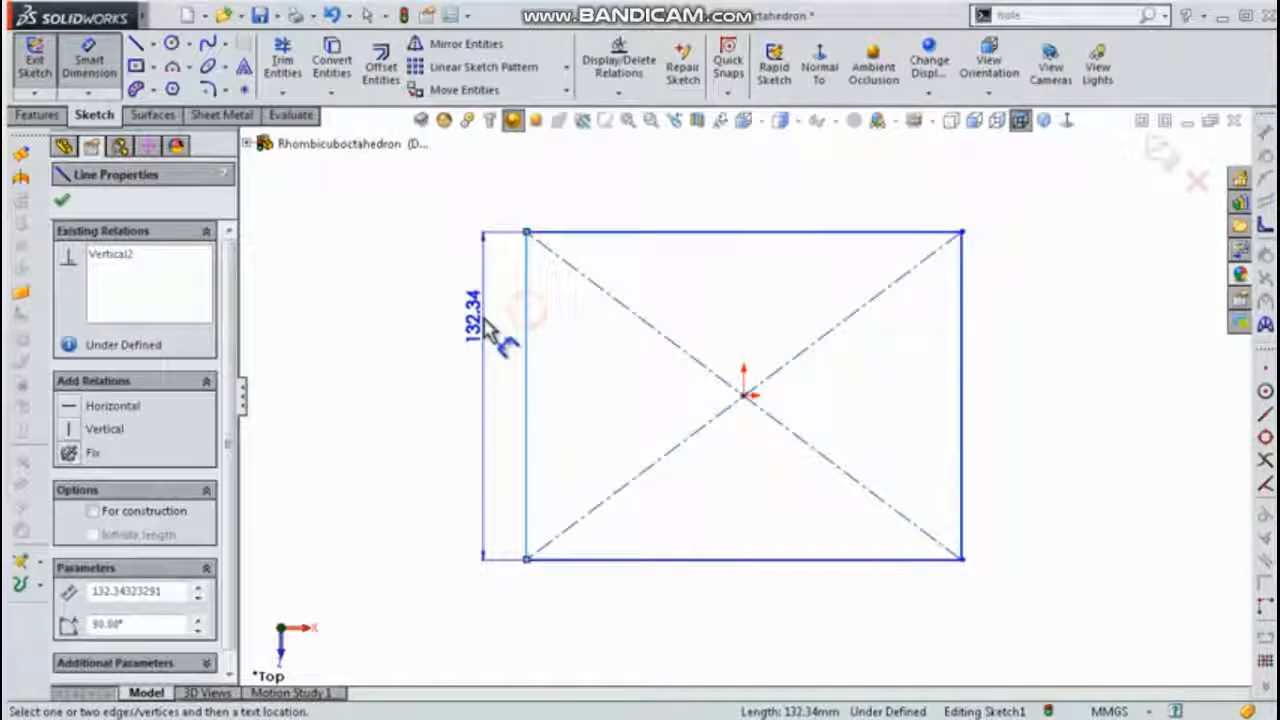
Dimension the rectangle's vertical side to 63.5 mm
left_click(487, 330)
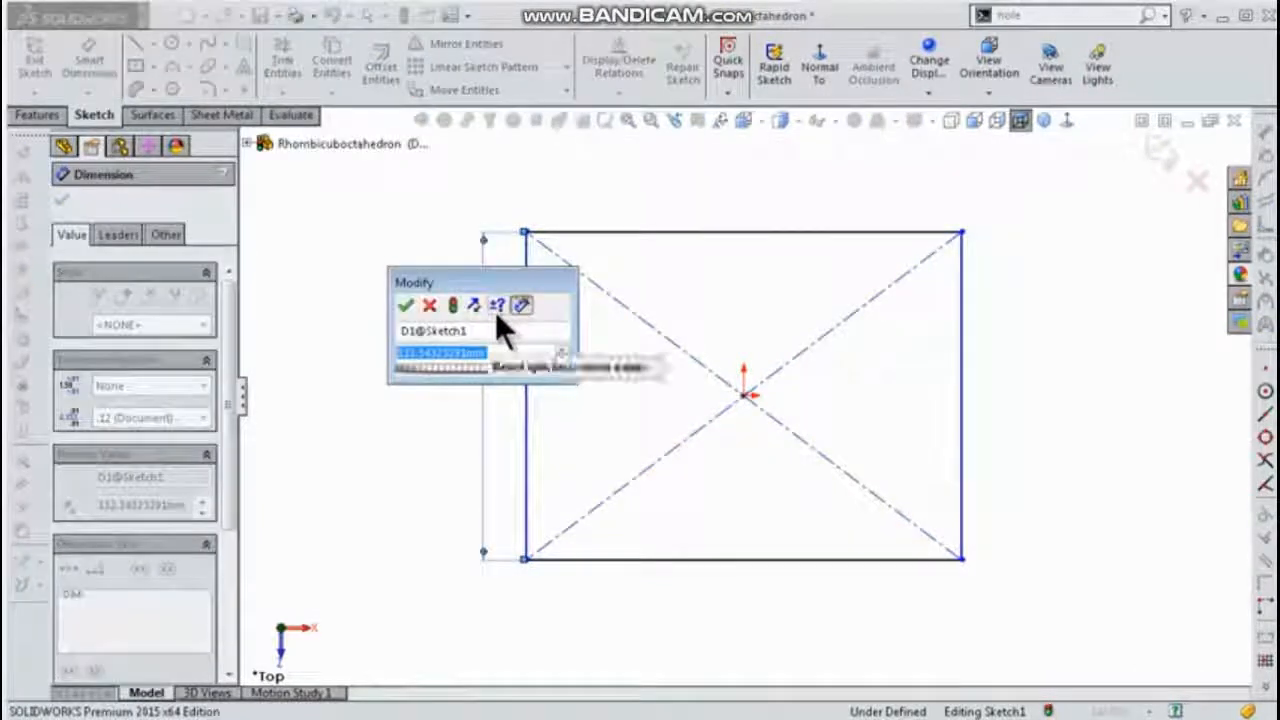
type("63.5")
key("Return")
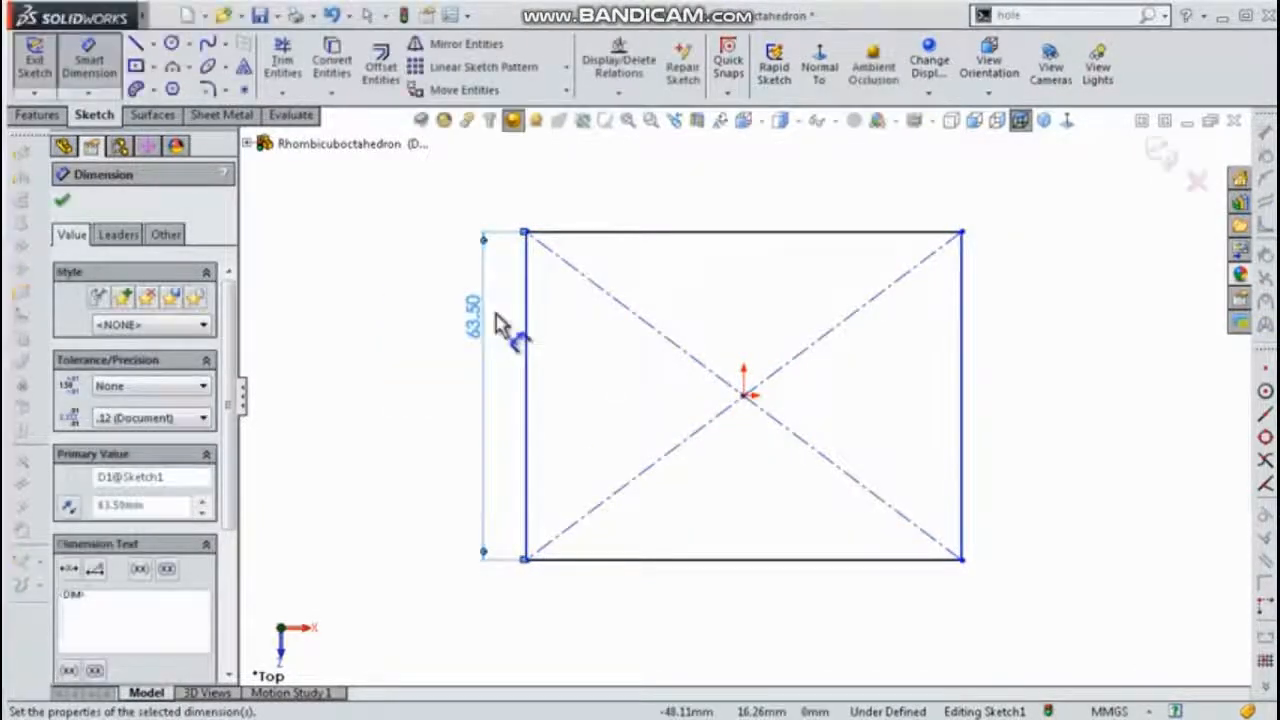
Dimension the rectangle's horizontal side with an equation equal to "D1@Sketch1", and move the vertical dimension clear of the square
left_click(632, 233)
left_click(668, 203)
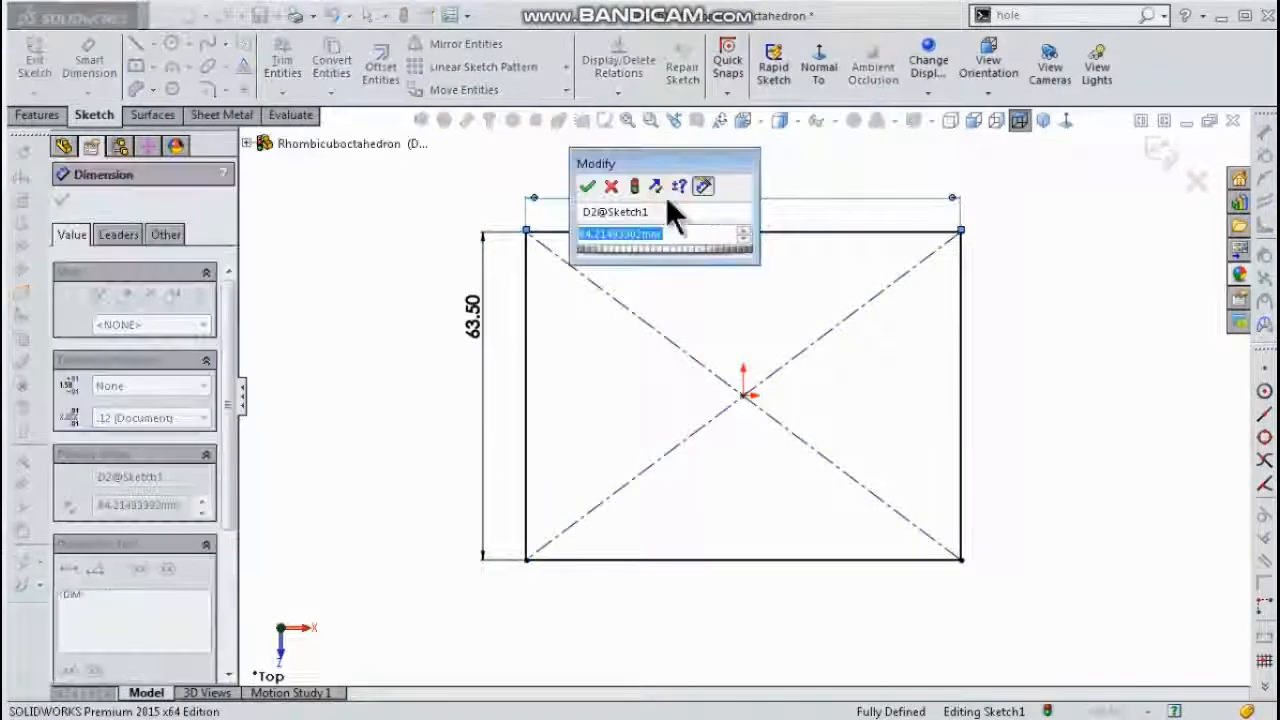
type("=")
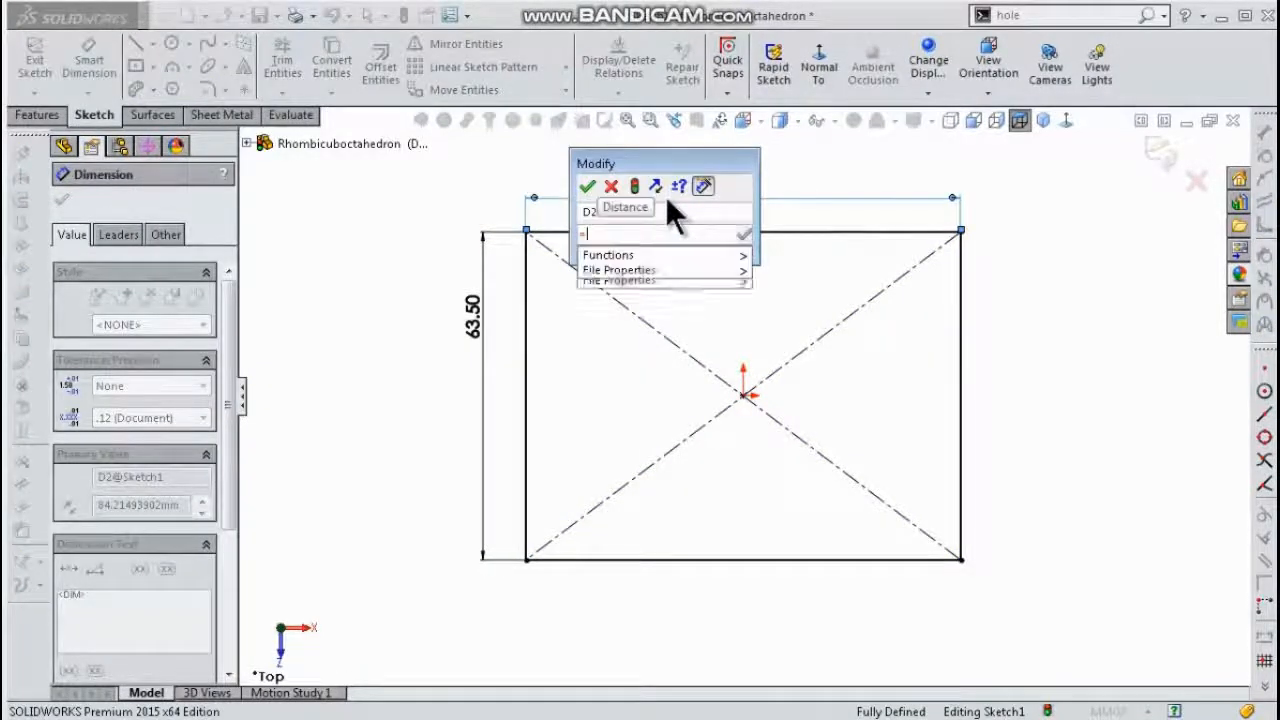
mouse_move(620, 270)
left_click(471, 320)
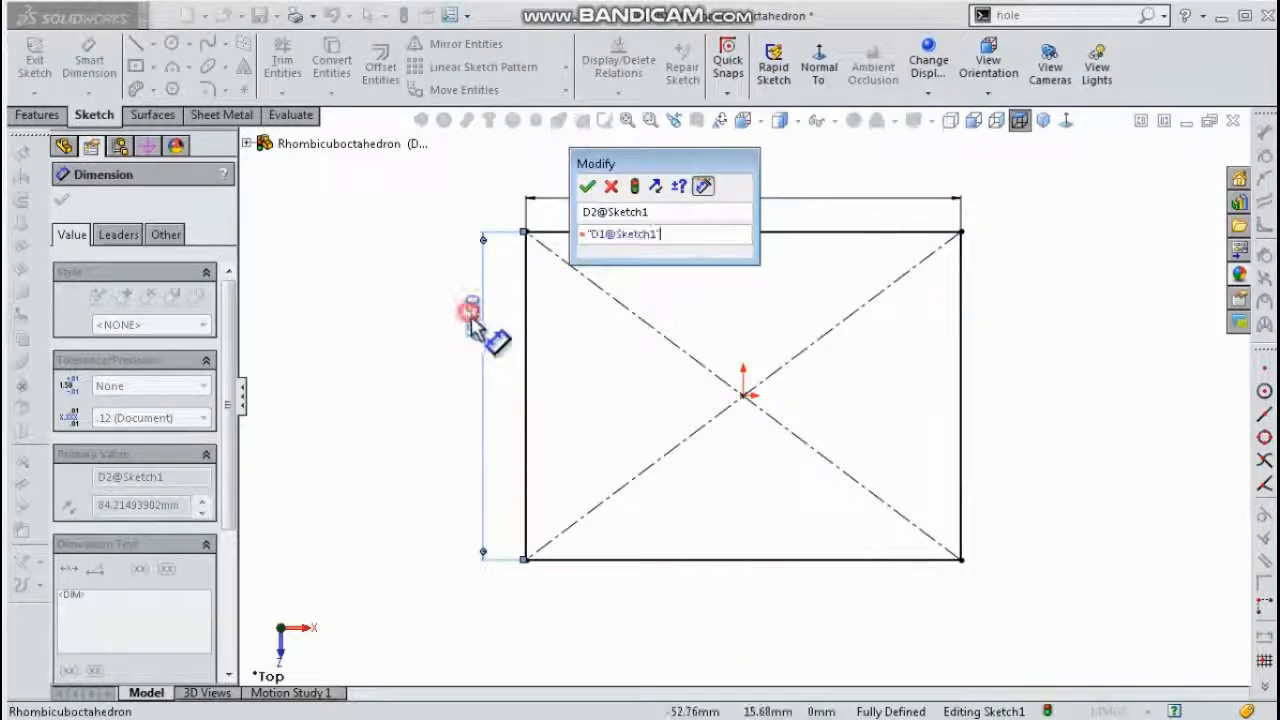
left_click(588, 187)
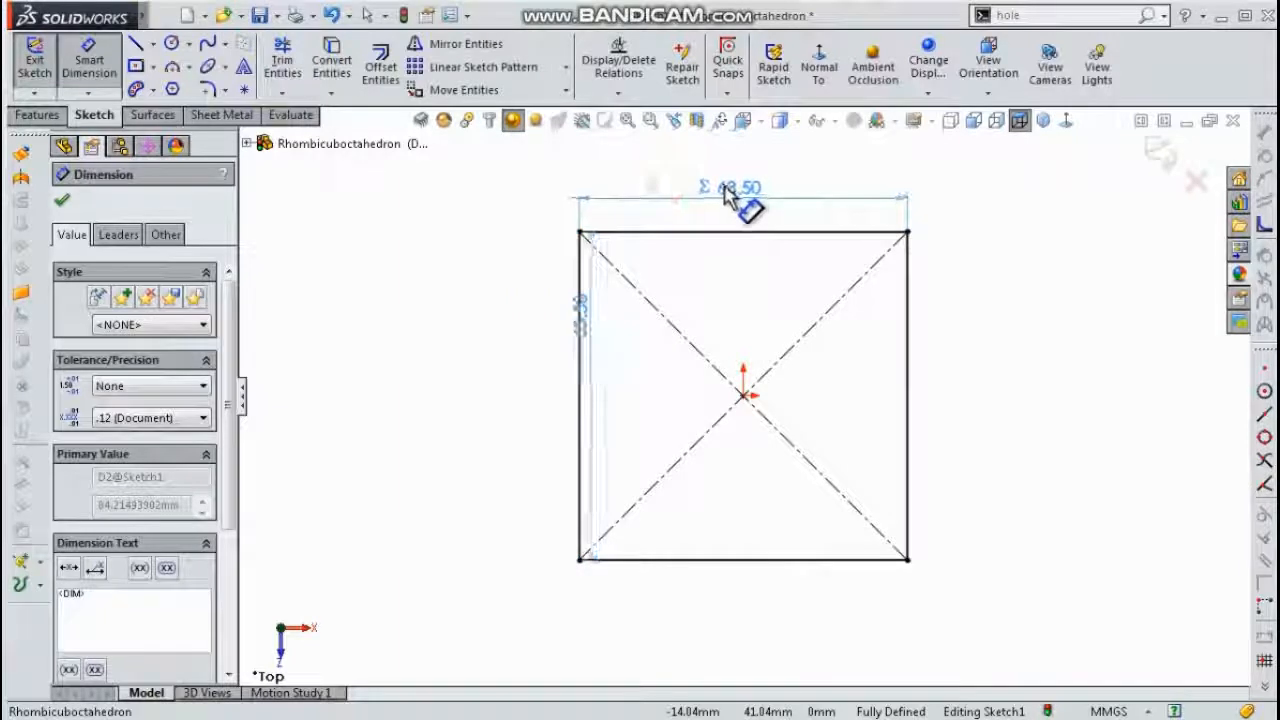
left_click_drag(576, 315, 470, 340)
left_click(515, 338)
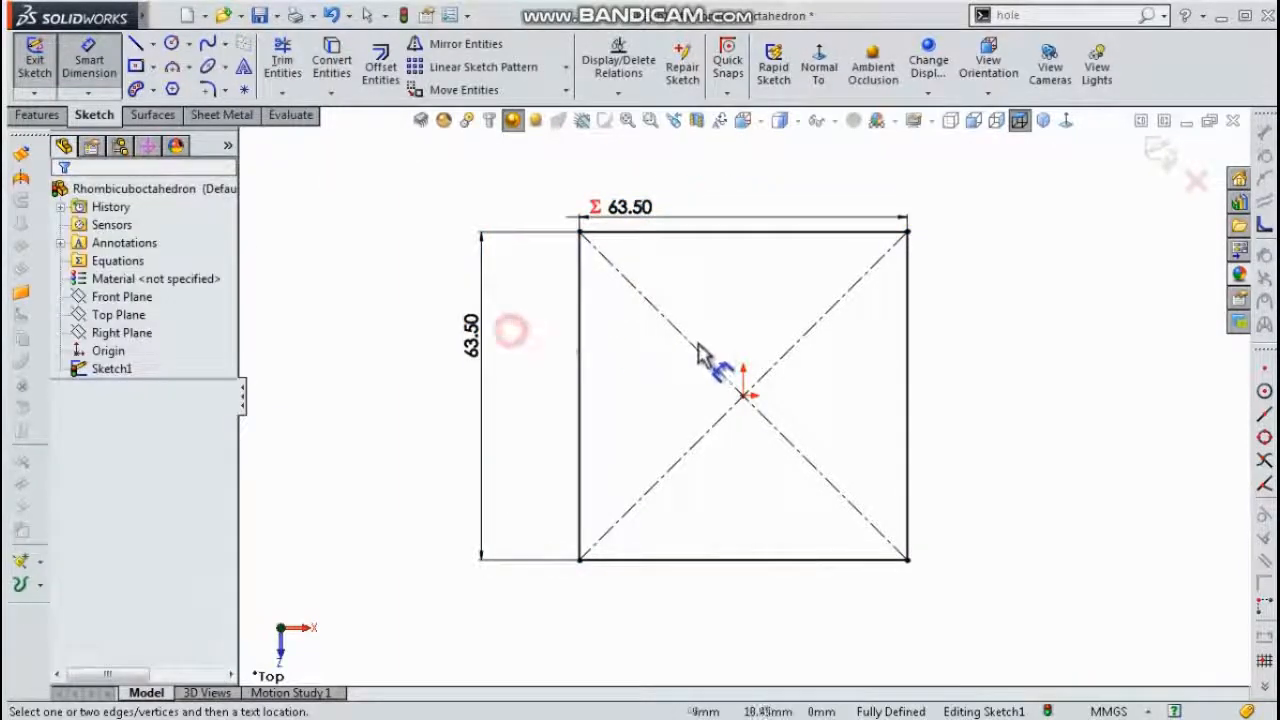
Extrude the square as a blind boss with the depth equation "D1@Sketch1"/2
middle_click_drag(709, 363, 669, 223)
scroll(676, 218, "down", 2)
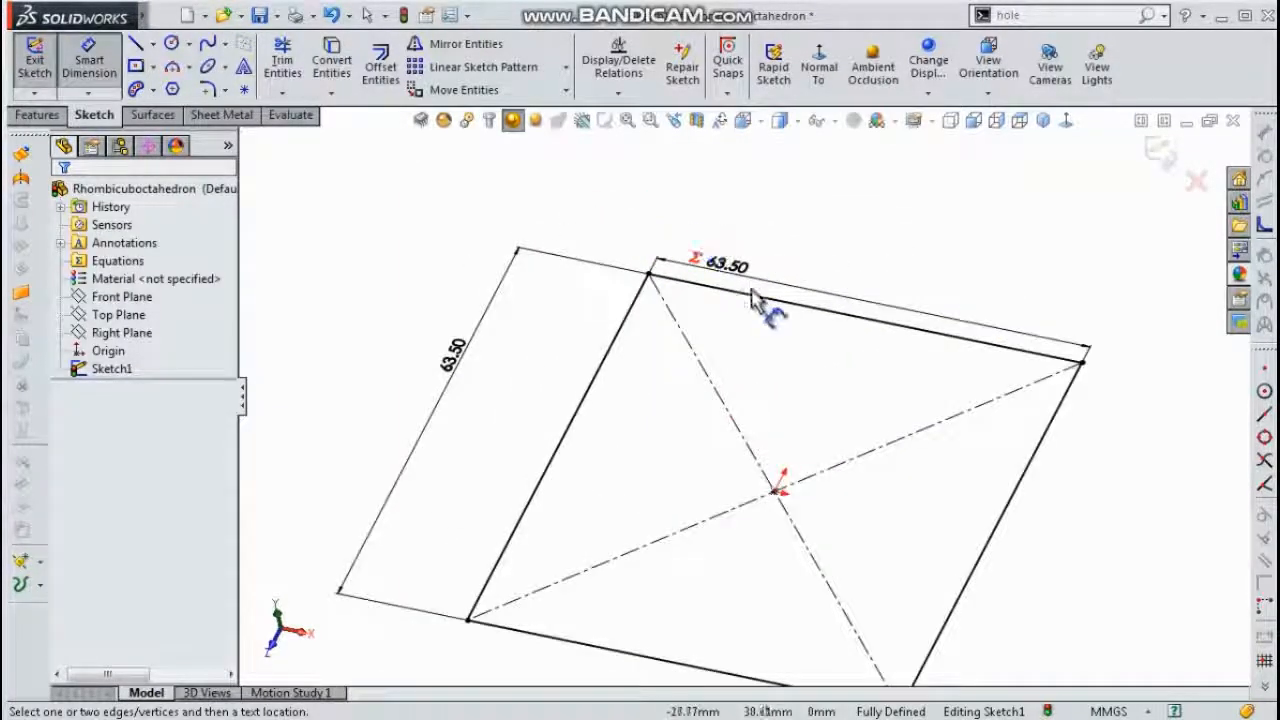
scroll(771, 390, "up", 1)
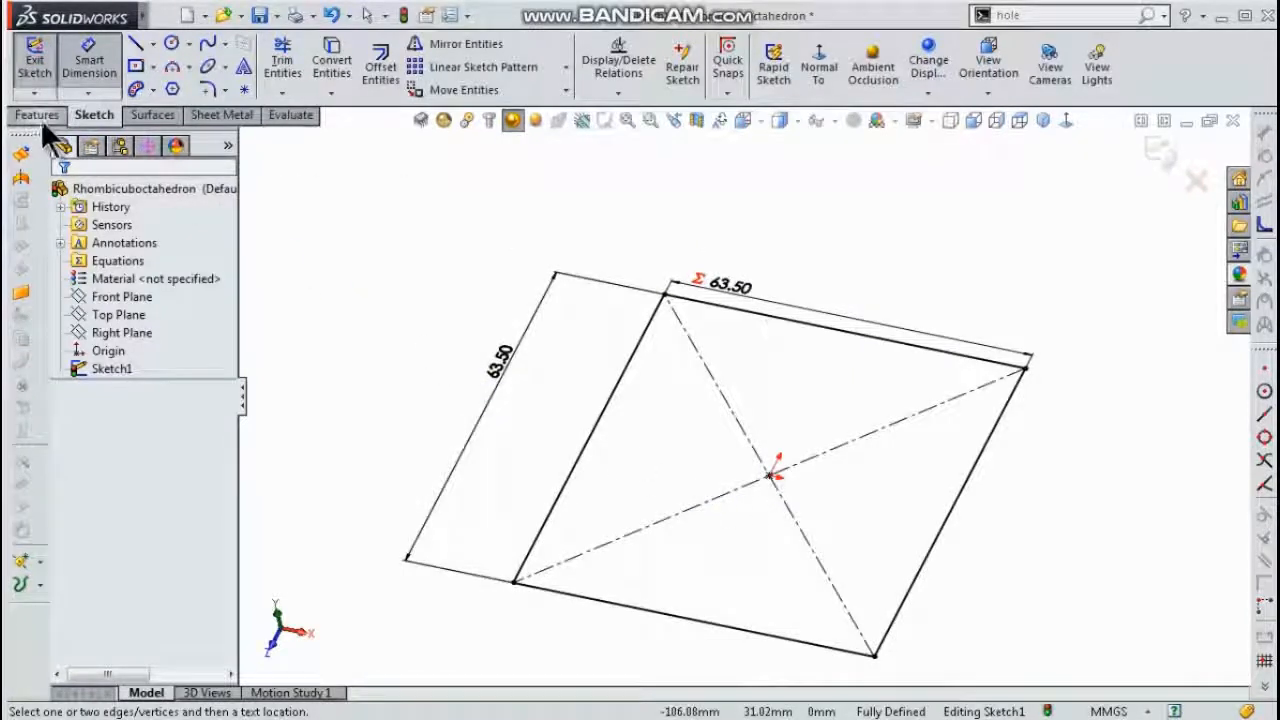
left_click(38, 115)
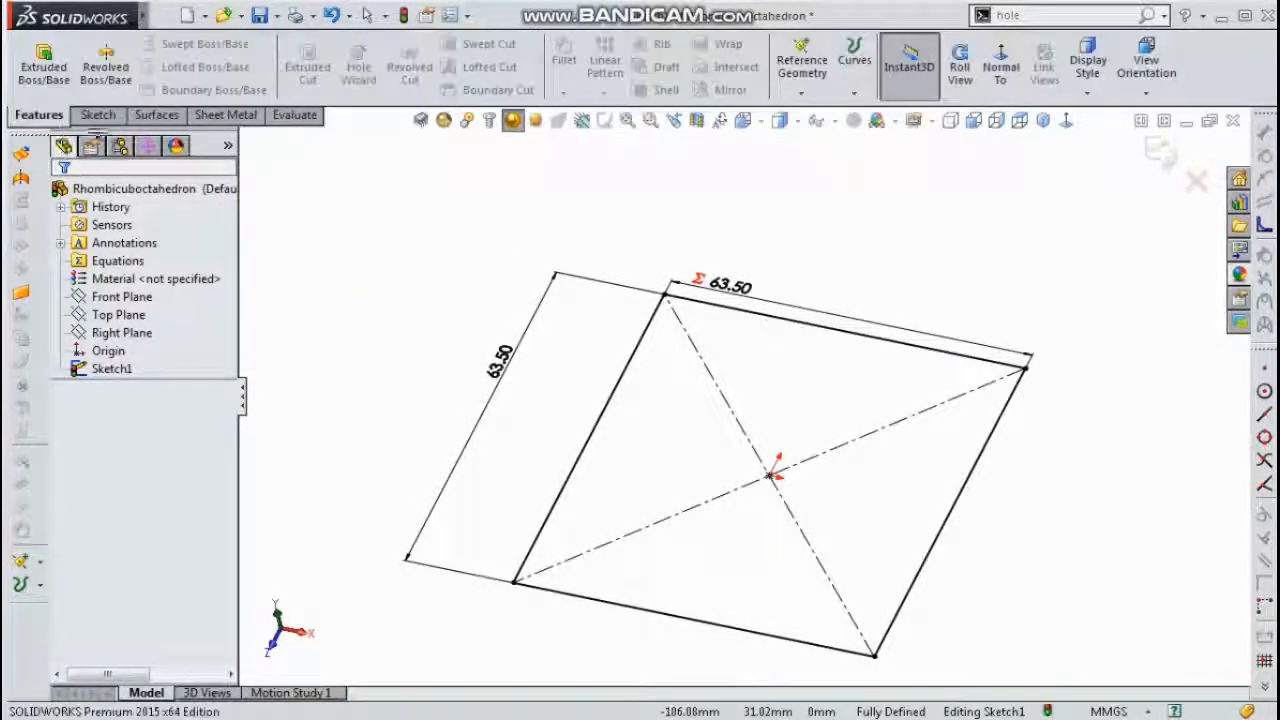
left_click(45, 66)
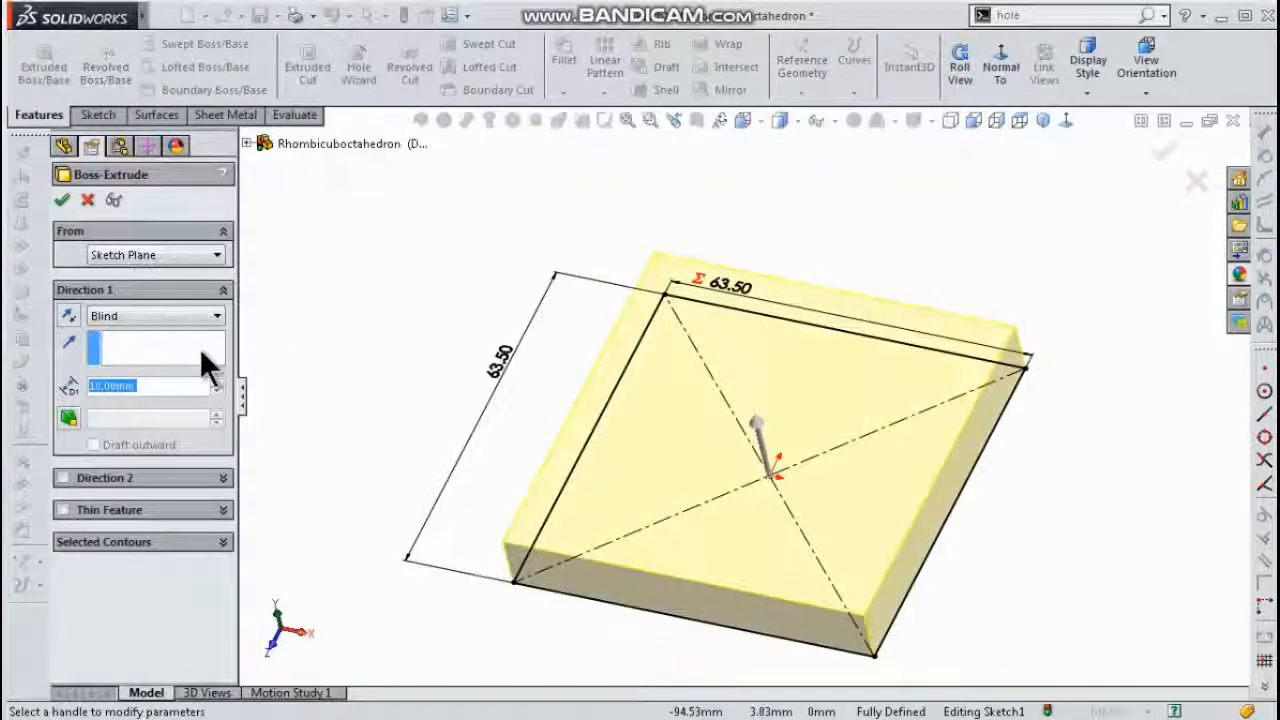
type("=")
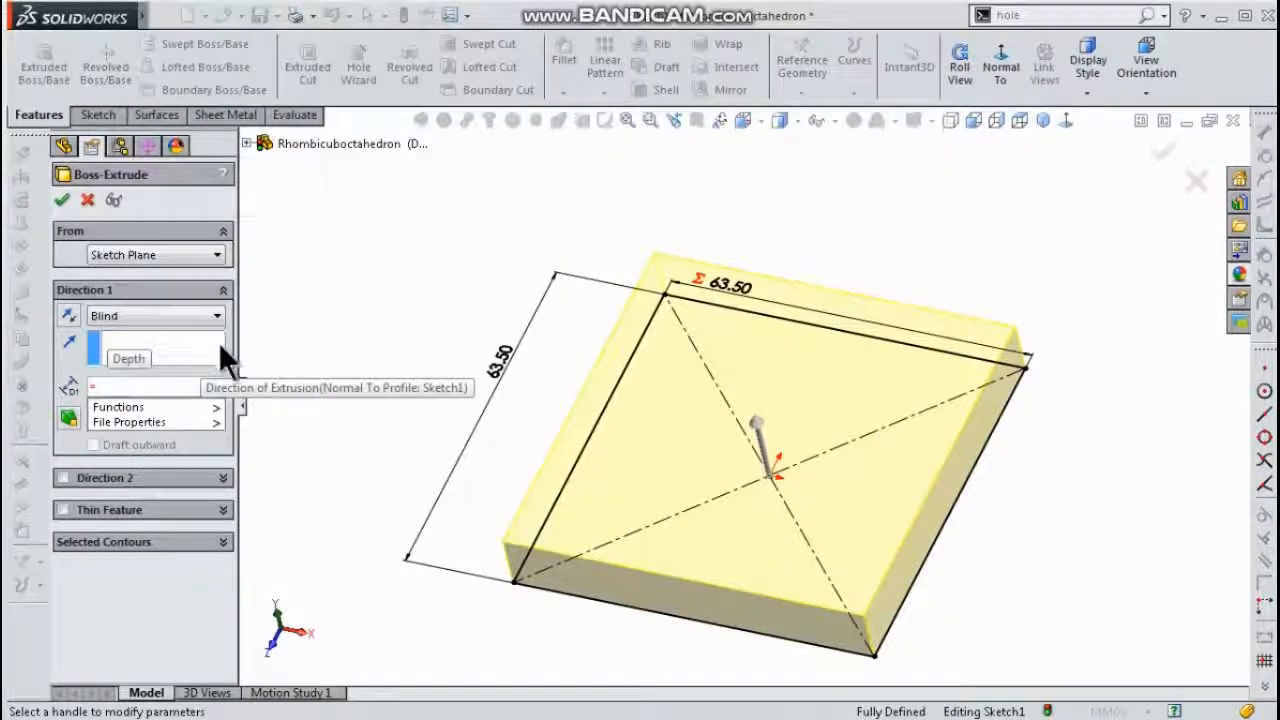
left_click(500, 362)
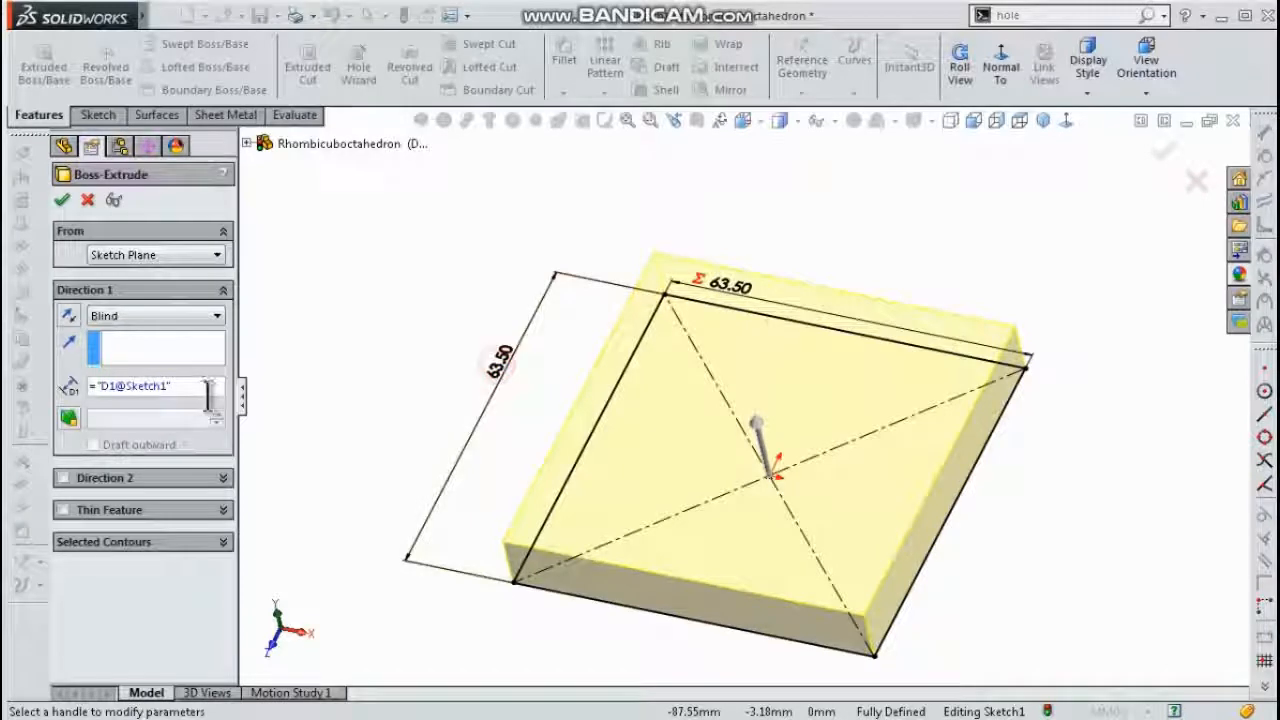
type("/2")
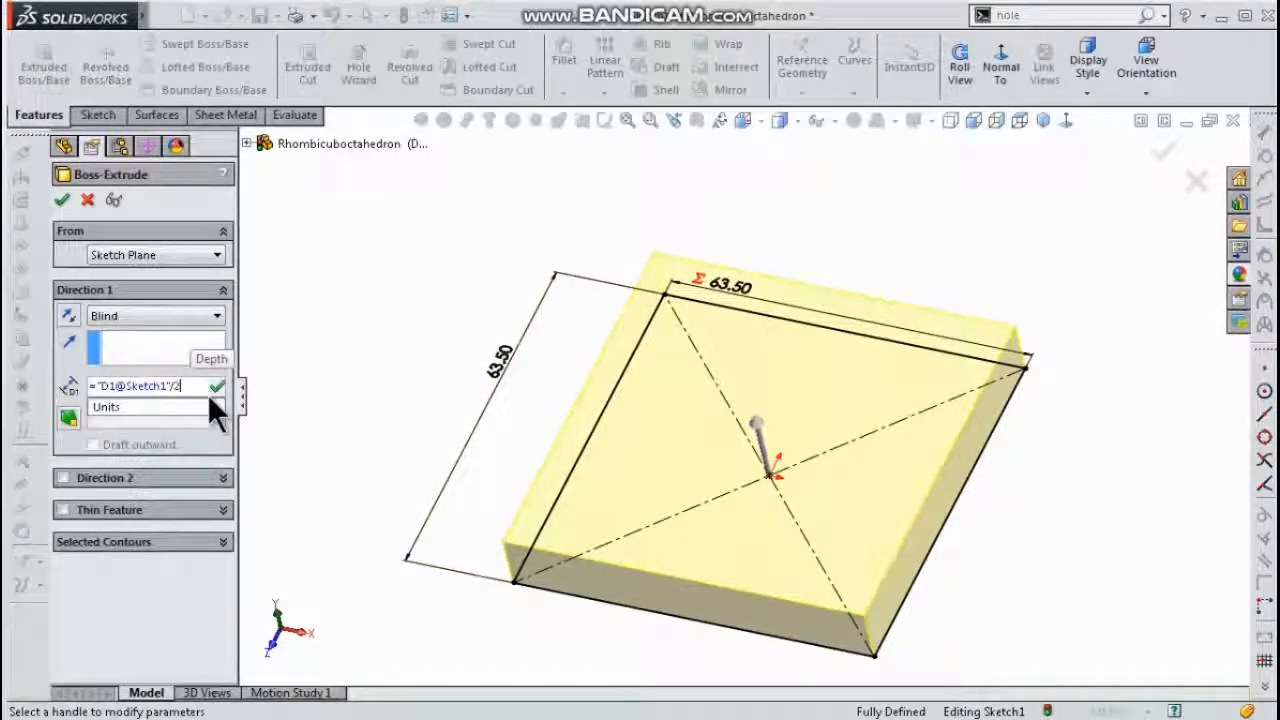
key("Return")
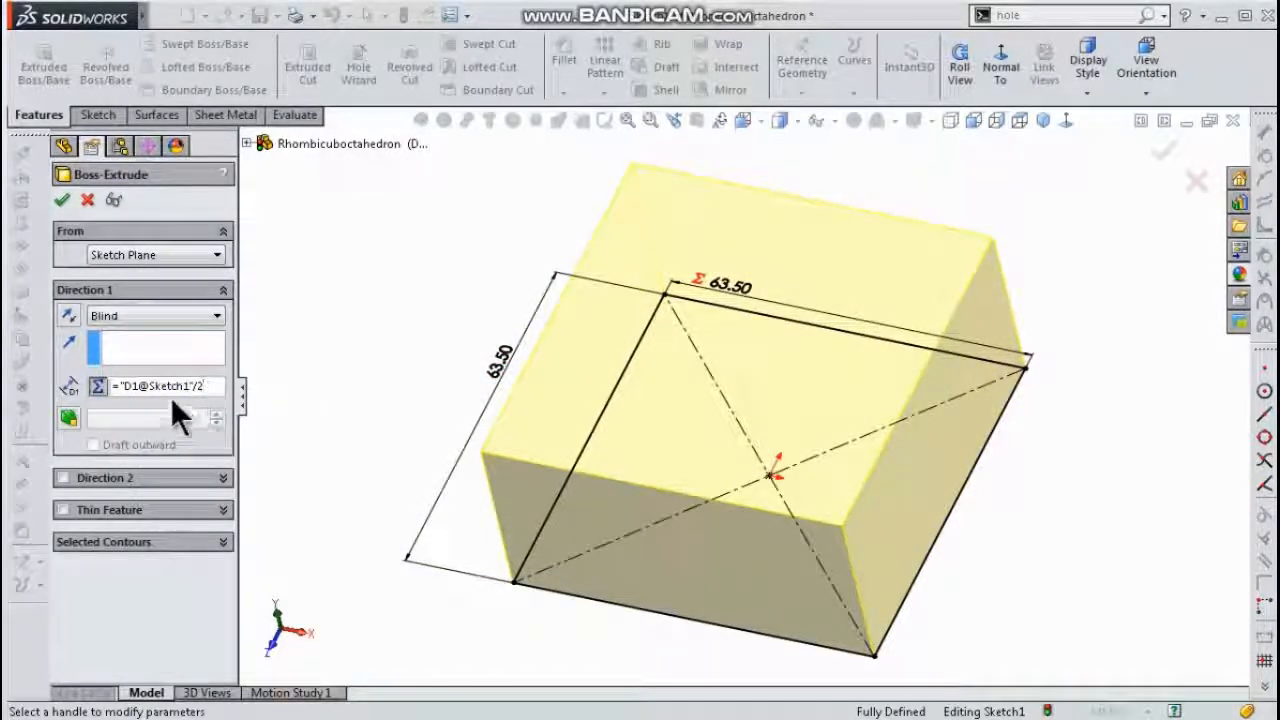
left_click(61, 199)
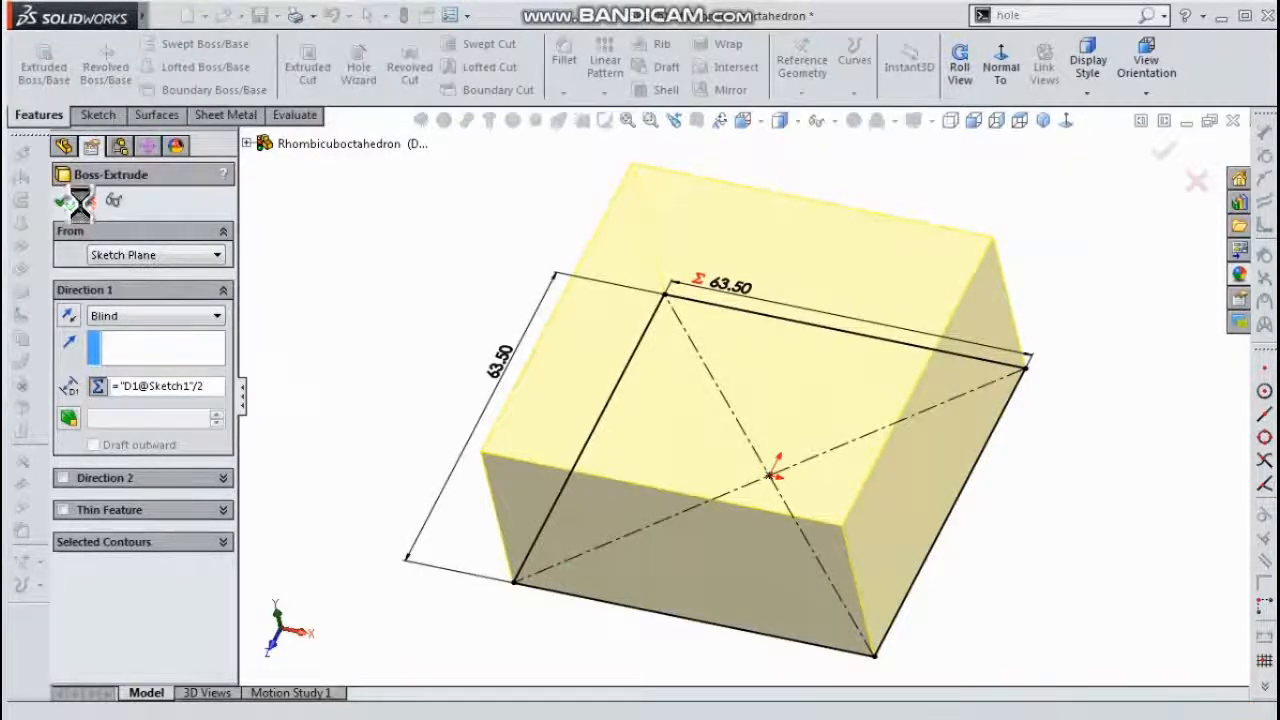
Start a chamfer in angle-distance mode and set its distance to the equation =63.5*(3/10)
middle_click_drag(446, 341, 543, 334)
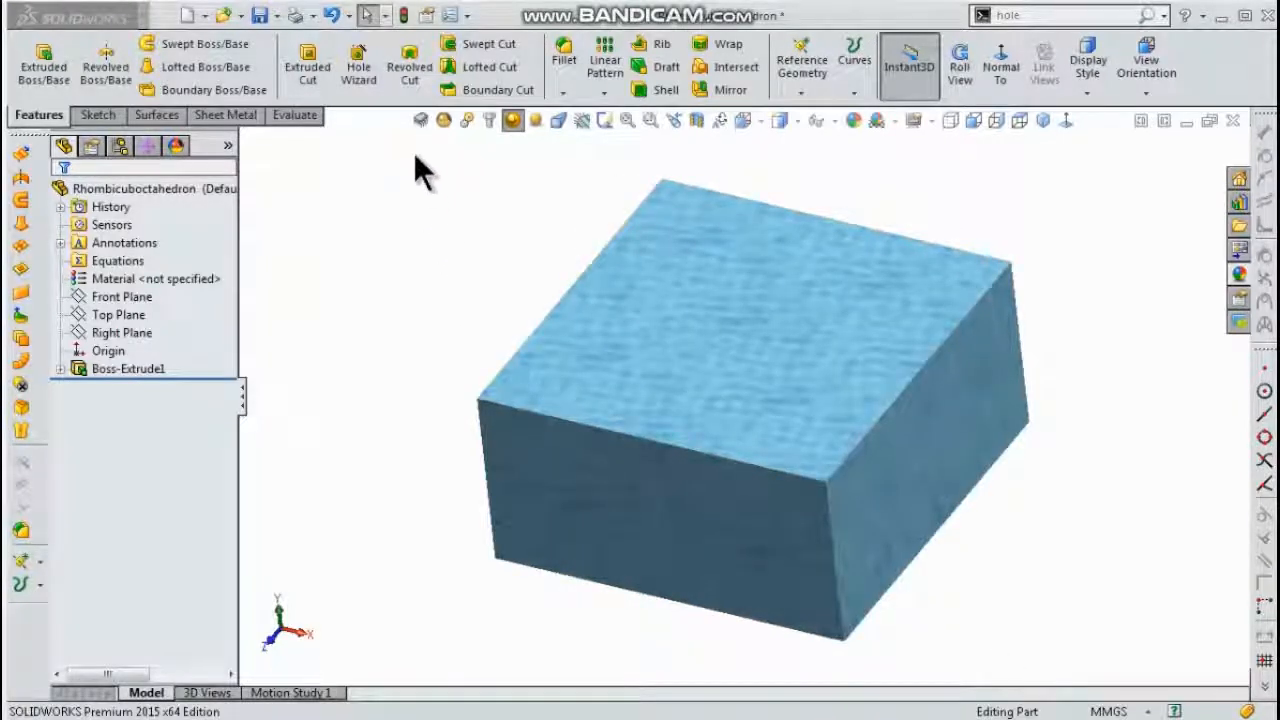
left_click(564, 95)
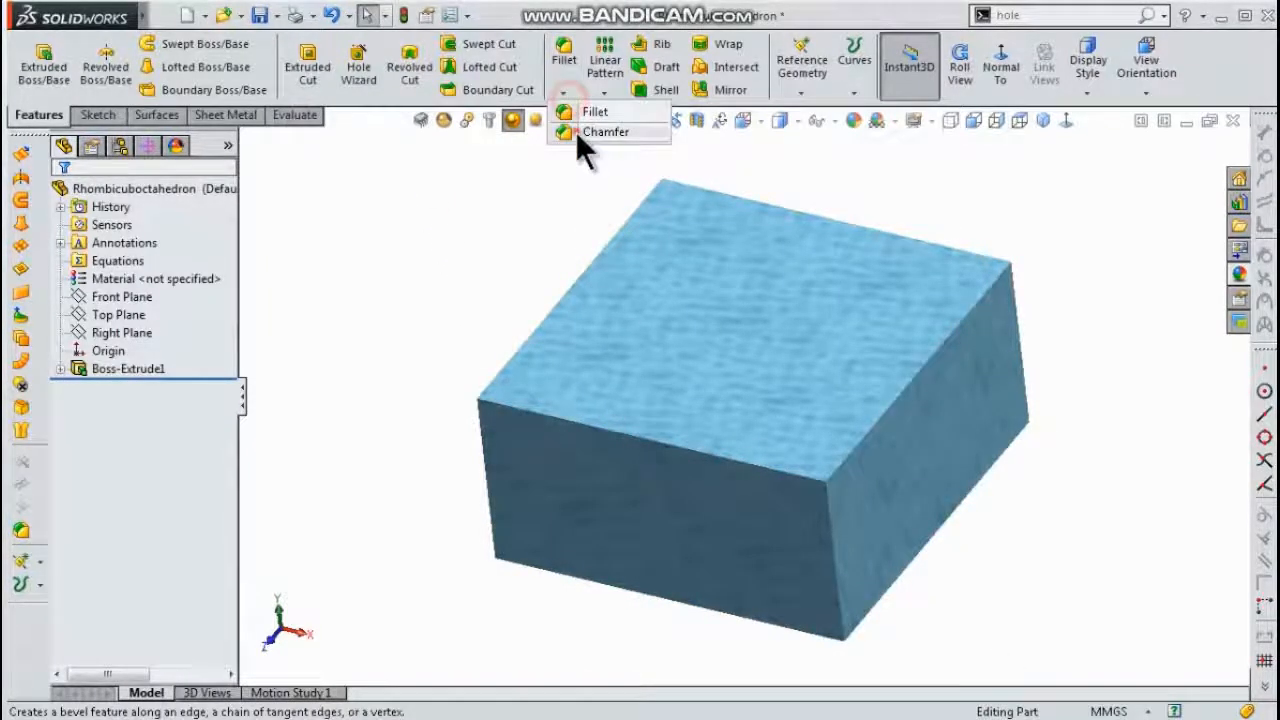
left_click(577, 132)
left_click_drag(172, 418, 86, 419)
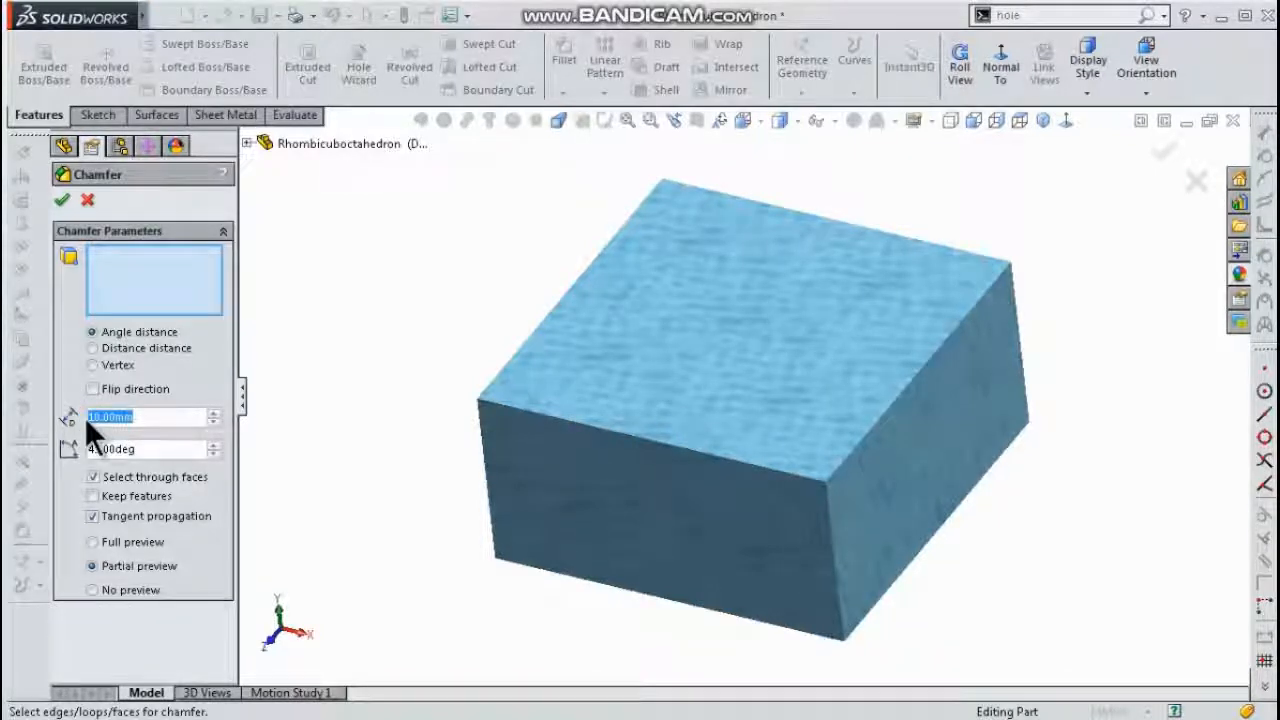
type("=63")
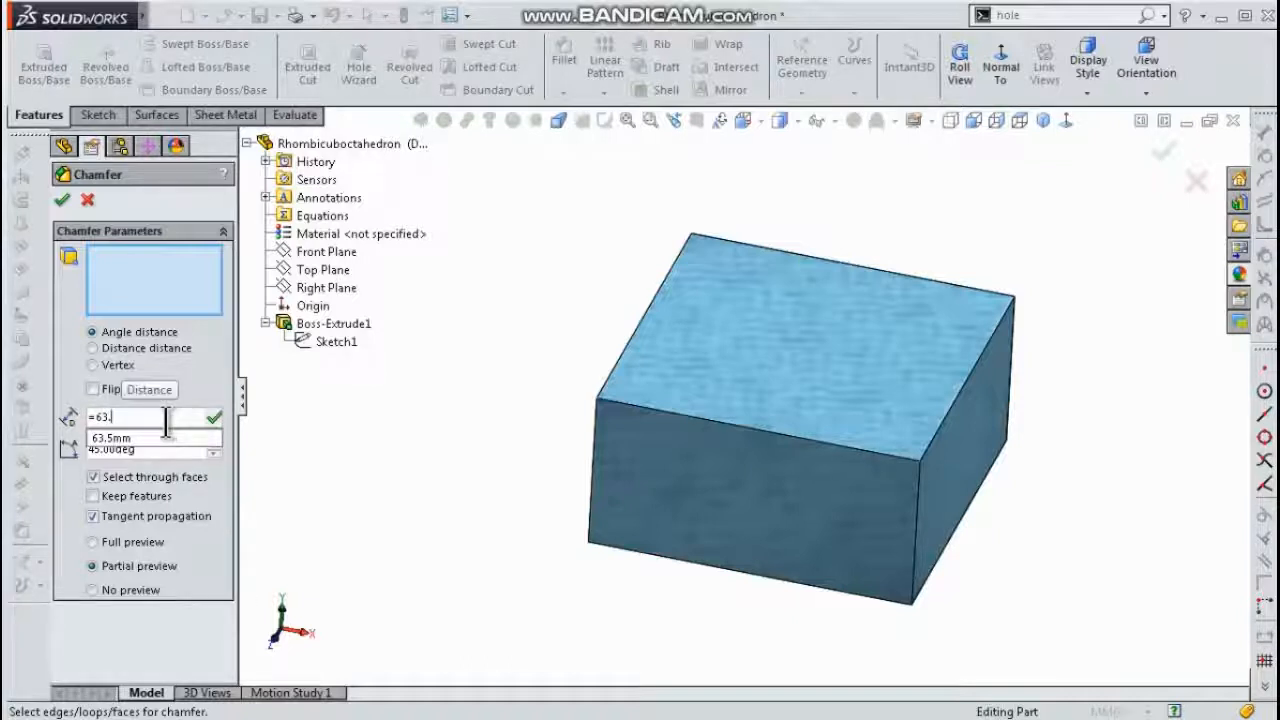
type(".5")
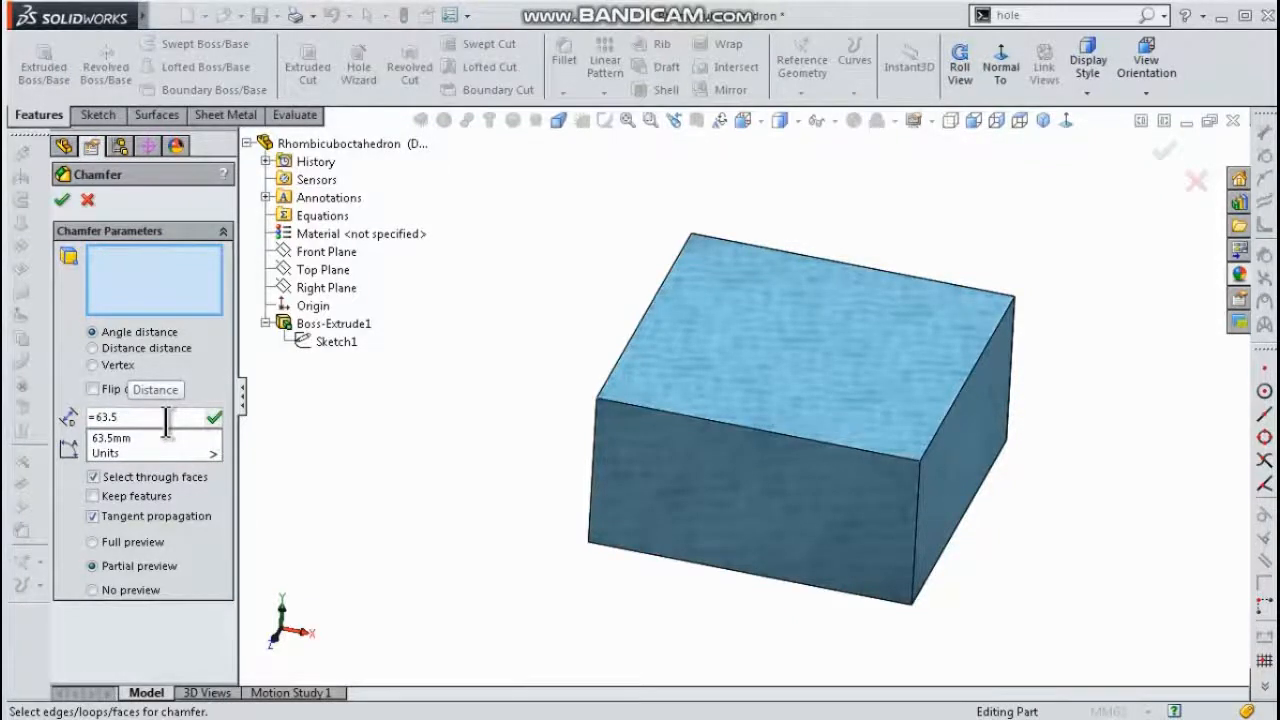
type("*")
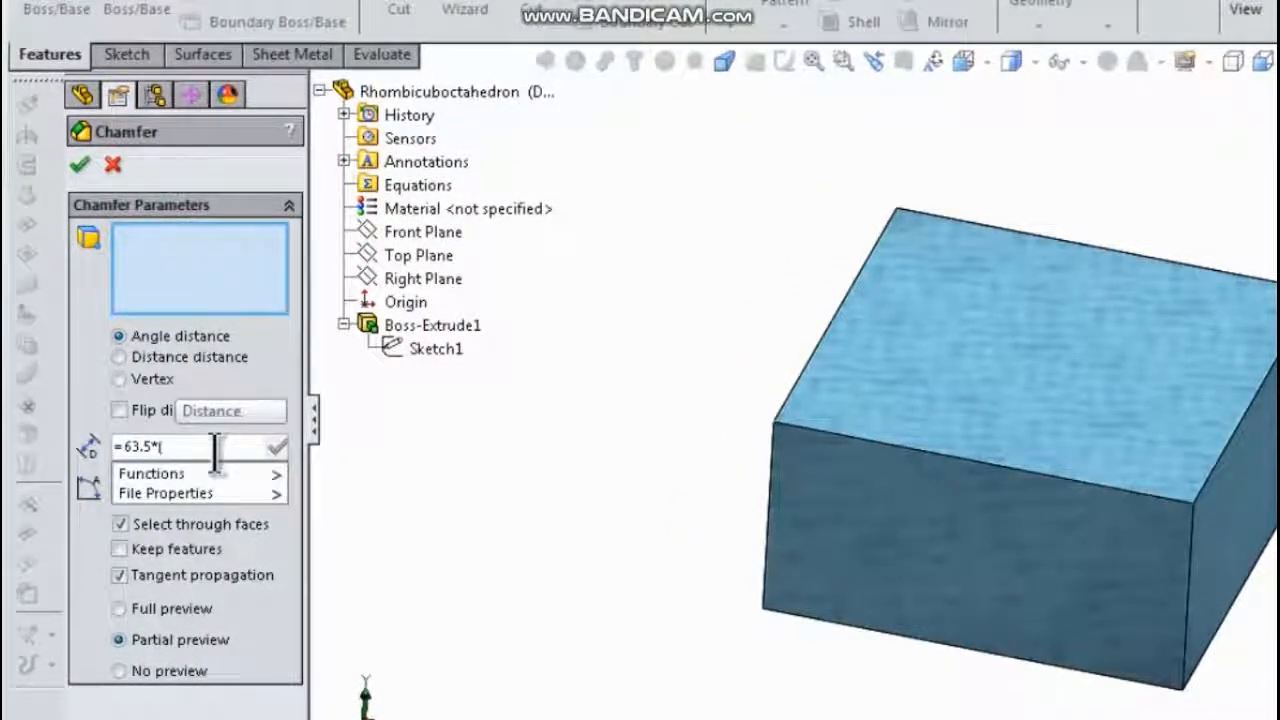
type("(3/10")
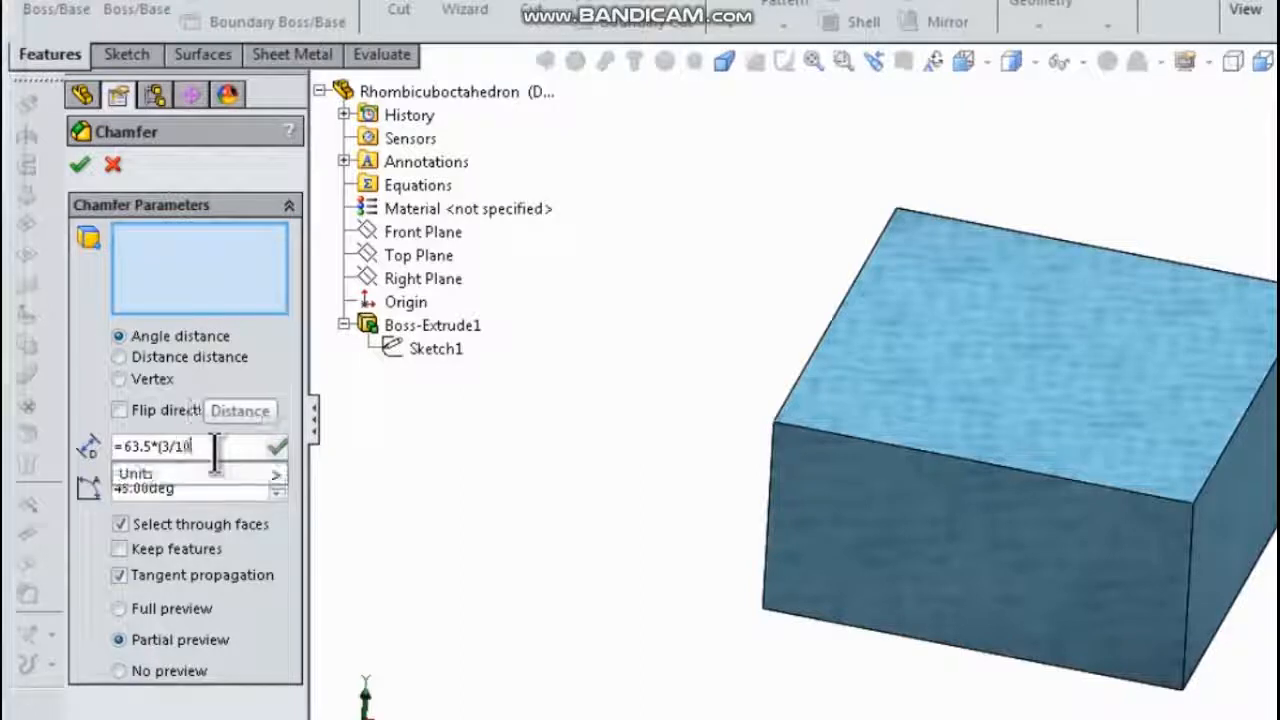
type(")")
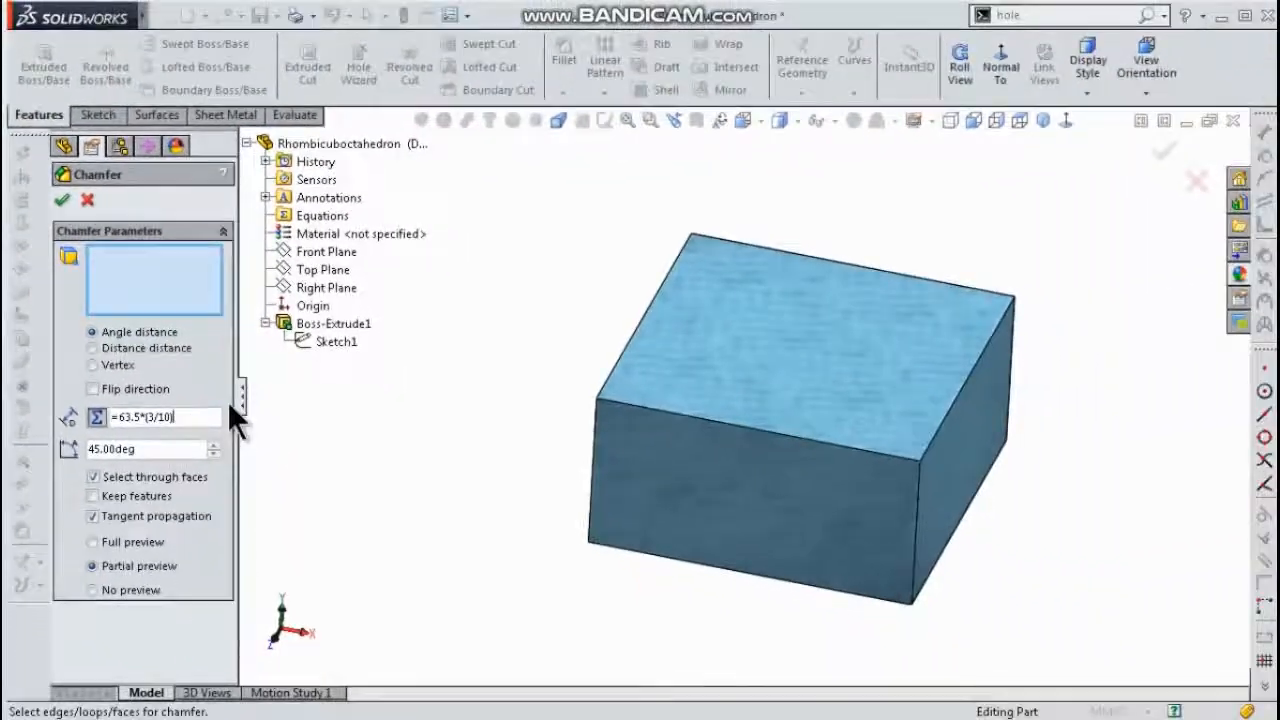
Add the four edges around the block's top face to the chamfer
middle_click_drag(403, 398, 494, 491)
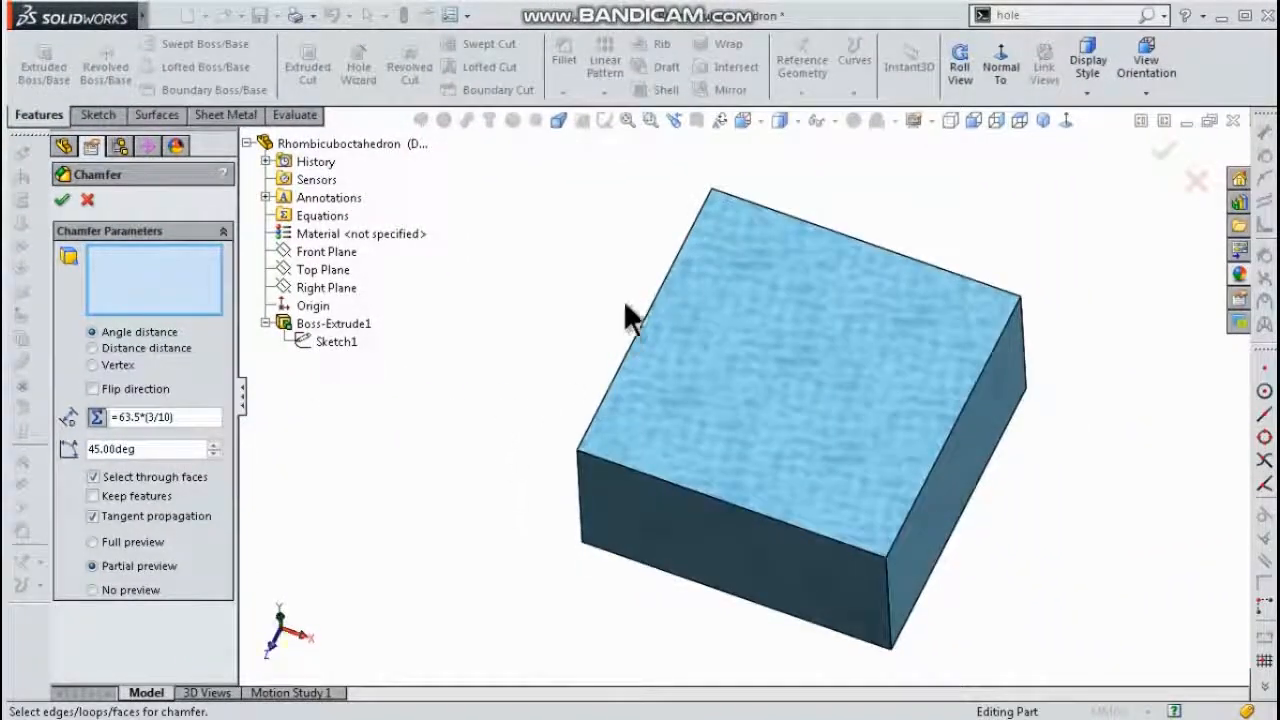
left_click(658, 308)
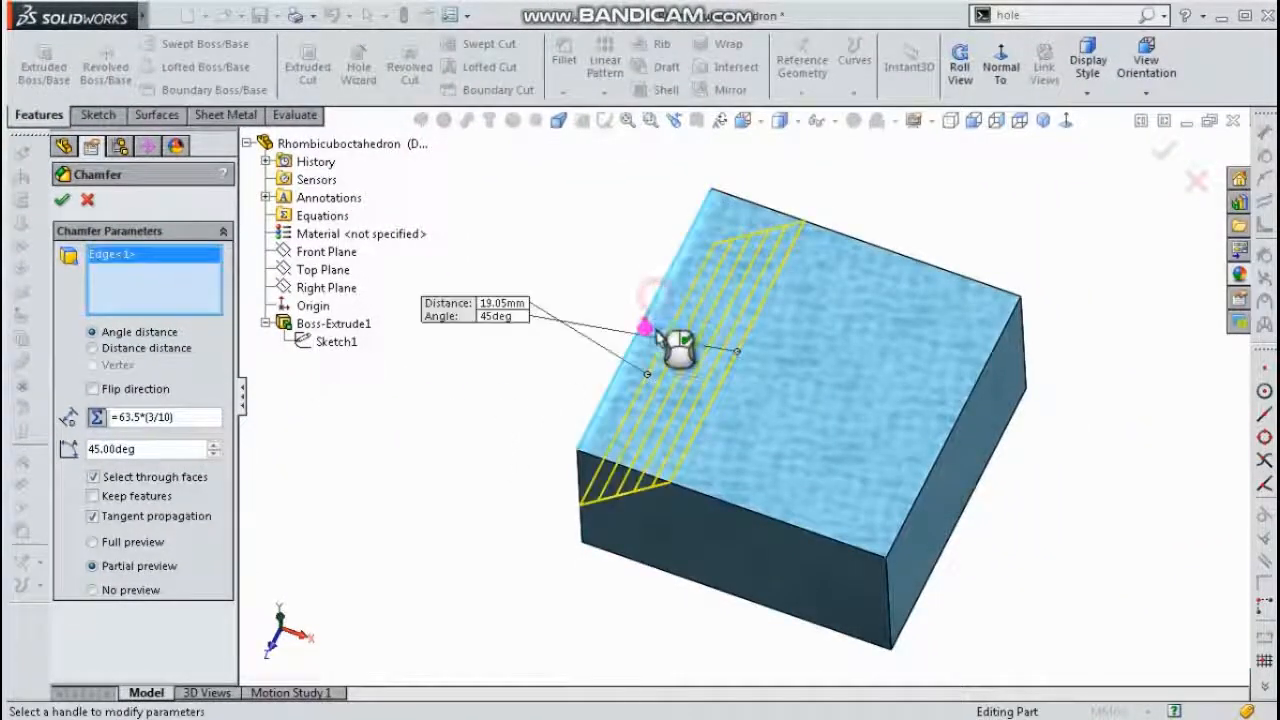
left_click(729, 514)
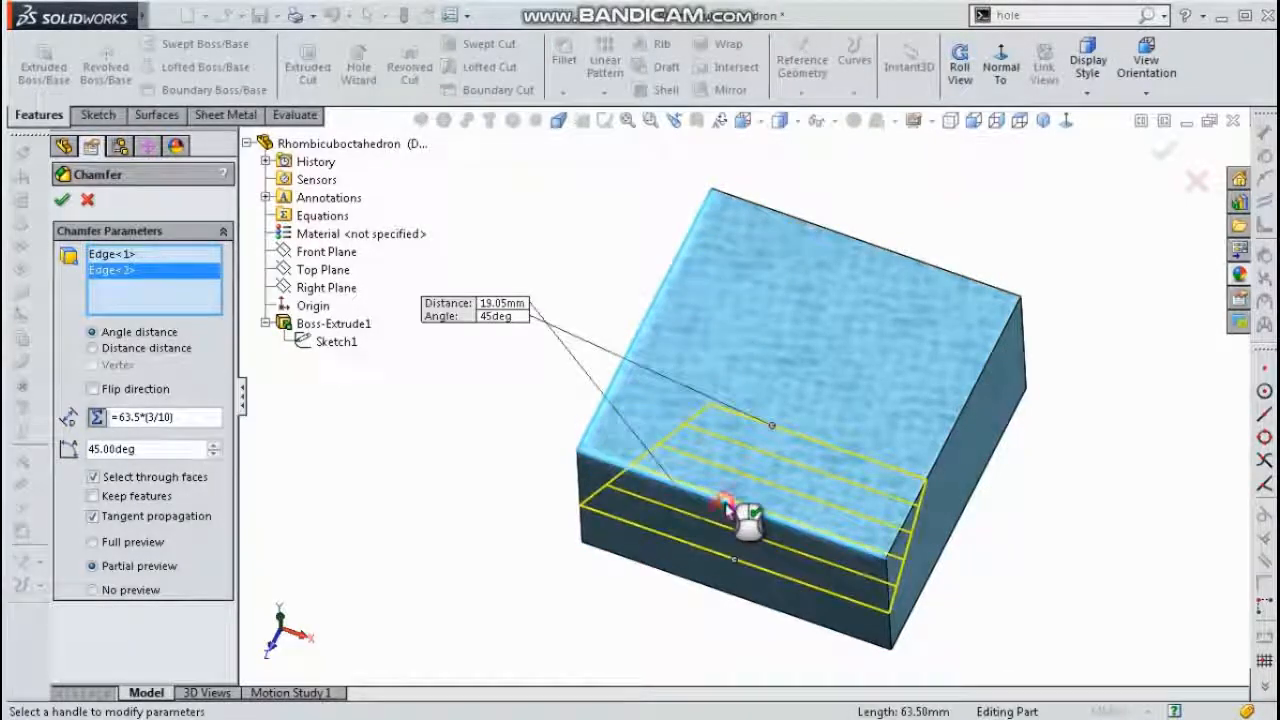
left_click(962, 412)
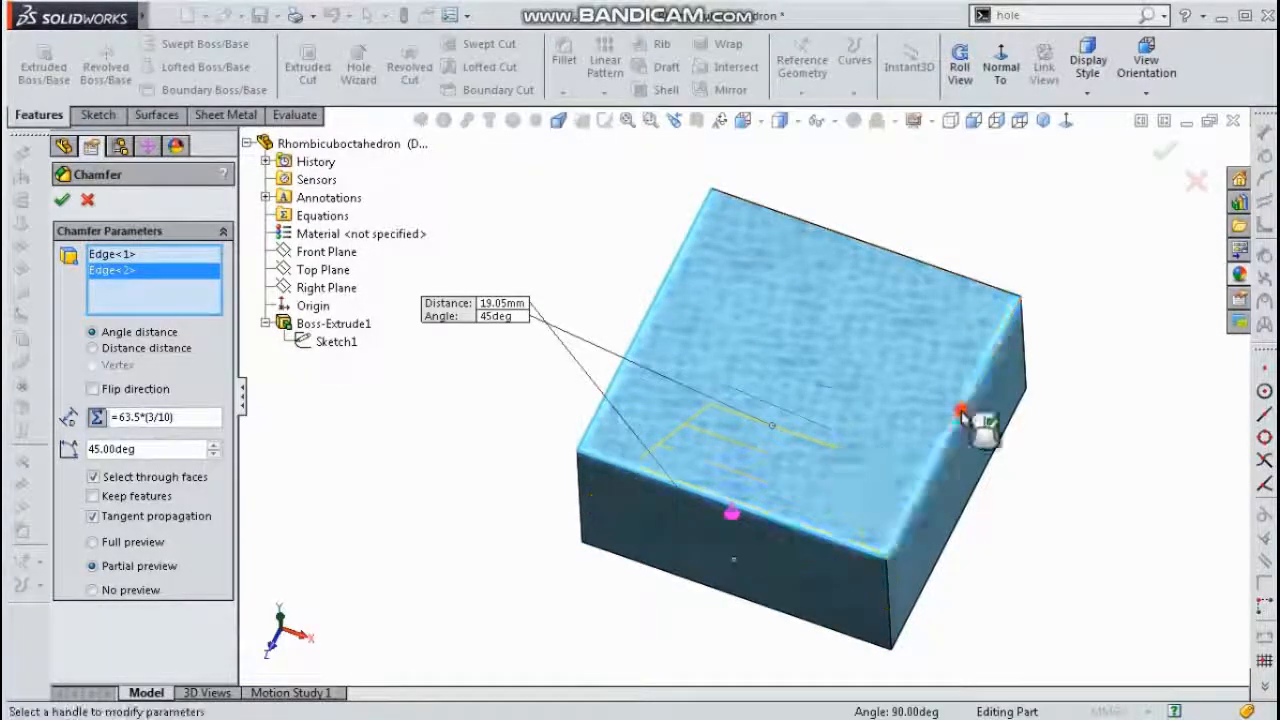
left_click(837, 243)
Add the block's four vertical corner edges to the selection and create the chamfer at 45 degrees
middle_click_drag(909, 220, 787, 285)
middle_click_drag(975, 368, 864, 383)
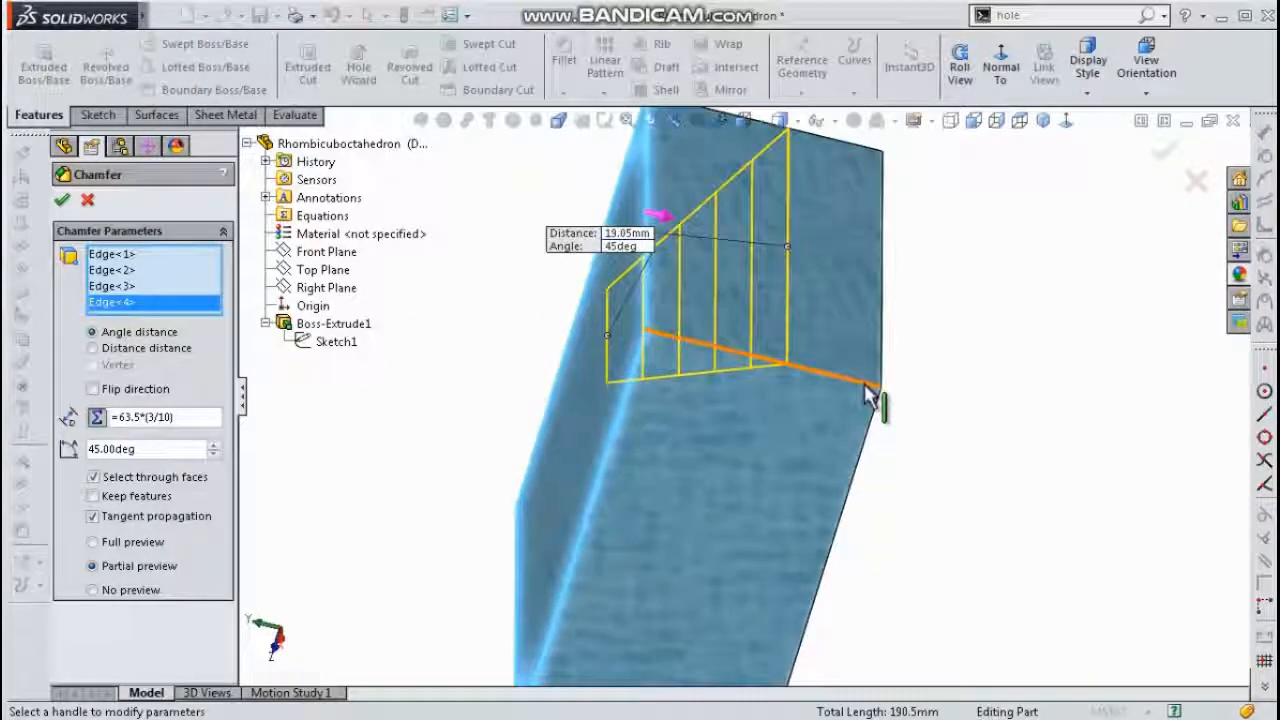
left_click(864, 383)
middle_click_drag(798, 196, 710, 275)
scroll(863, 223, "up", 3)
left_click(828, 224)
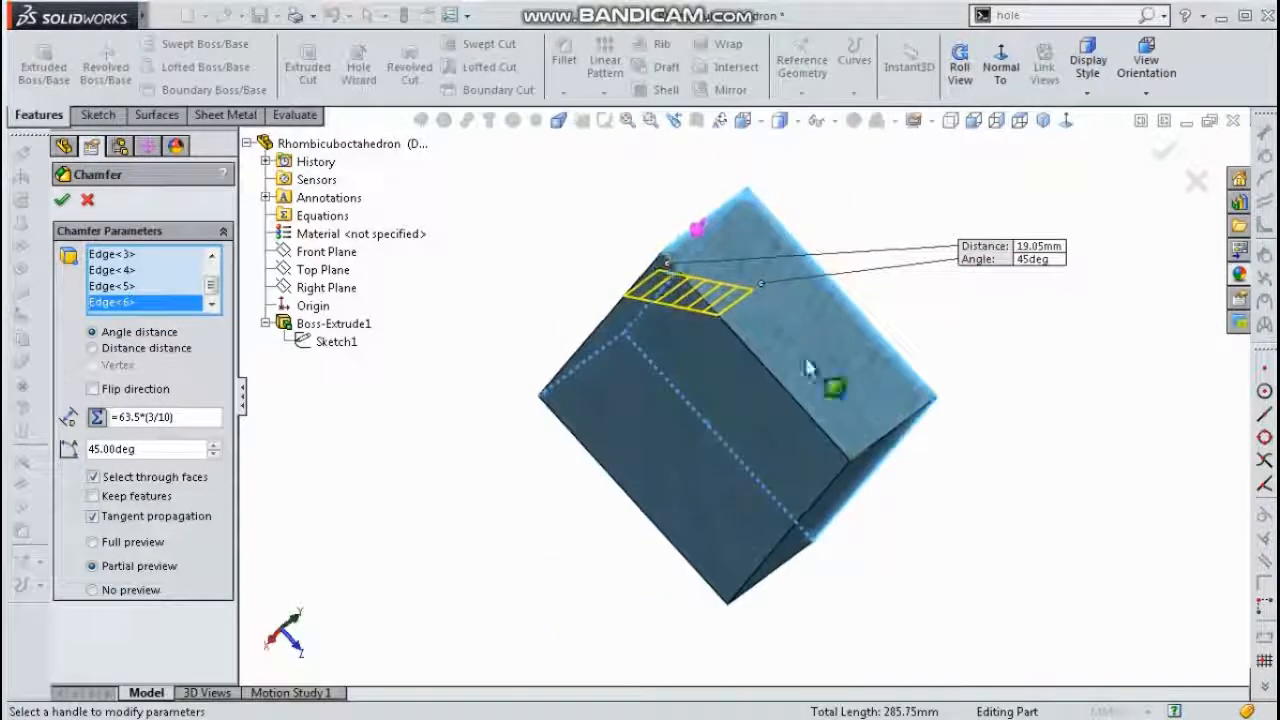
left_click(903, 443)
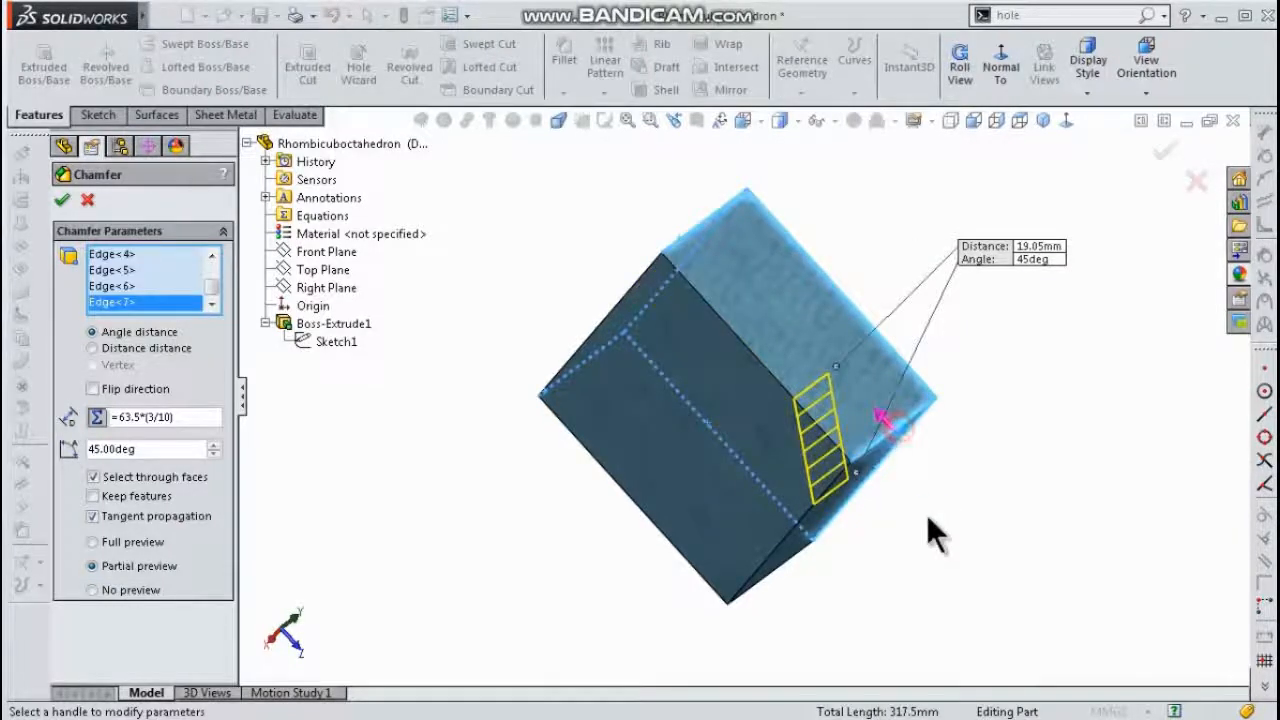
middle_click_drag(931, 531, 995, 365)
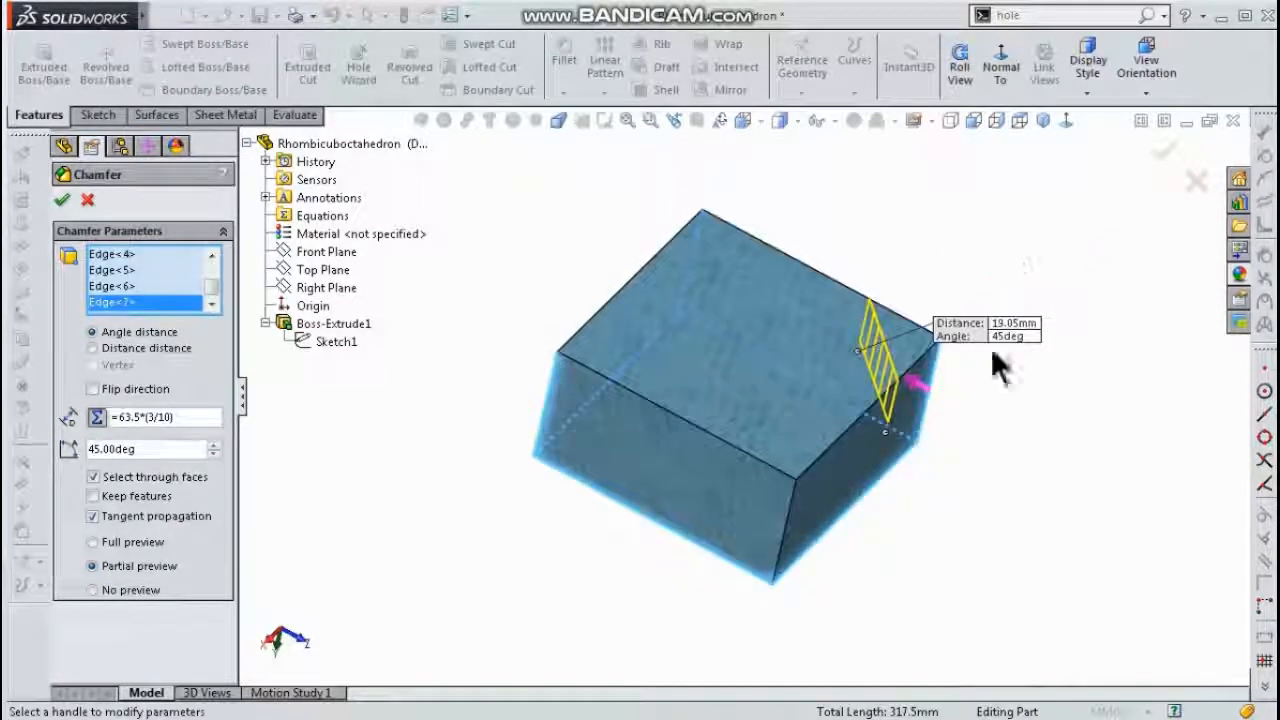
left_click(790, 543)
middle_click_drag(677, 580, 843, 429)
left_click(1162, 152)
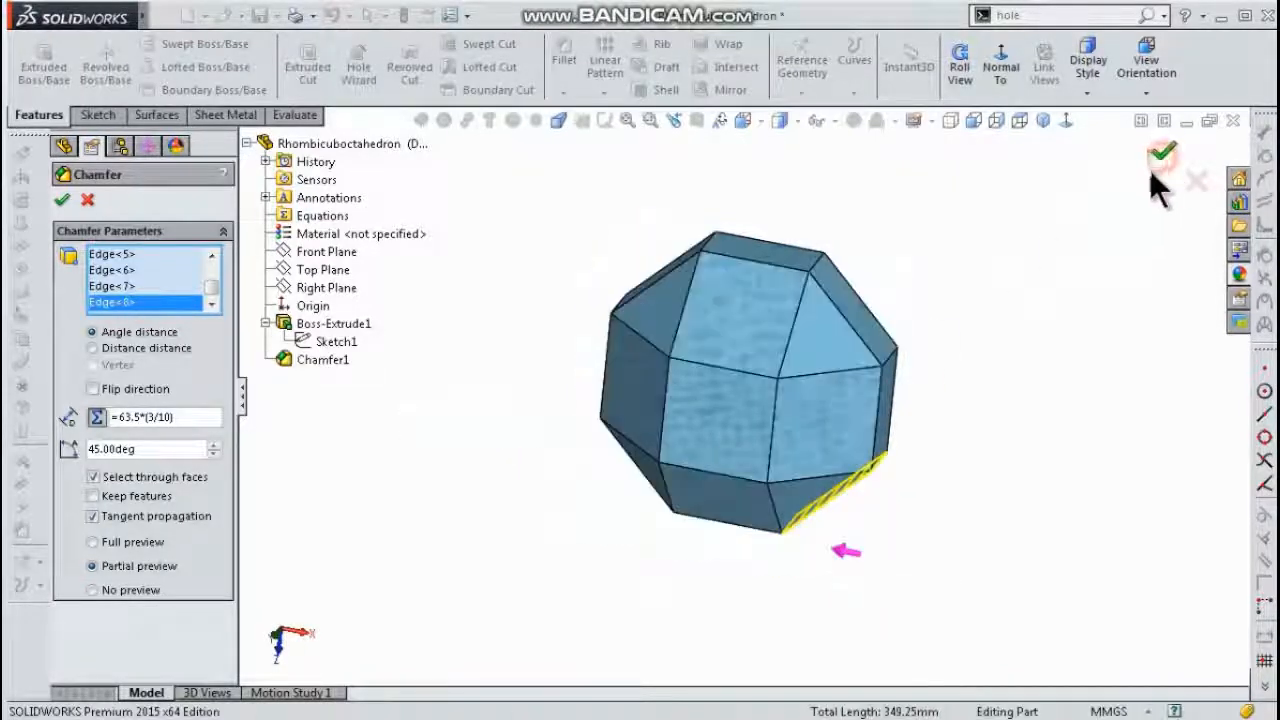
Mirror the half-solid body about its flat octagonal face with Merge solids enabled
middle_click_drag(980, 326, 654, 349)
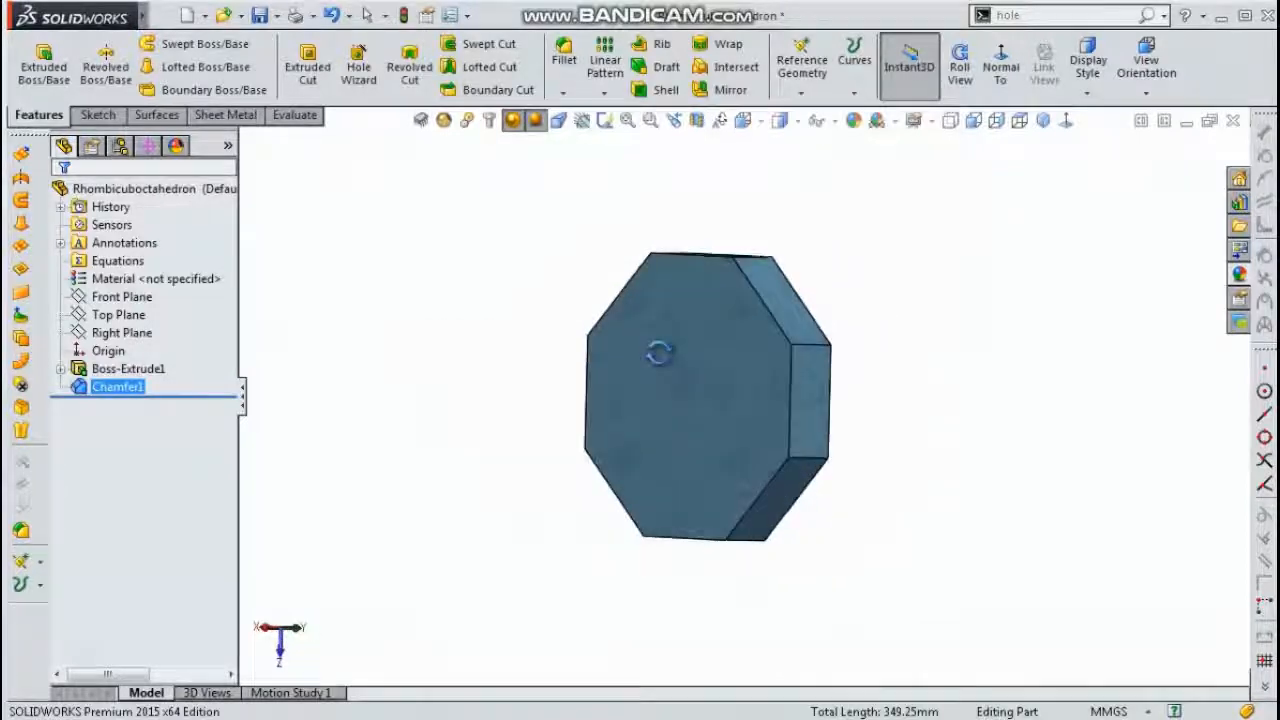
left_click(727, 89)
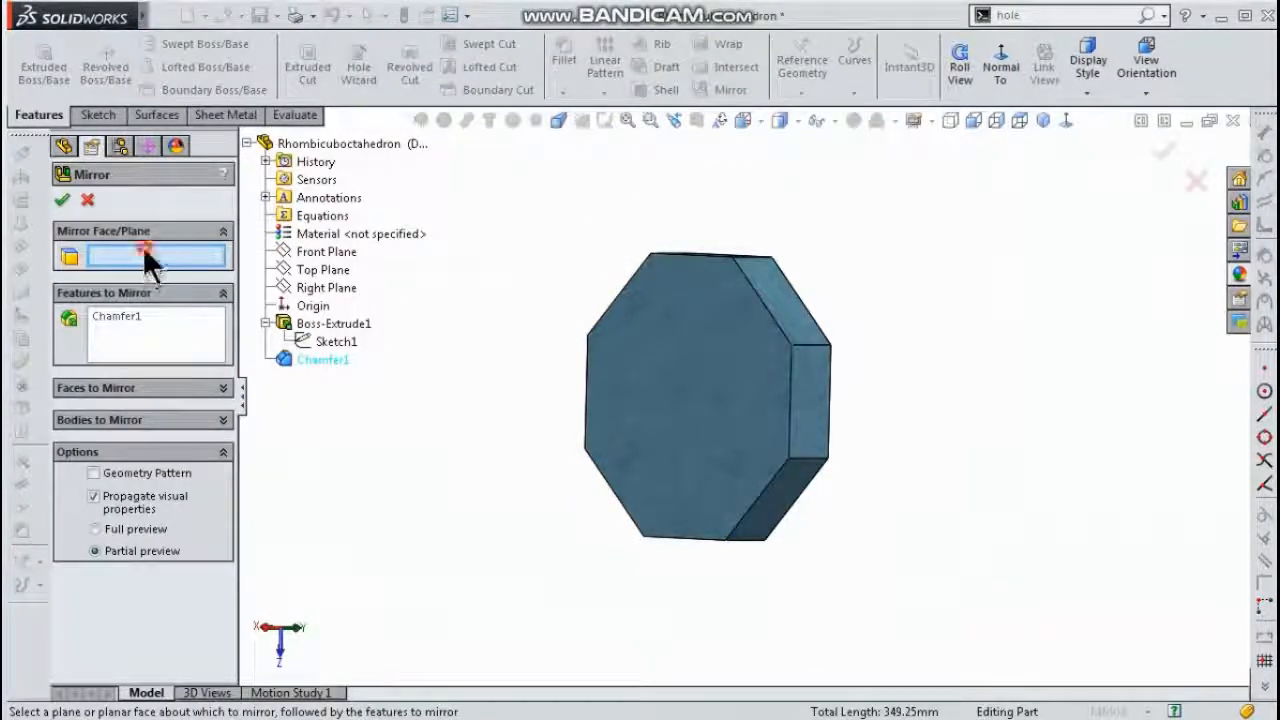
left_click(686, 398)
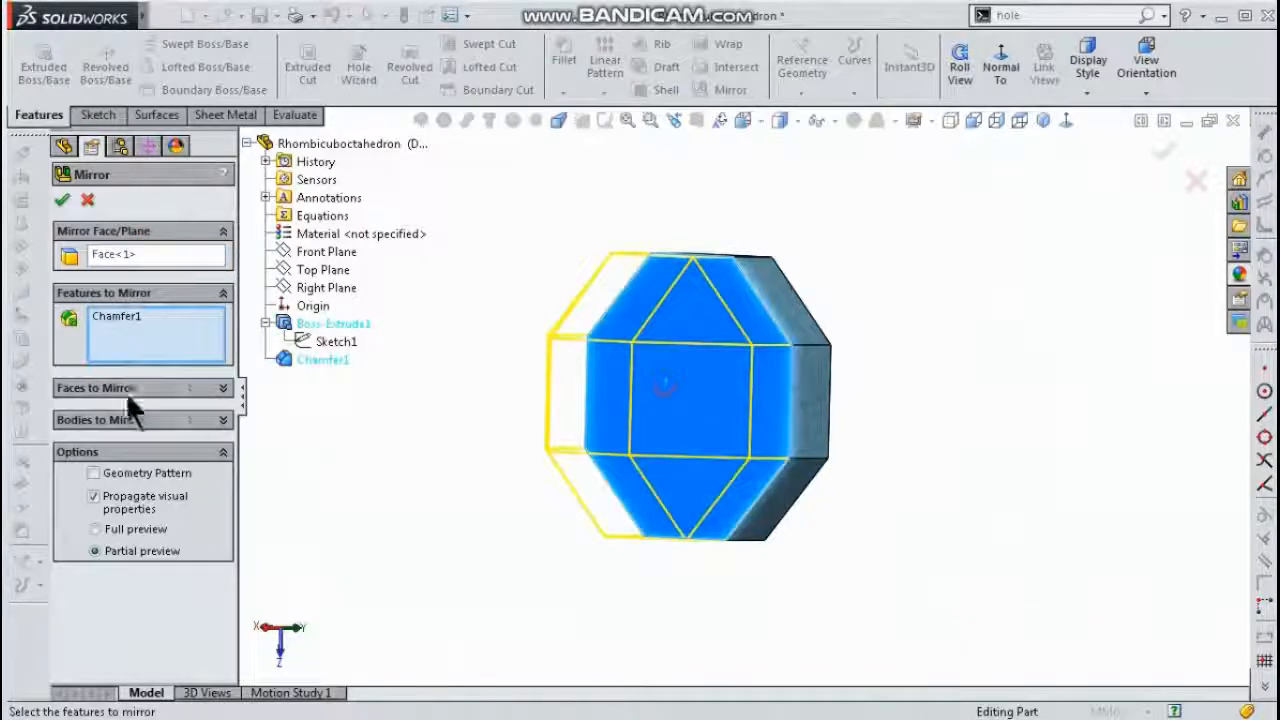
middle_click_drag(420, 392, 257, 392)
left_click(222, 387)
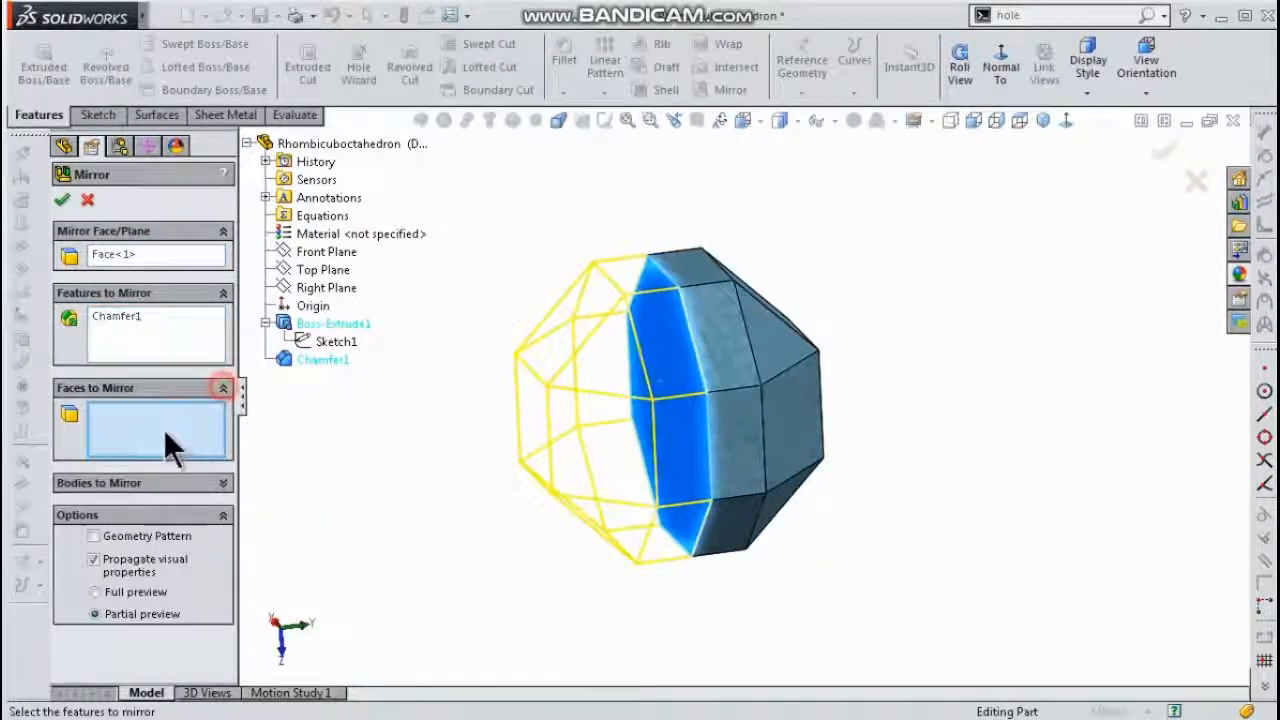
left_click(164, 431)
left_click(155, 488)
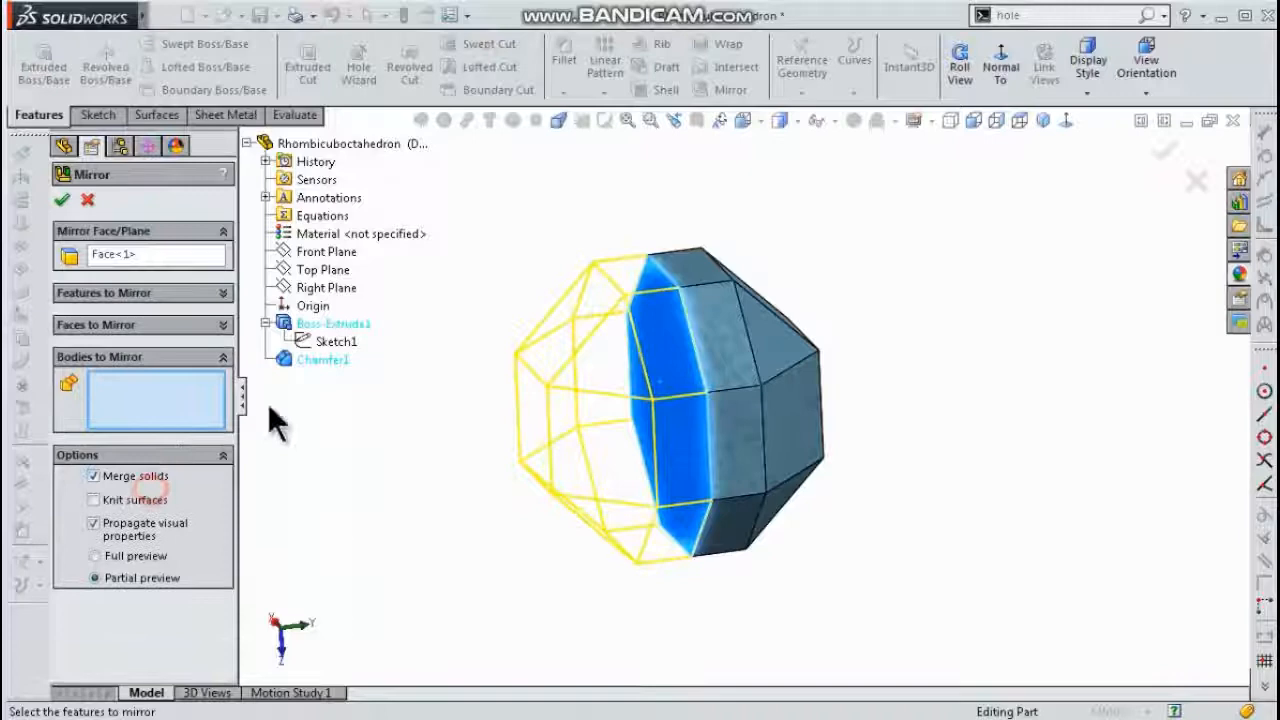
left_click(719, 393)
left_click(62, 199)
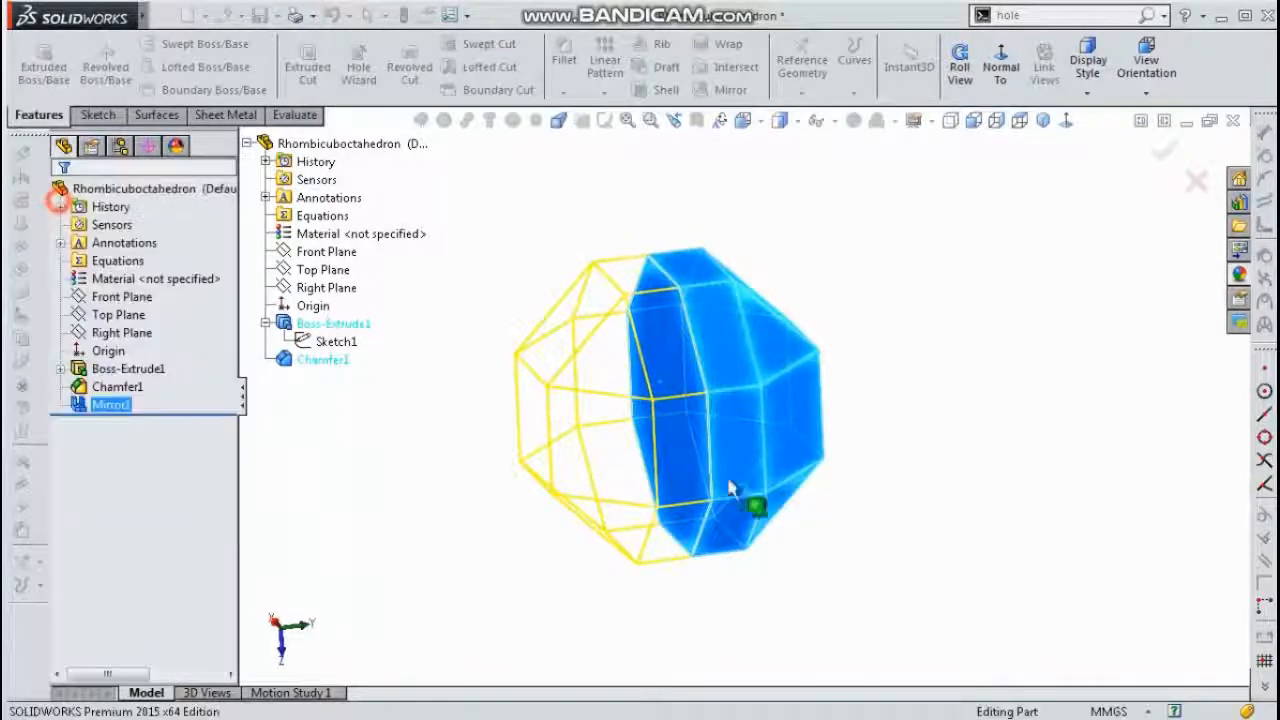
middle_click_drag(473, 474, 697, 355)
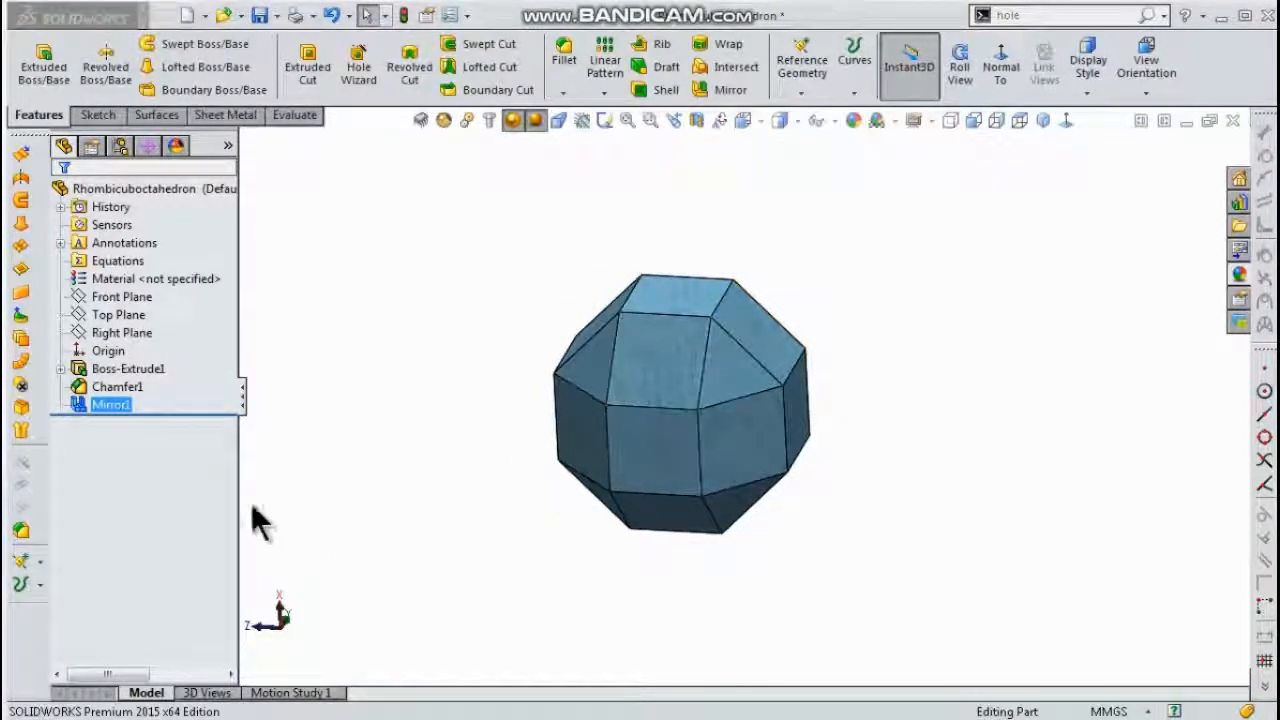
Roll the model back to before the mirror and shell the half-solid to 4 mm, removing its flat octagonal face
left_click_drag(198, 413, 200, 396)
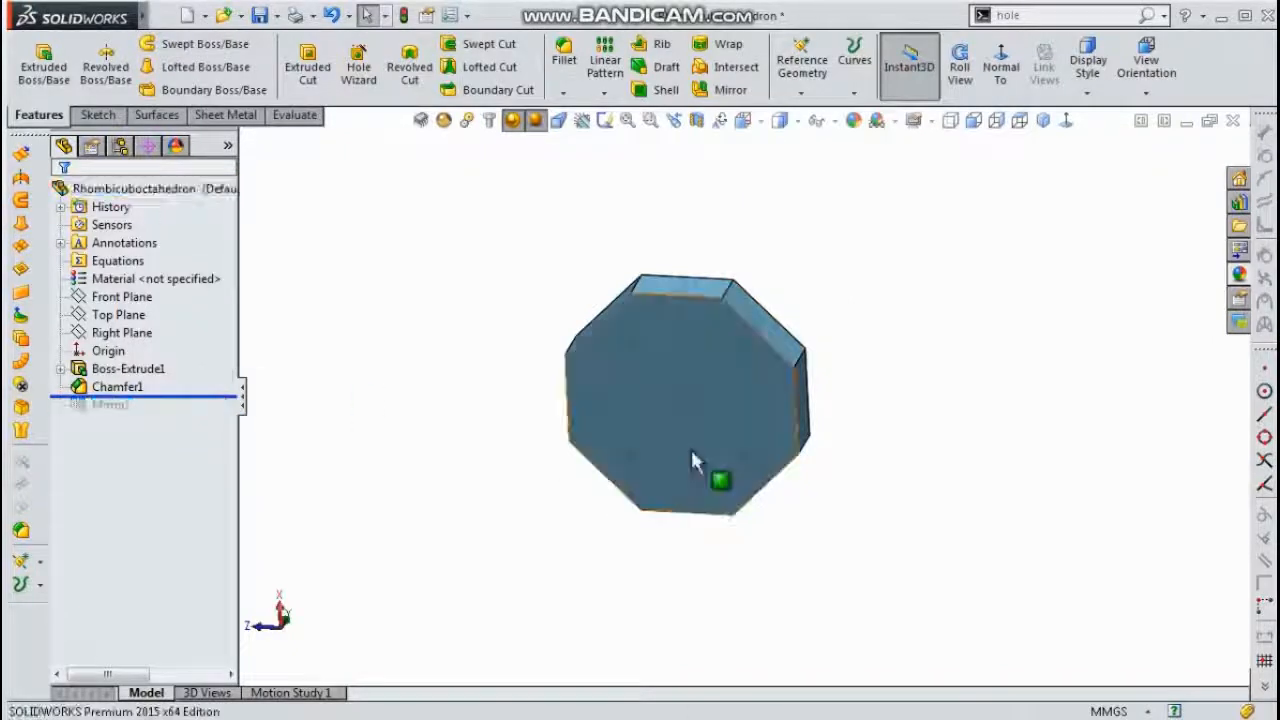
left_click(662, 89)
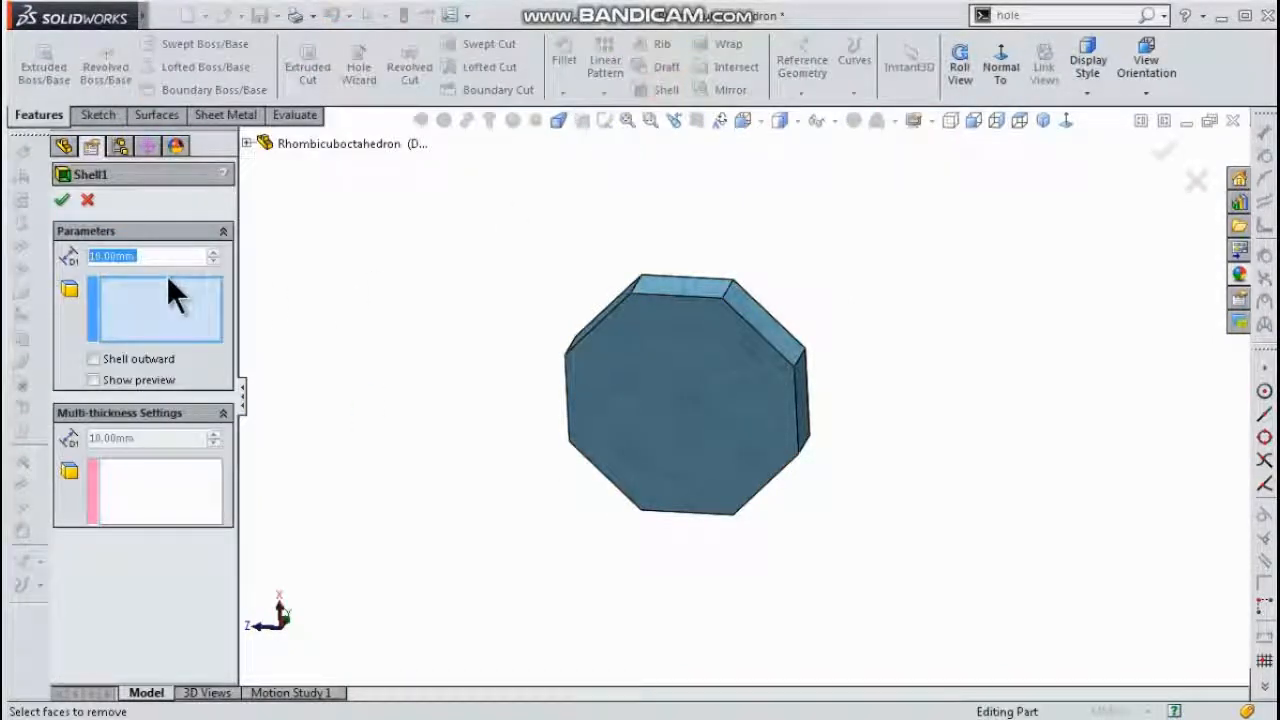
type("4")
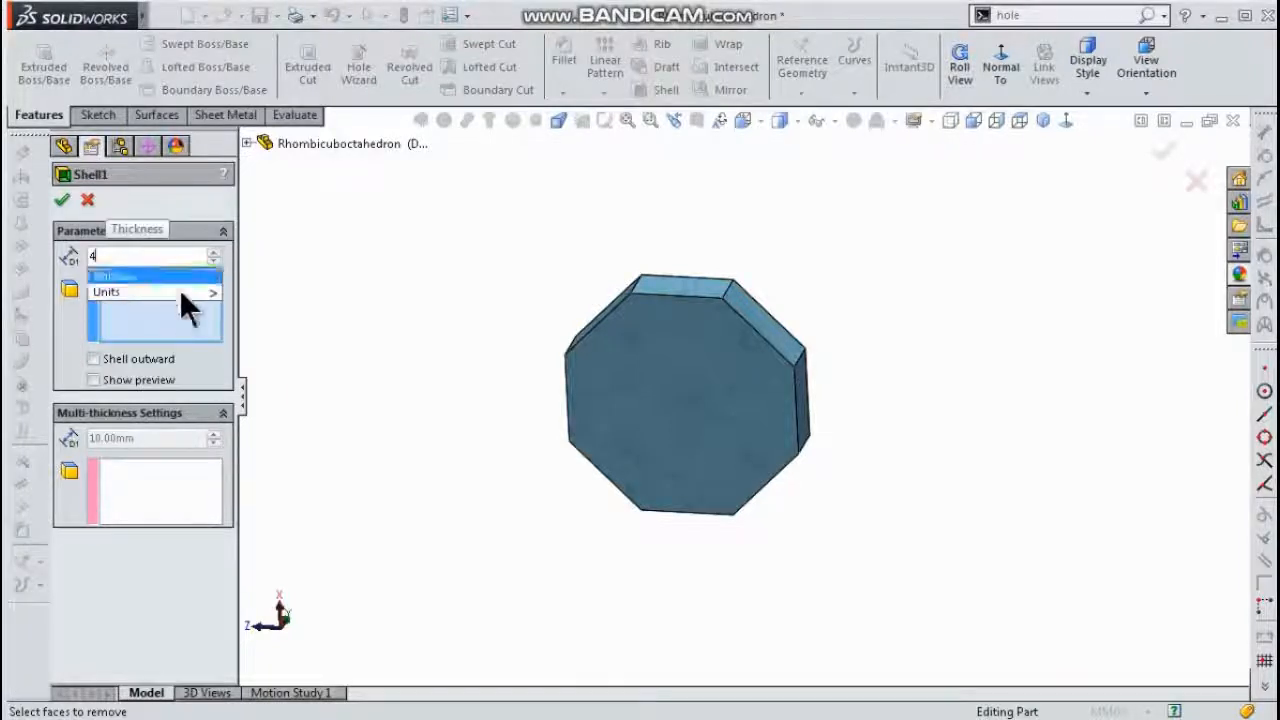
left_click(675, 405)
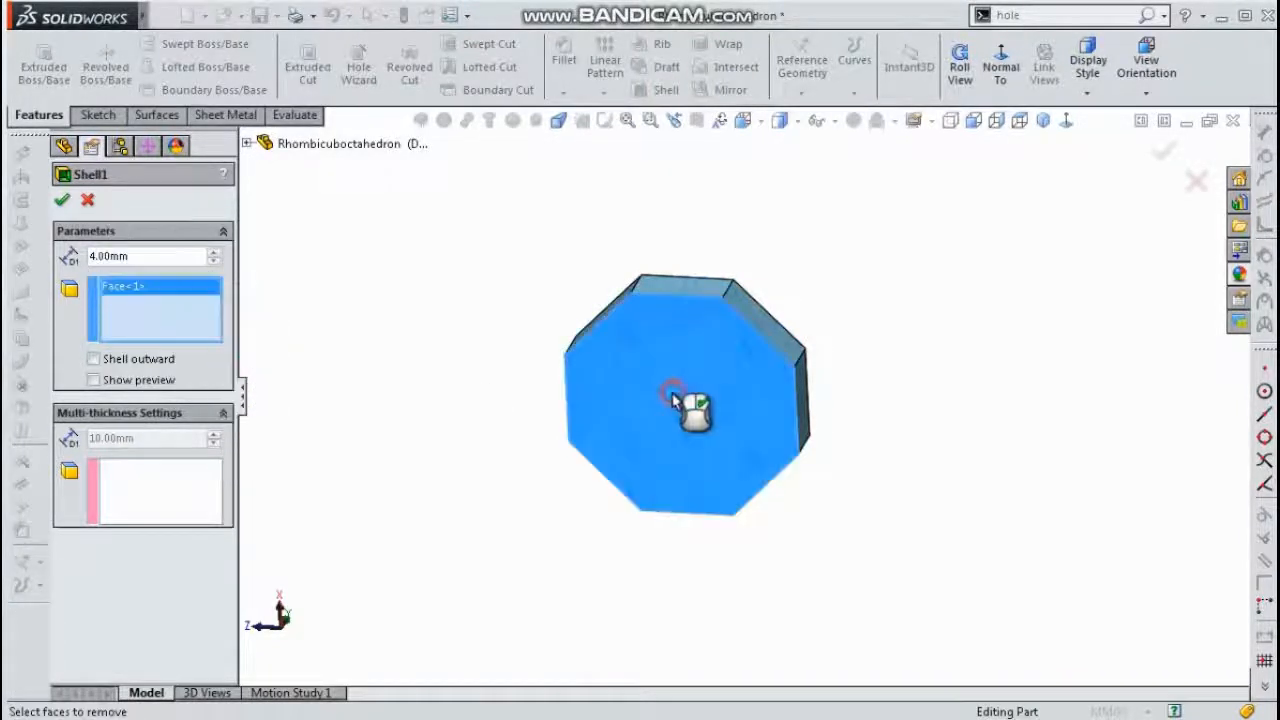
key("Return")
Roll the model history forward past the mirror to restore the complete polyhedron
middle_click_drag(477, 371, 435, 357)
left_click_drag(204, 410, 190, 431)
middle_click_drag(477, 466, 540, 330)
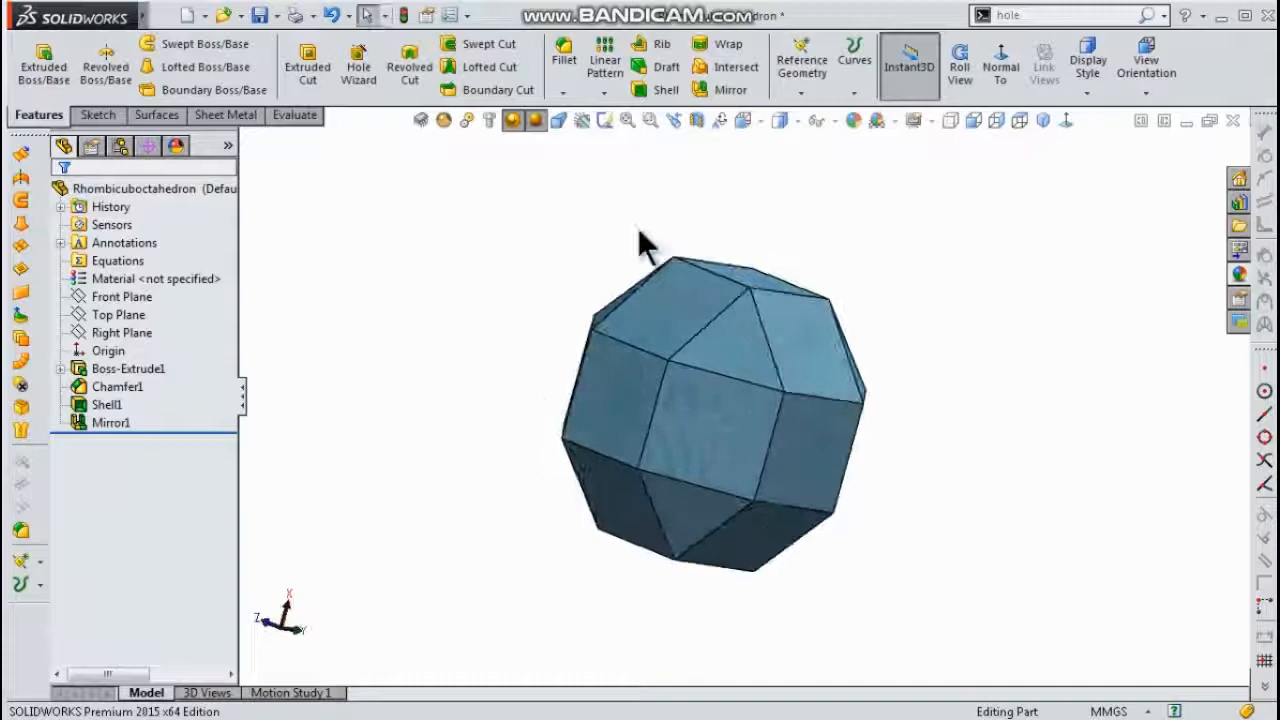
Examine the hollow interior with a planar section view on the Front Plane, reversing the section direction
left_click(697, 118)
middle_click_drag(651, 380, 671, 258)
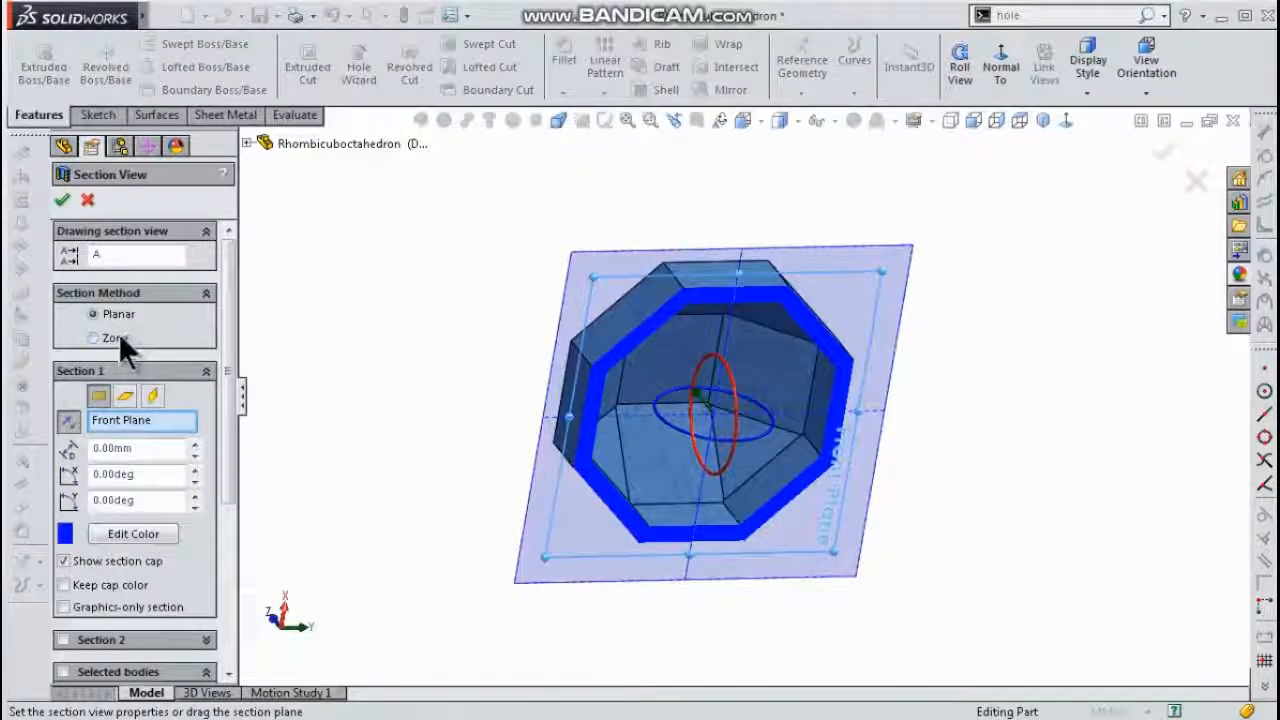
left_click(71, 416)
middle_click_drag(425, 393, 585, 430)
left_click(86, 200)
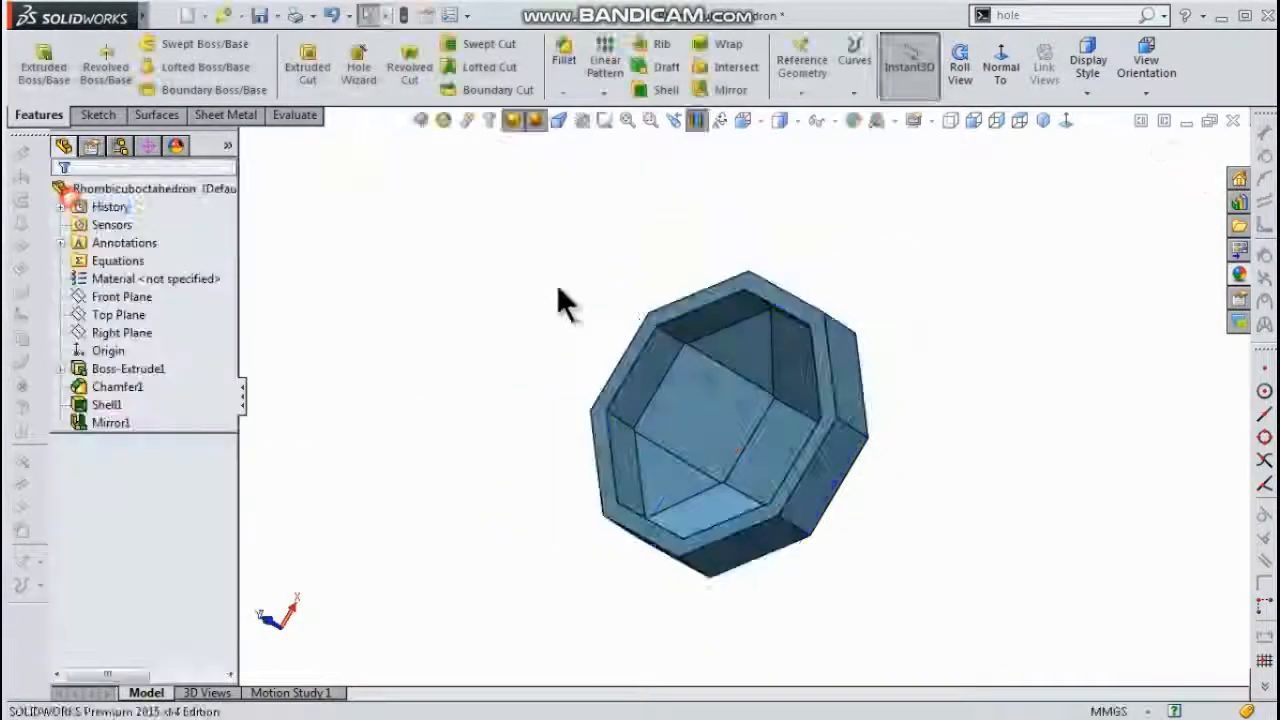
middle_click_drag(665, 175, 800, 320)
Sketch on a square face of the middle band and offset its outline 2 mm inward
middle_click_drag(1057, 486, 700, 440)
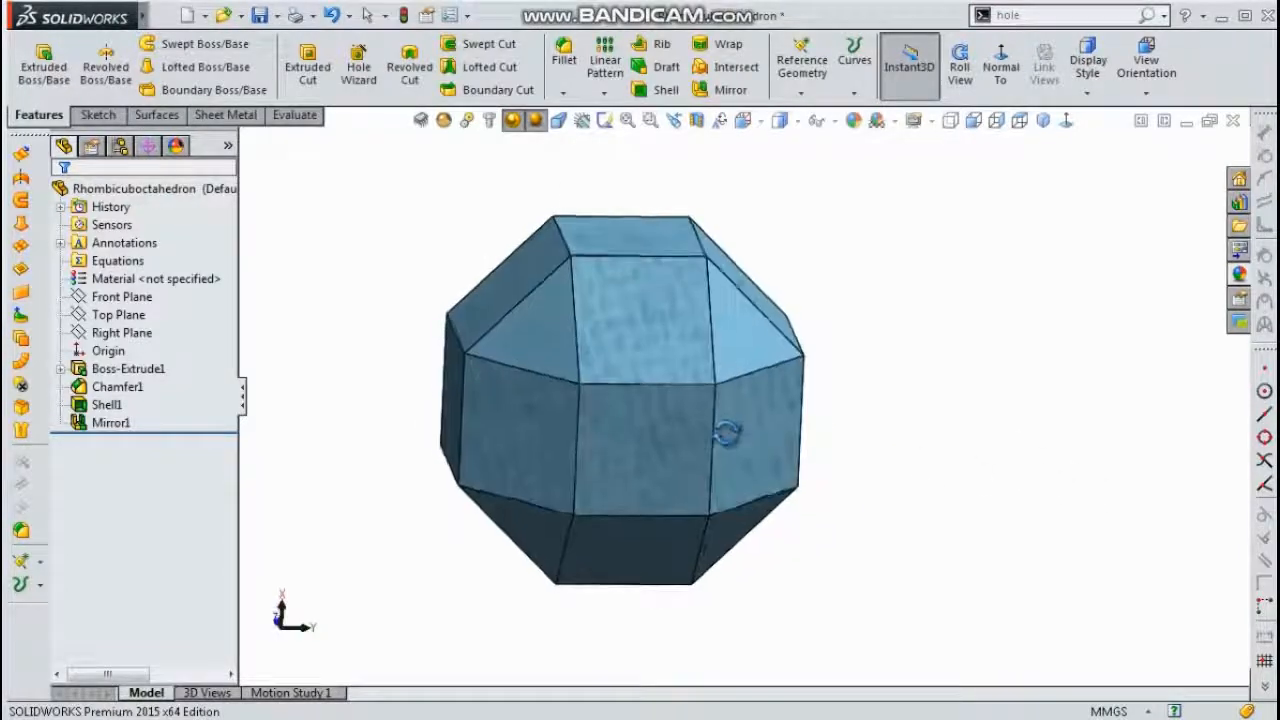
left_click(663, 433)
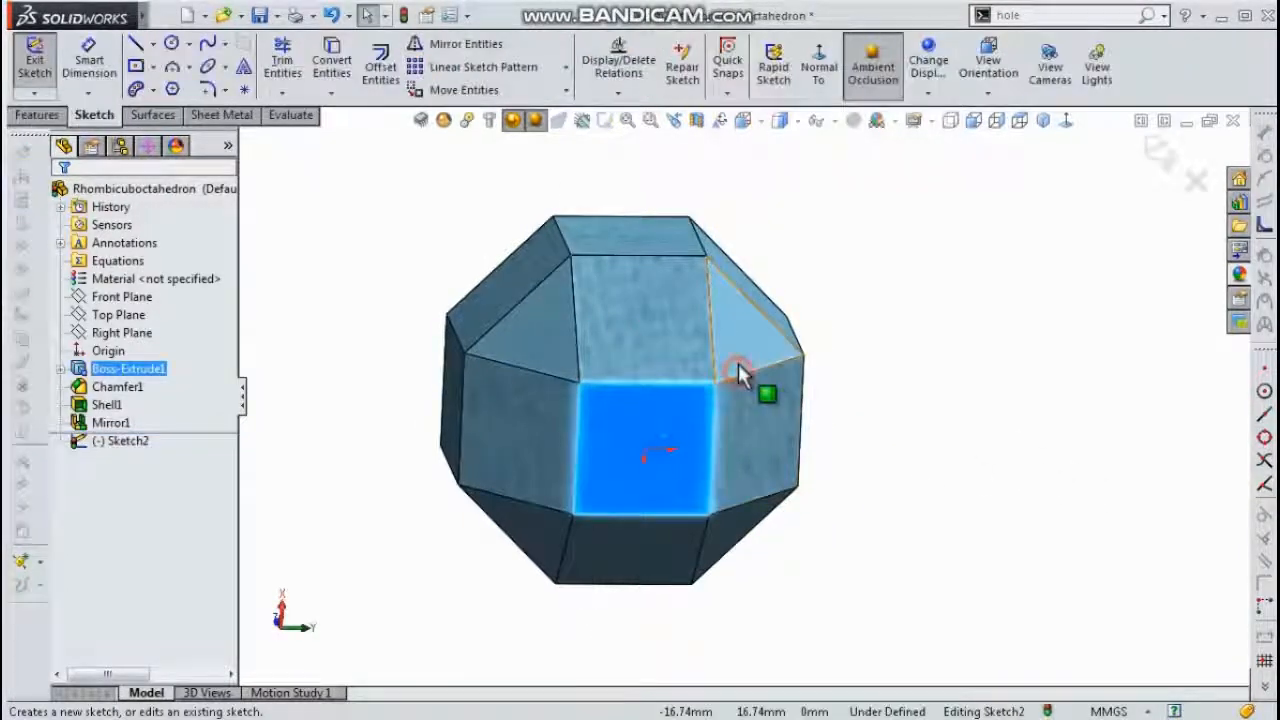
left_click(816, 65)
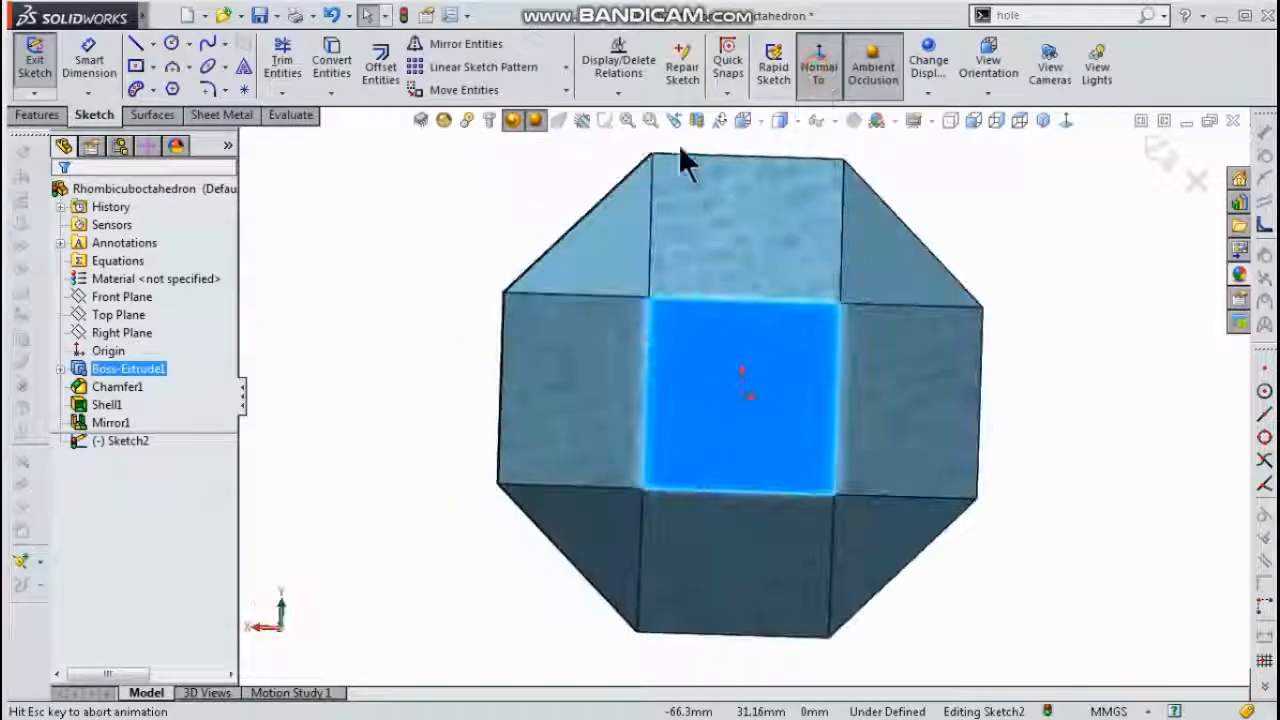
left_click(371, 66)
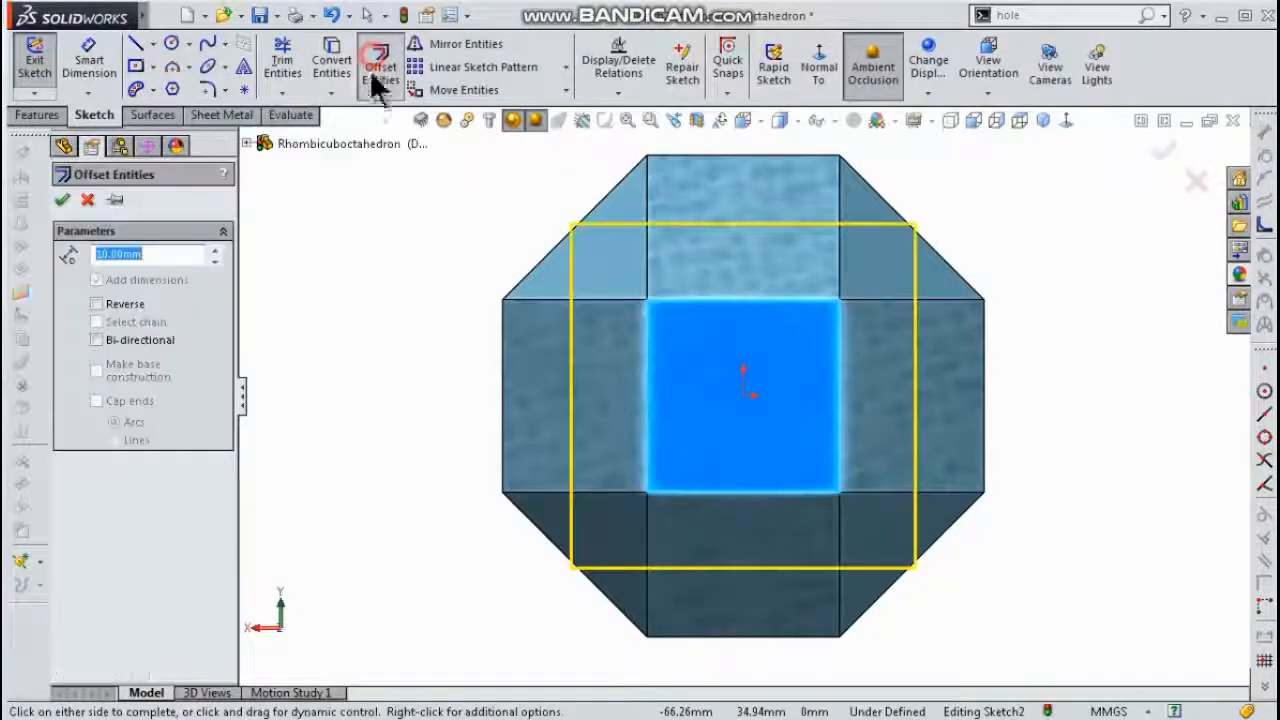
type("2")
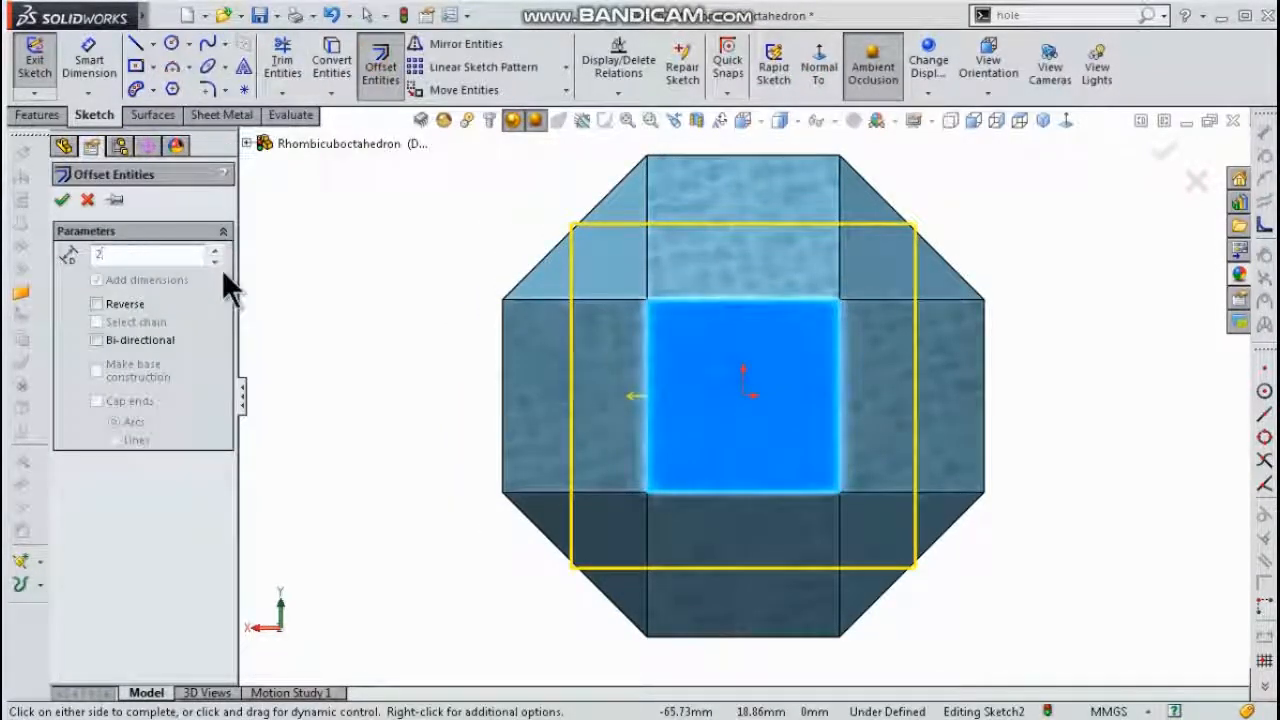
left_click(96, 306)
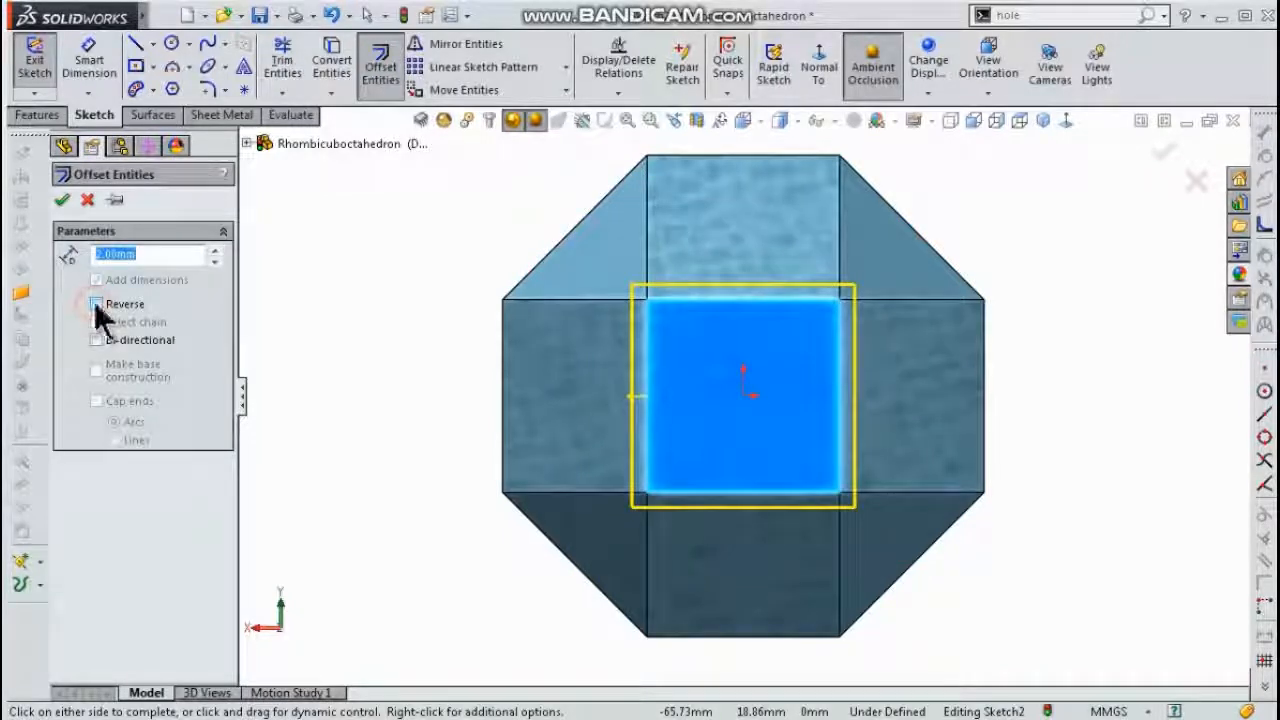
left_click(97, 306)
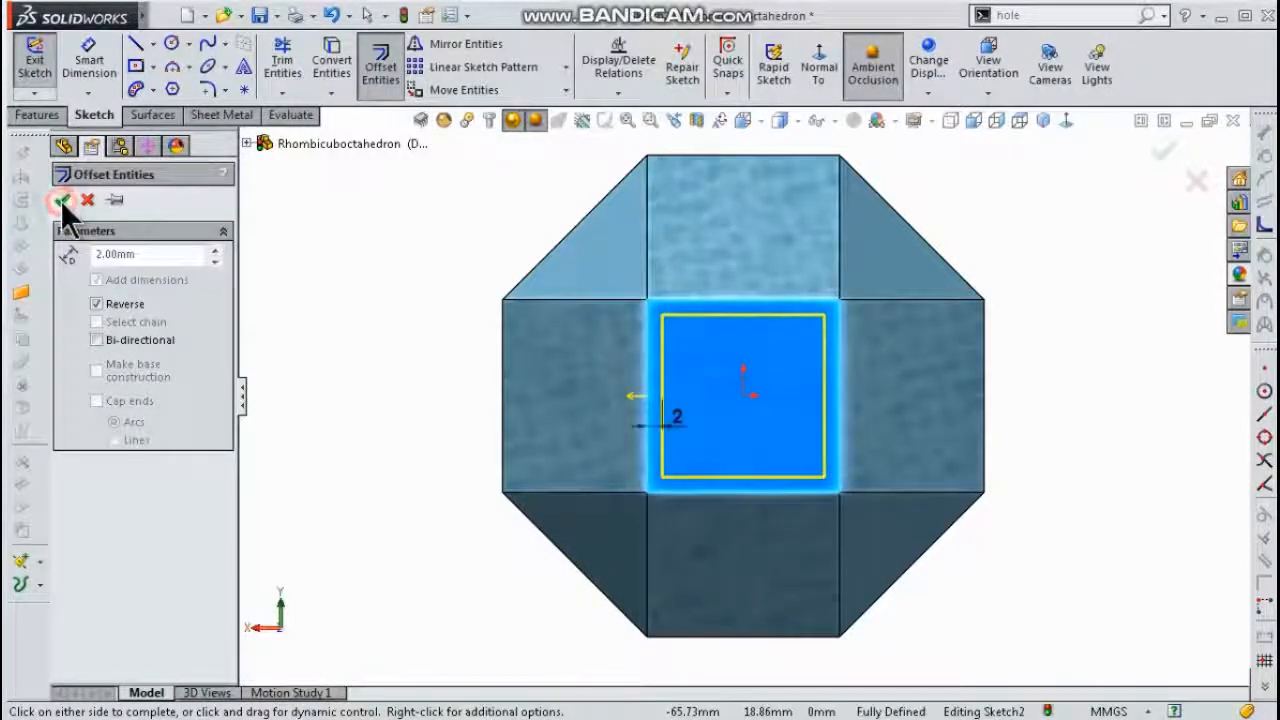
left_click(61, 201)
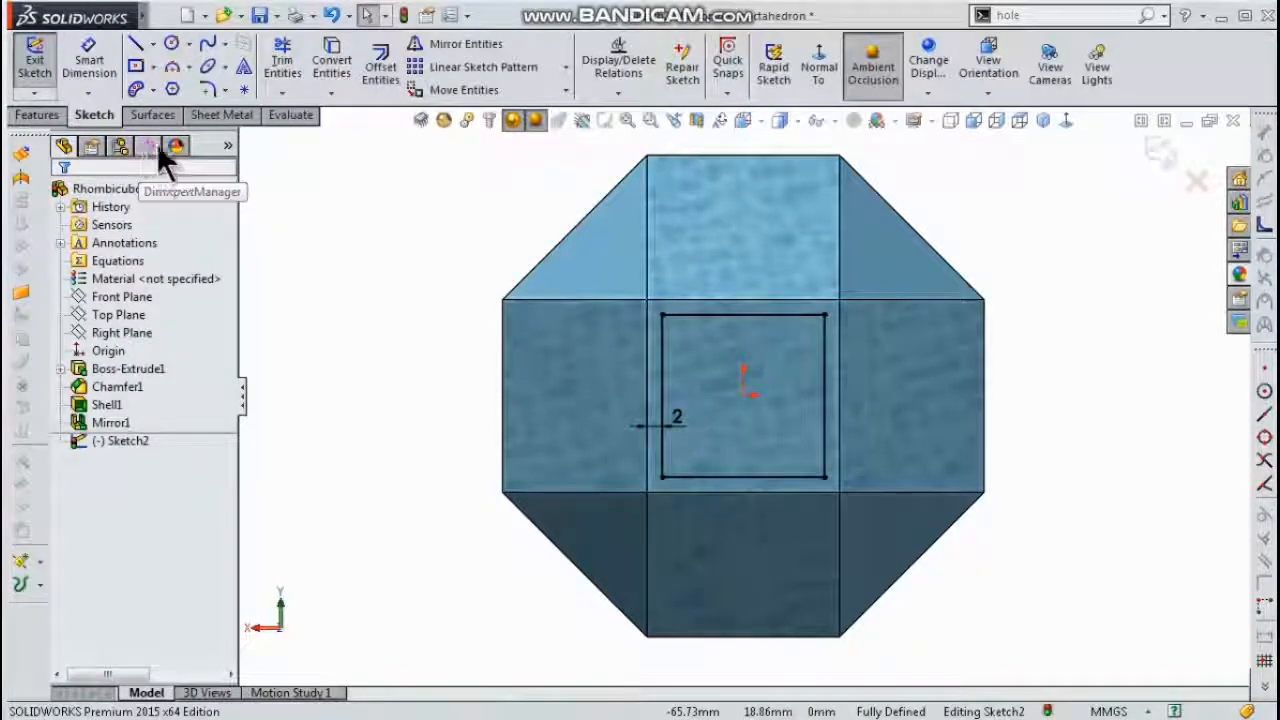
Extrude-cut the inset square as a blind cut through the shell wall
left_click(37, 114)
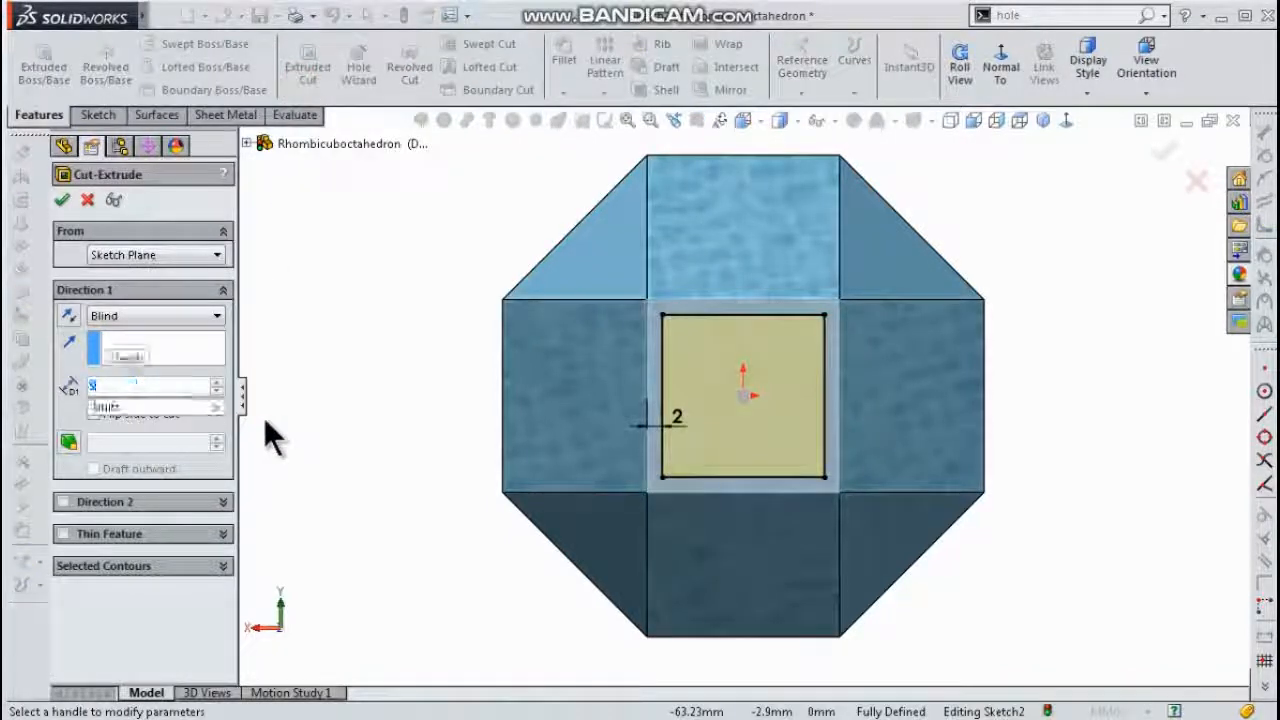
left_click(61, 201)
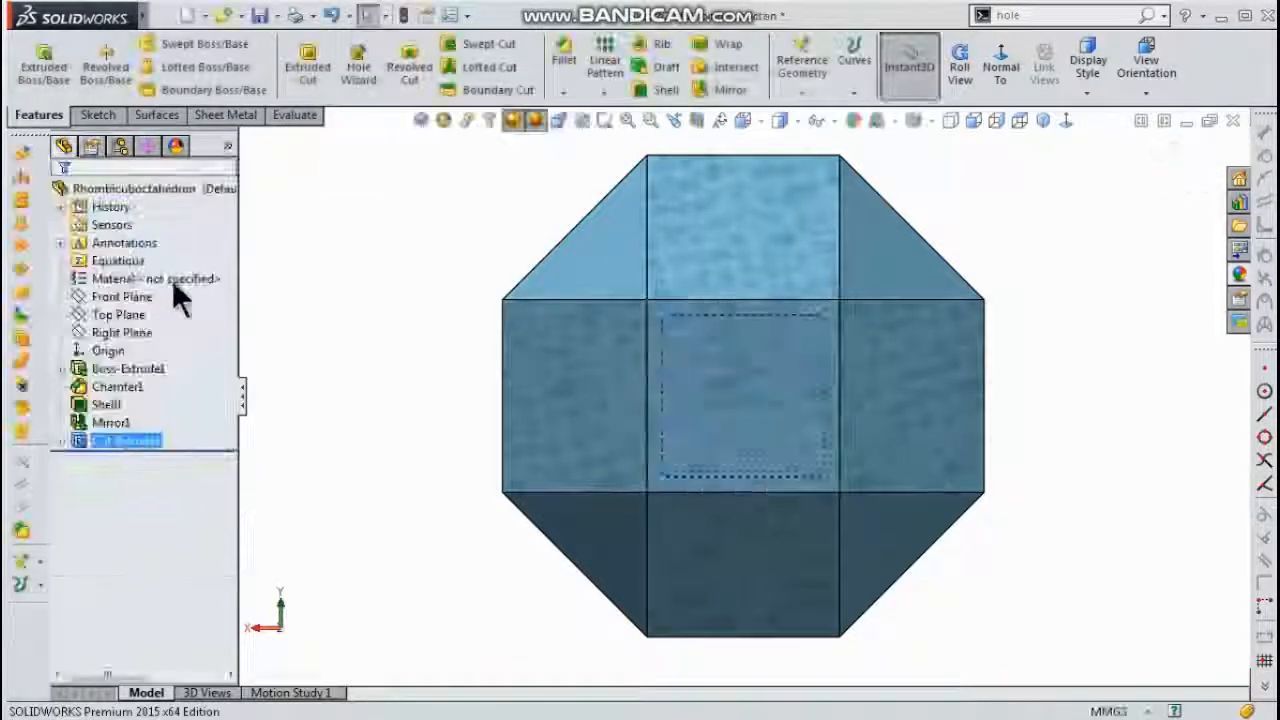
middle_click_drag(350, 338, 429, 340)
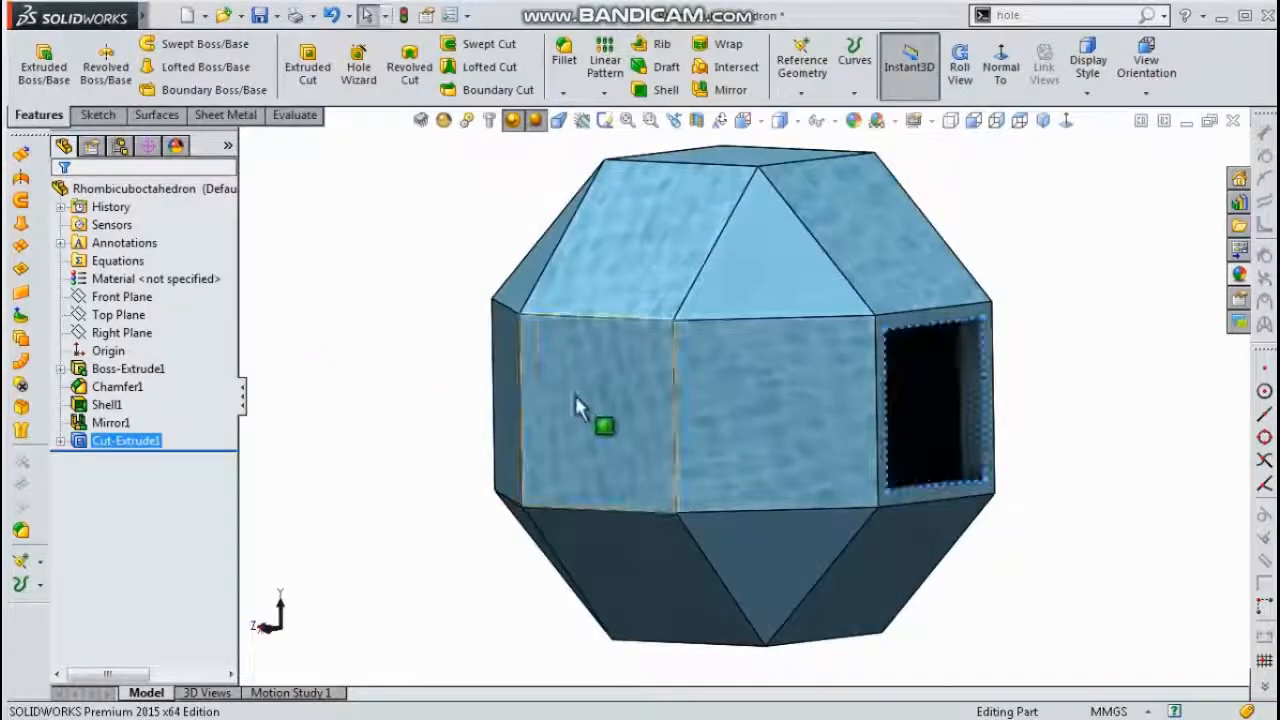
Sketch a 2 mm inward offset on the middle-band square face one face away from the first opening
left_click(597, 406)
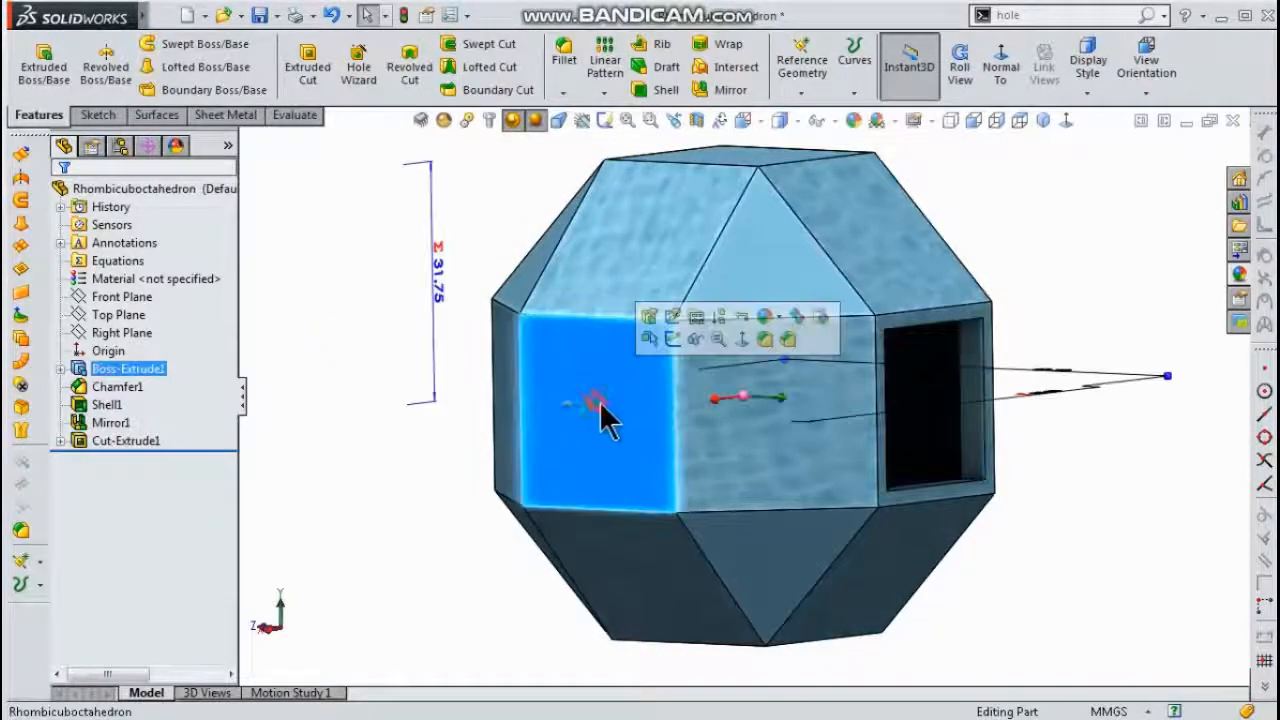
left_click(672, 340)
left_click(818, 70)
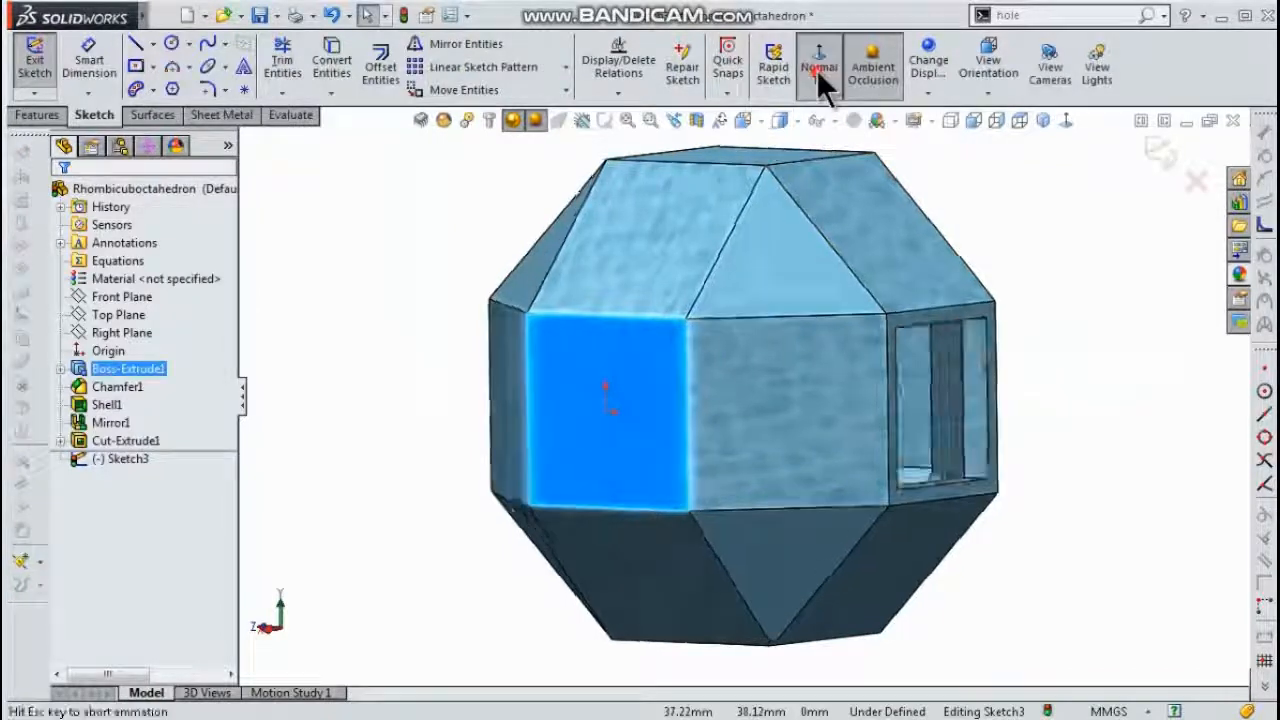
left_click(385, 85)
left_click(96, 305)
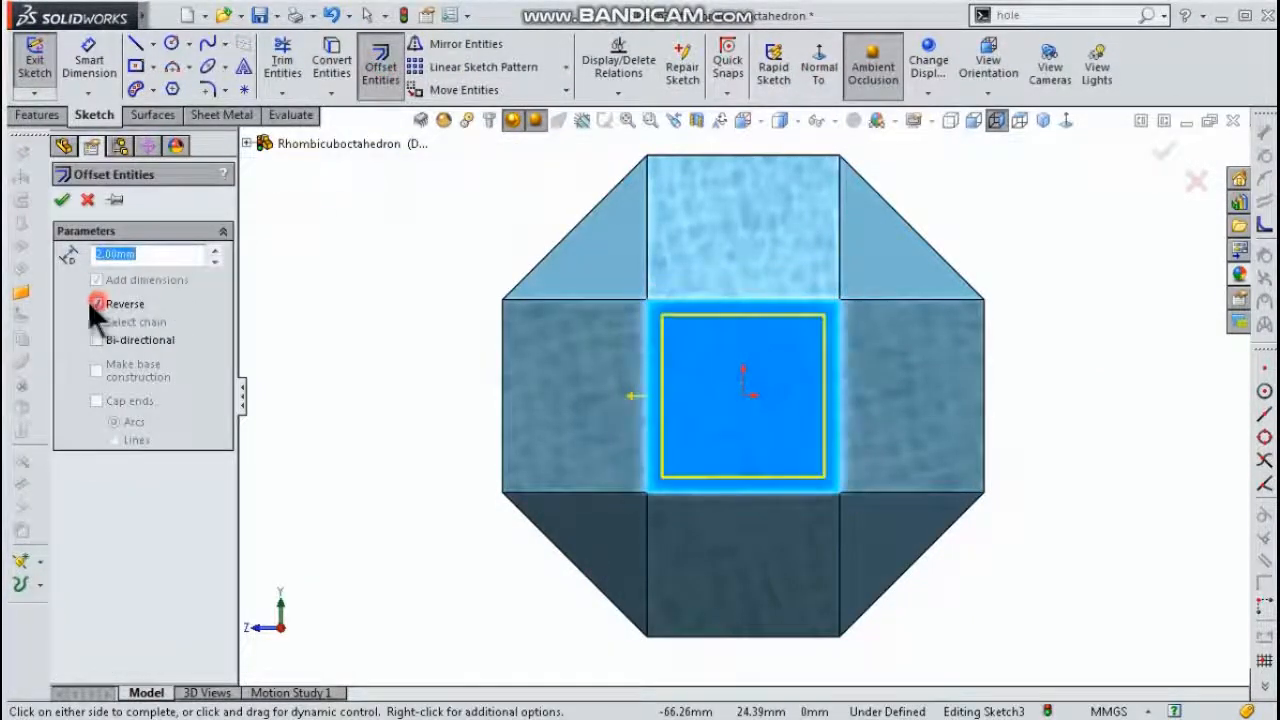
left_click(62, 201)
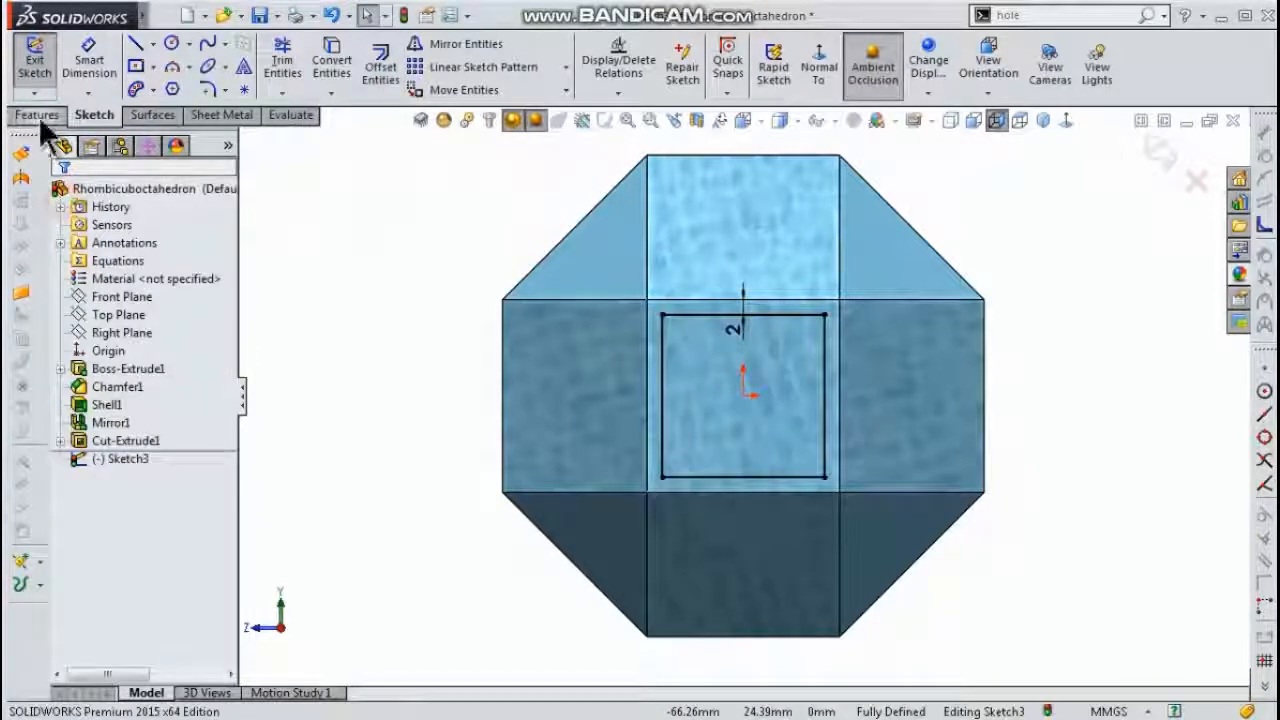
Extrude-cut the second inset square through the shell wall
left_click(38, 114)
left_click(308, 80)
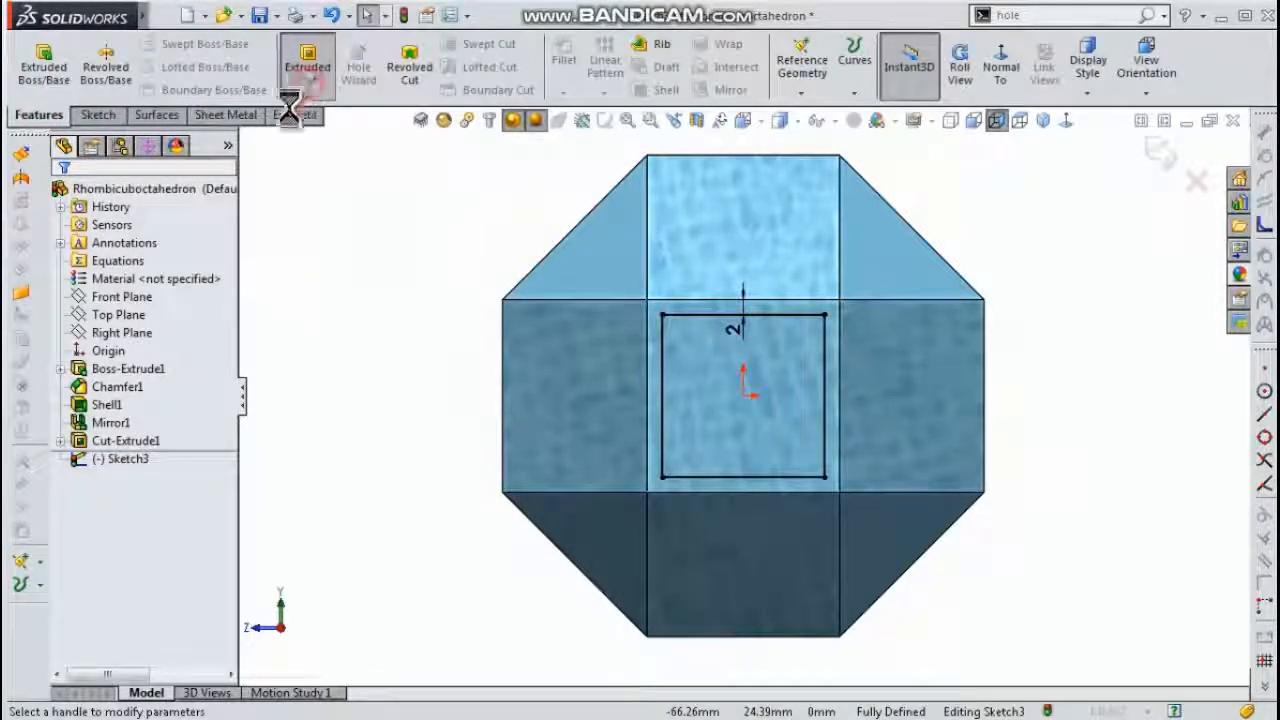
left_click(62, 200)
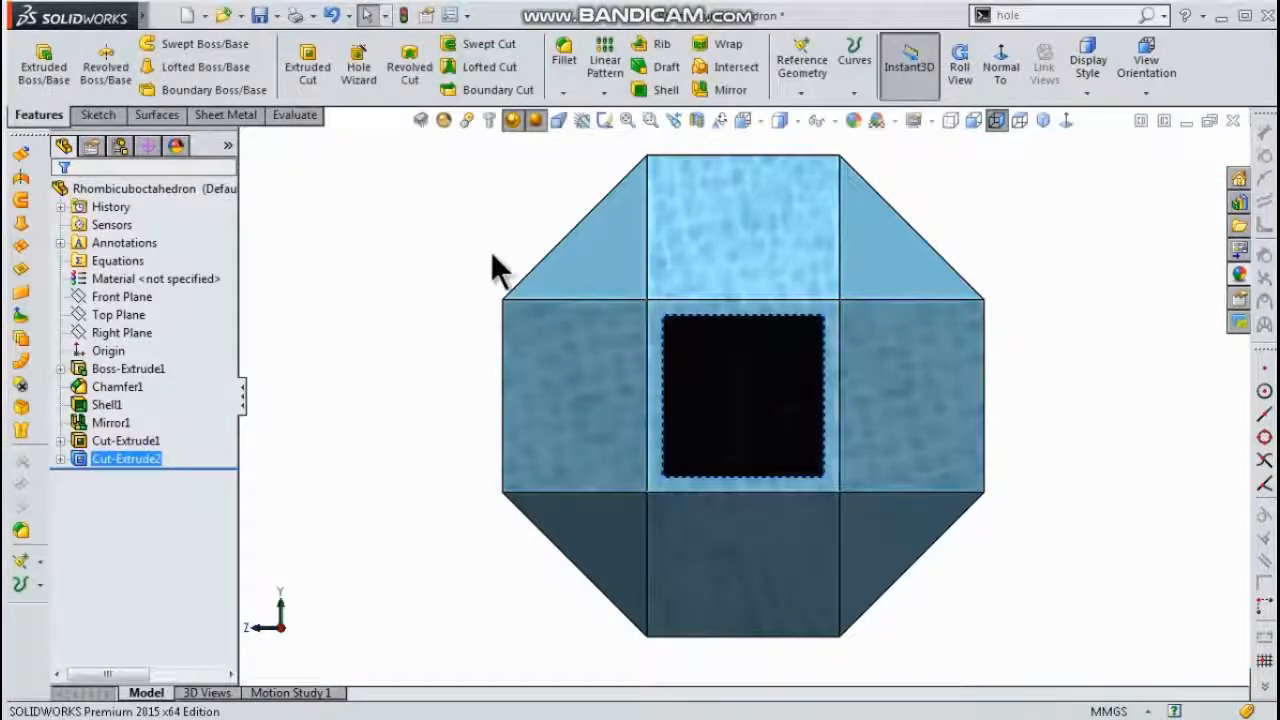
middle_click_drag(497, 270, 537, 243)
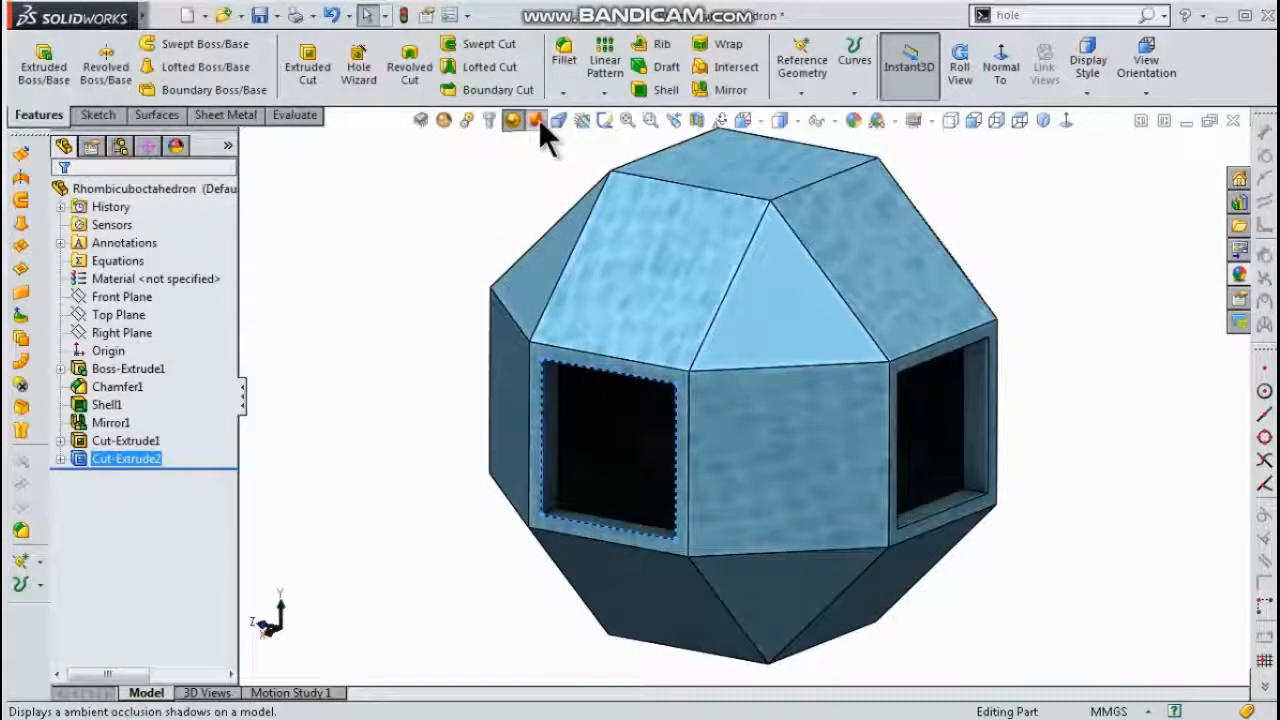
Sketch on the upper triangular face between the two square openings and offset its outline 2 mm inward
mouse_move(714, 323)
middle_mouse_down()
mouse_move(572, 330)
mouse_move(677, 294)
mouse_move(703, 302)
mouse_move(689, 306)
mouse_move(700, 320)
middle_mouse_up()
left_click(761, 321)
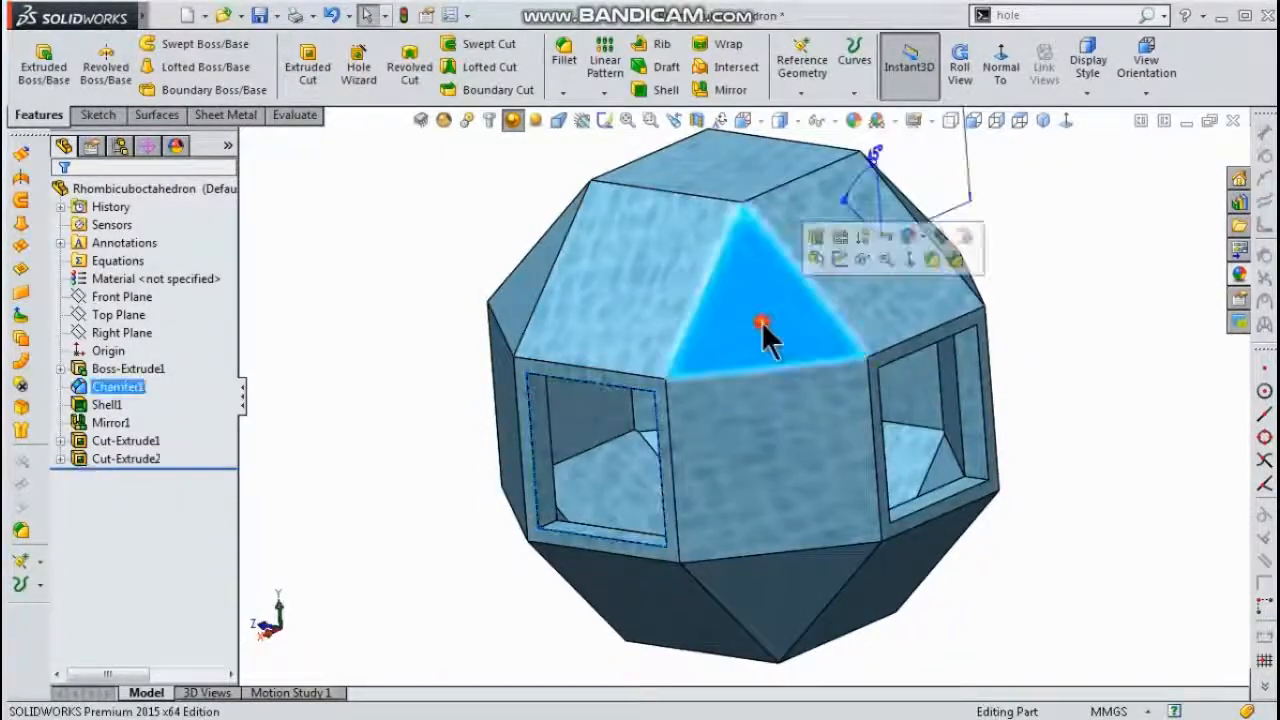
left_click(838, 258)
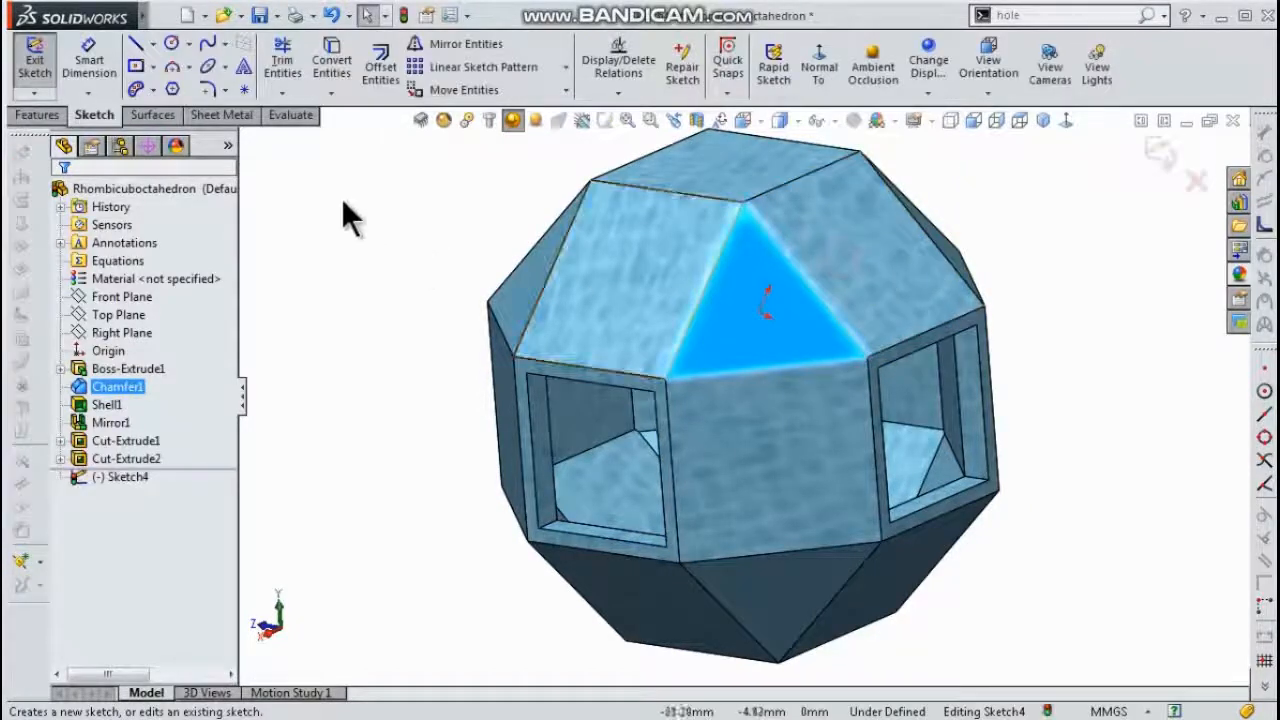
left_click(383, 57)
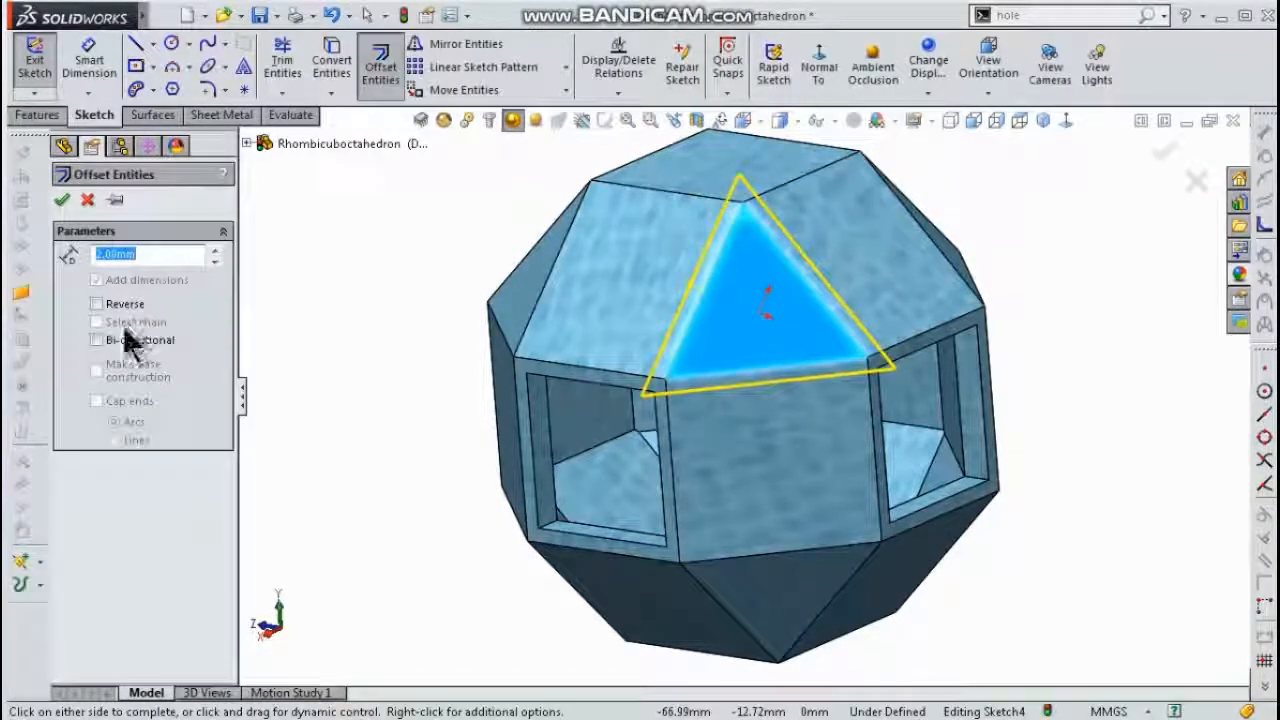
left_click(97, 303)
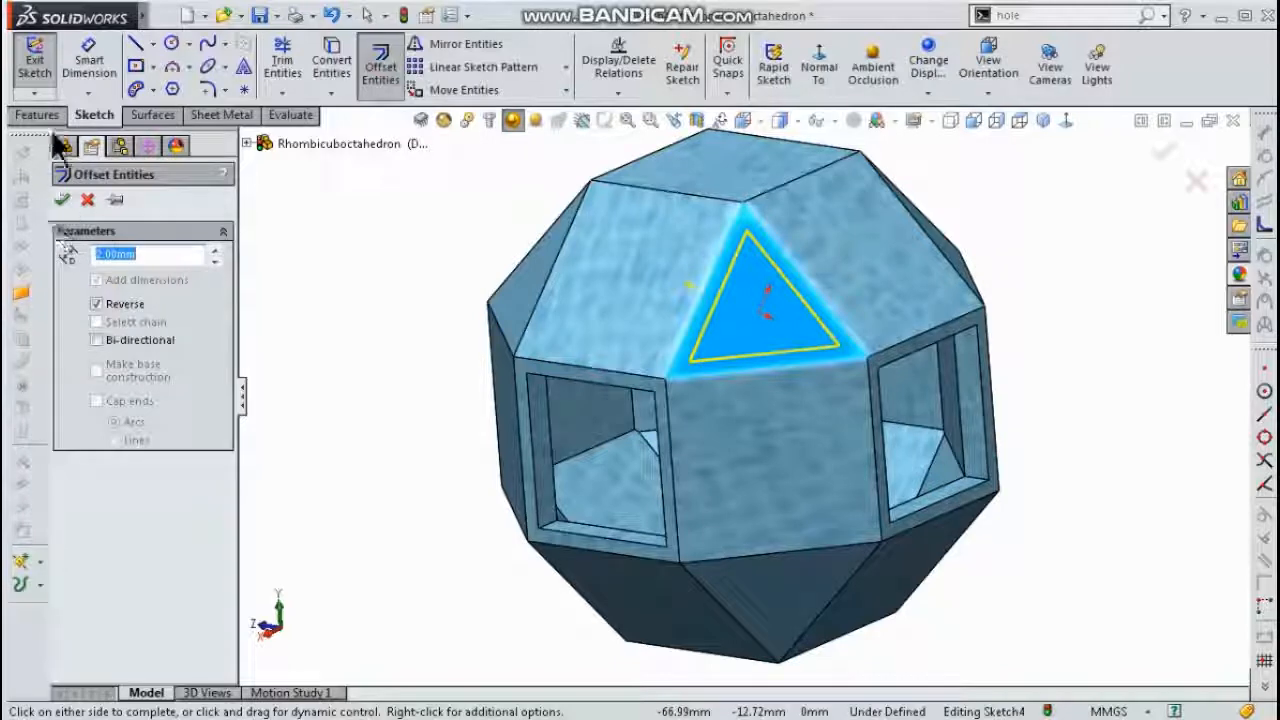
left_click_drag(35, 116, 61, 101)
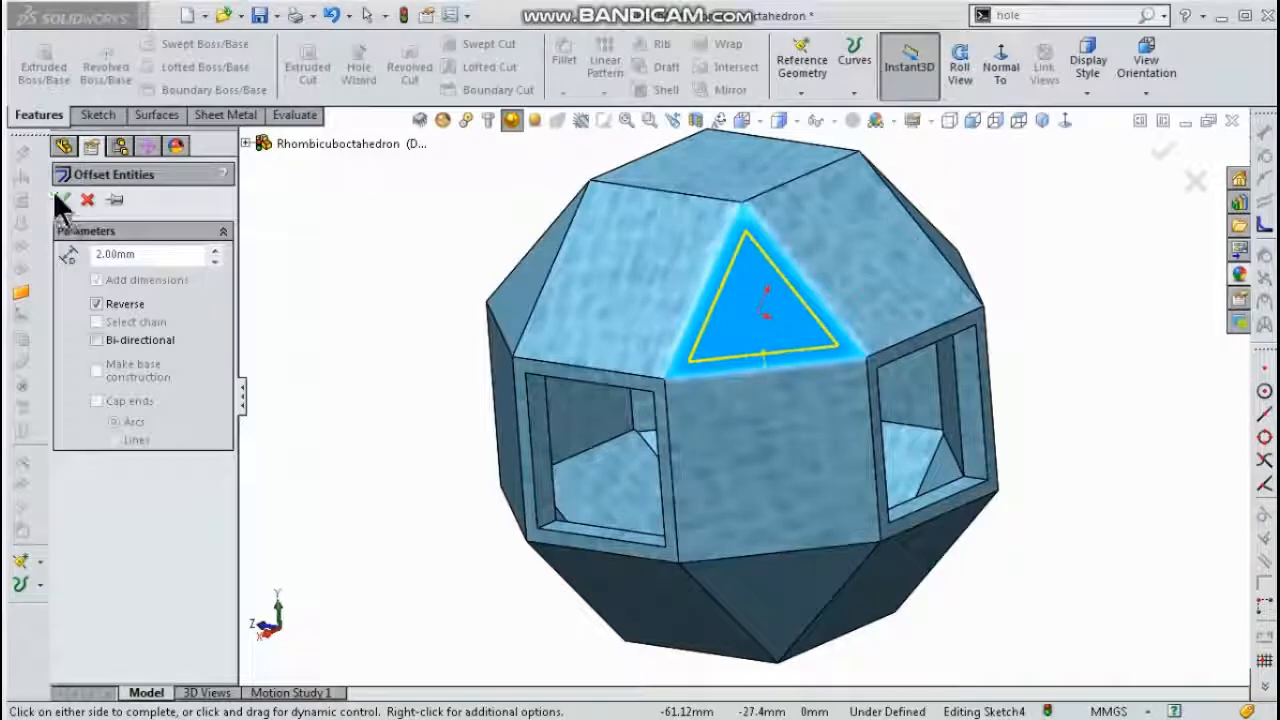
left_click(63, 199)
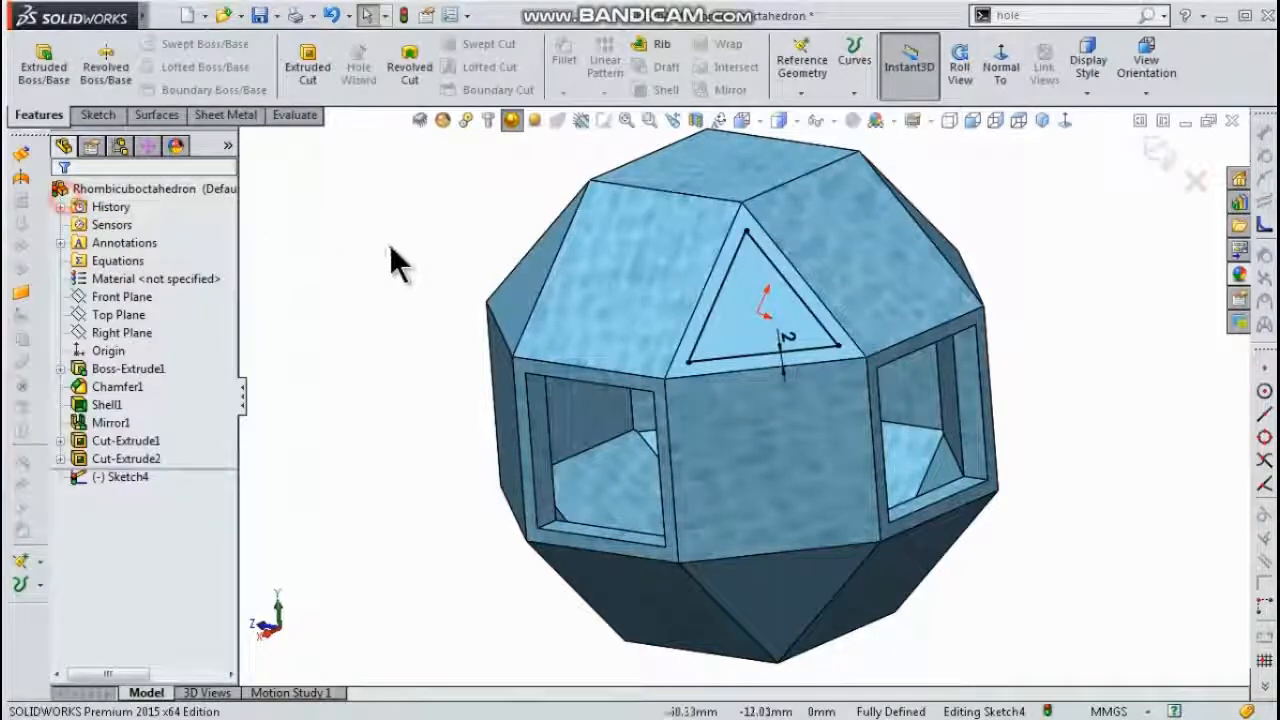
Extrude-cut the inset triangle as a 5 mm blind cut through the shell wall
left_click(313, 70)
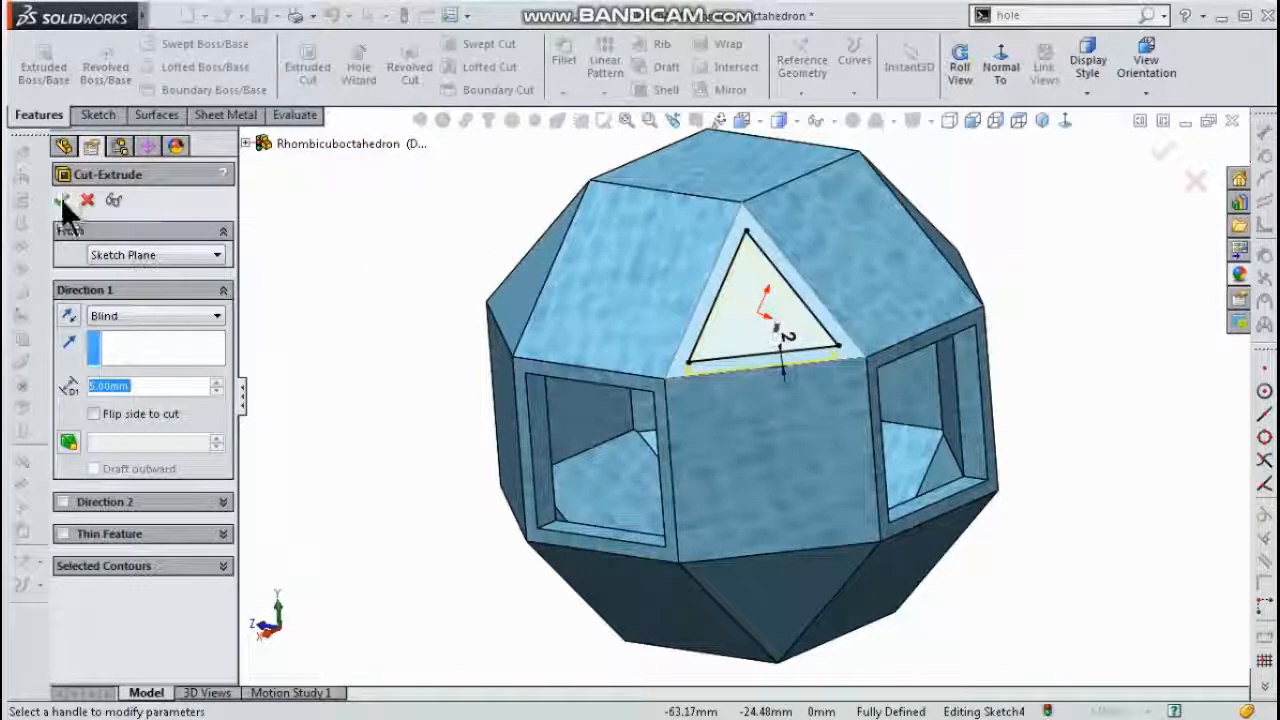
left_click(61, 199)
mouse_move(390, 336)
middle_mouse_down()
mouse_move(366, 394)
mouse_move(366, 463)
mouse_move(400, 389)
mouse_move(379, 337)
middle_mouse_up()
scroll(677, 437, "up", 3)
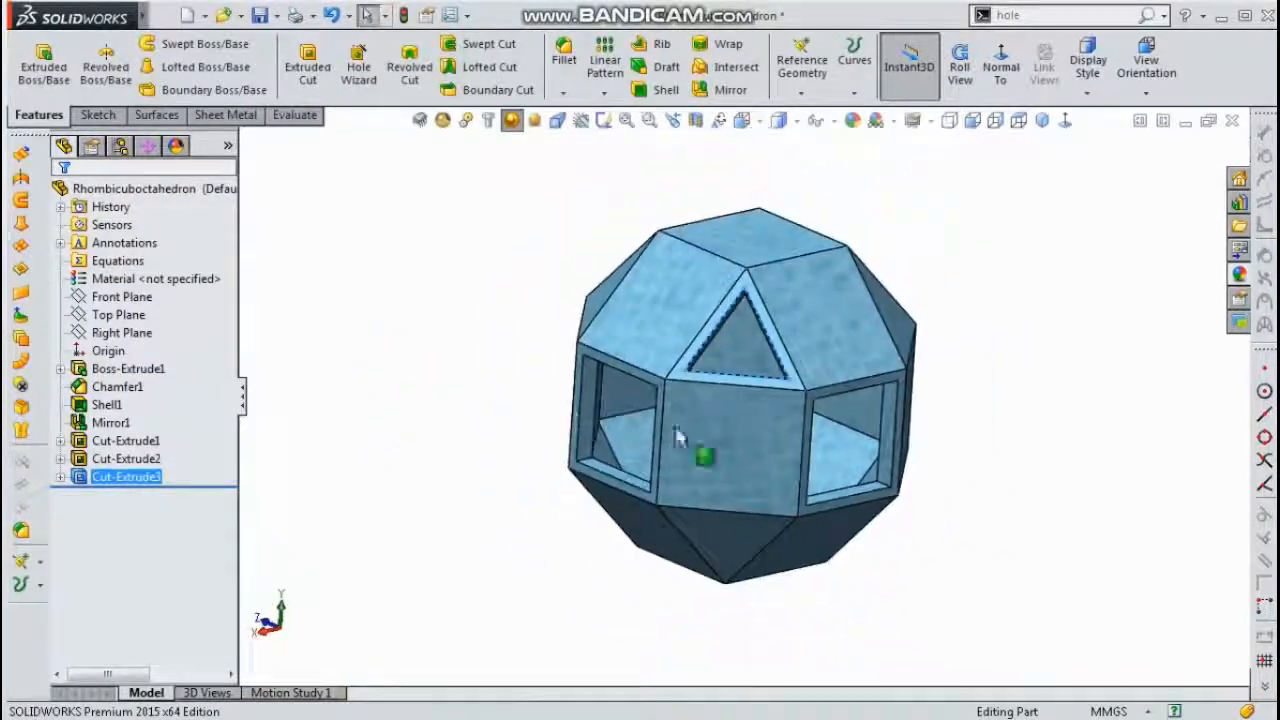
Create a reference axis at the intersection of the Front Plane and Top Plane
middle_click_drag(728, 428, 791, 327)
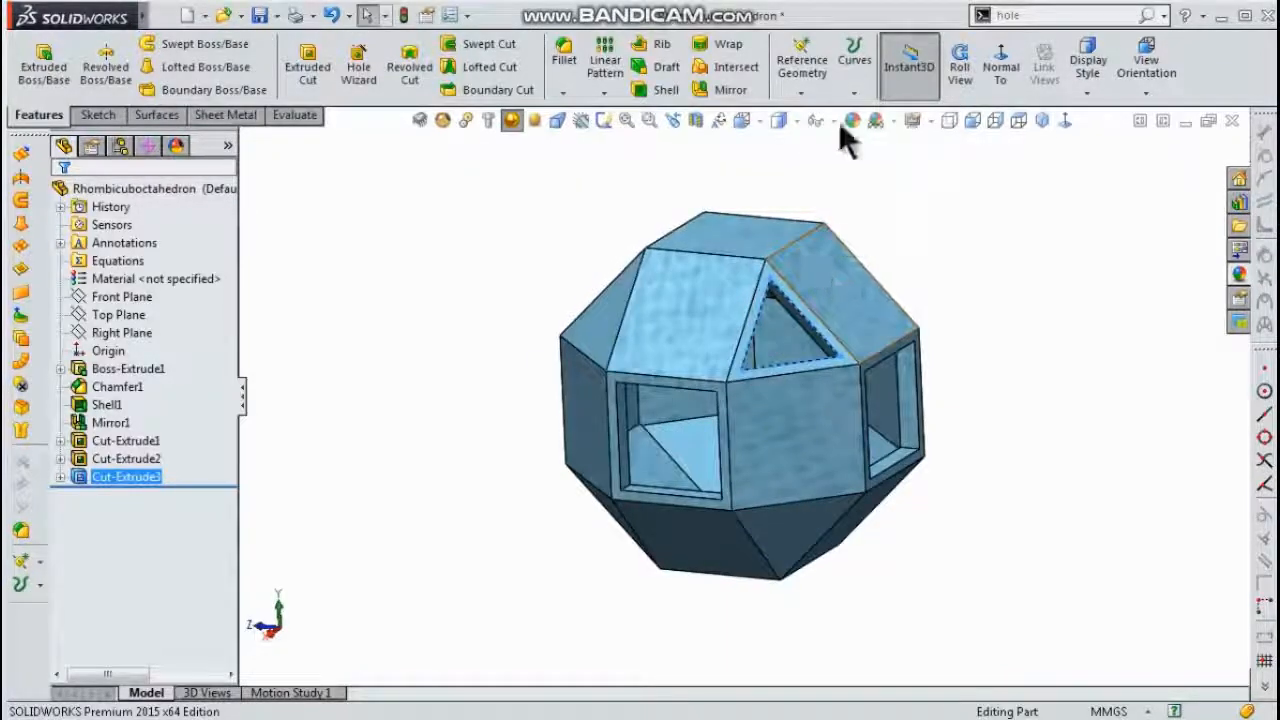
left_click(801, 93)
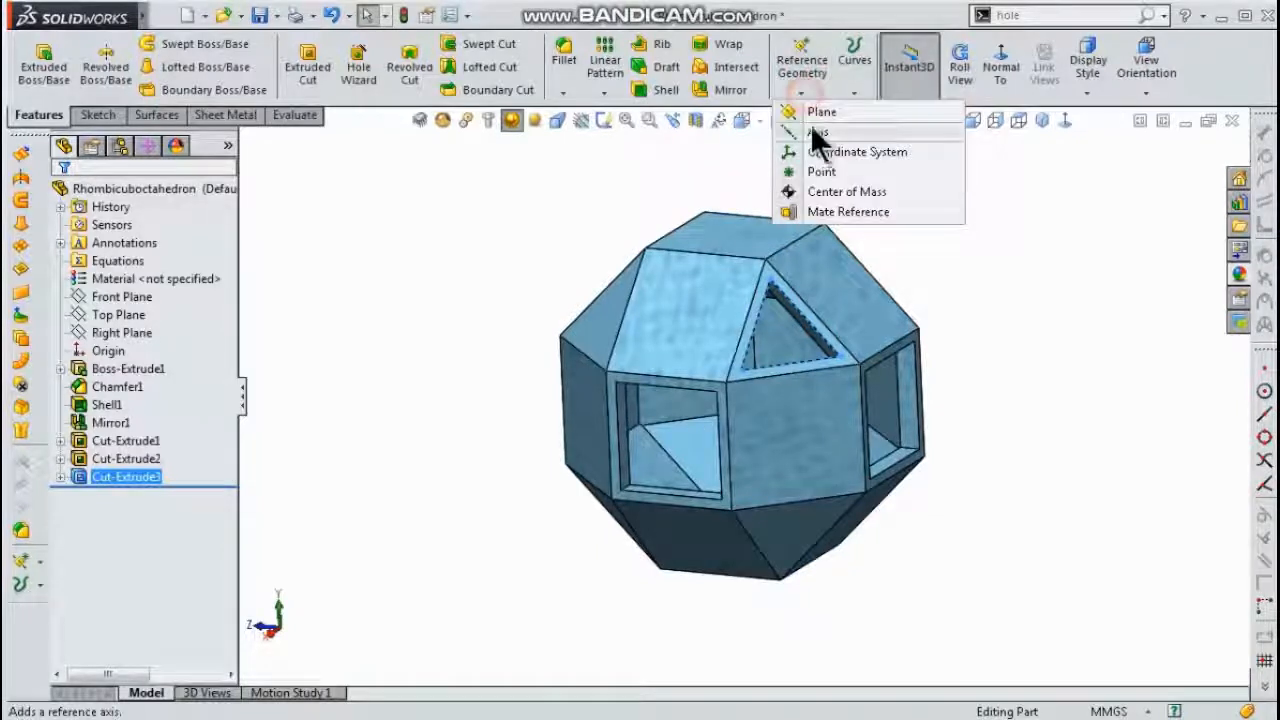
left_click(808, 130)
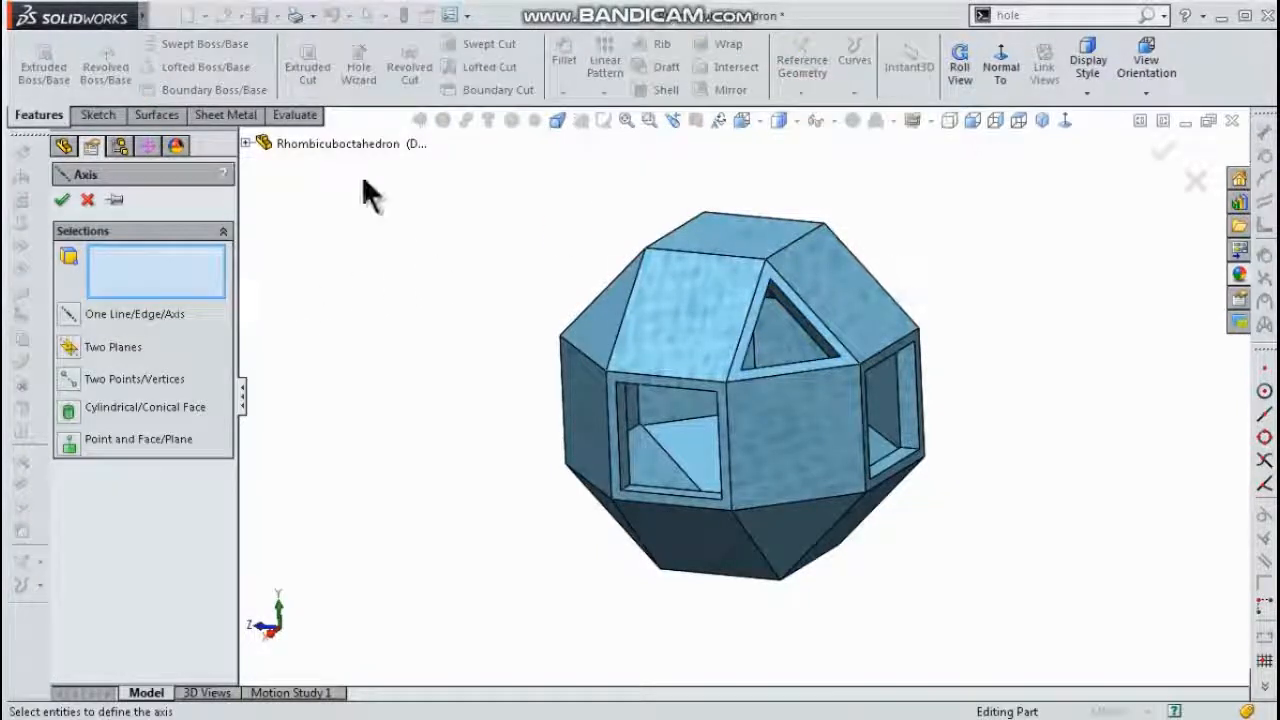
left_click(245, 143)
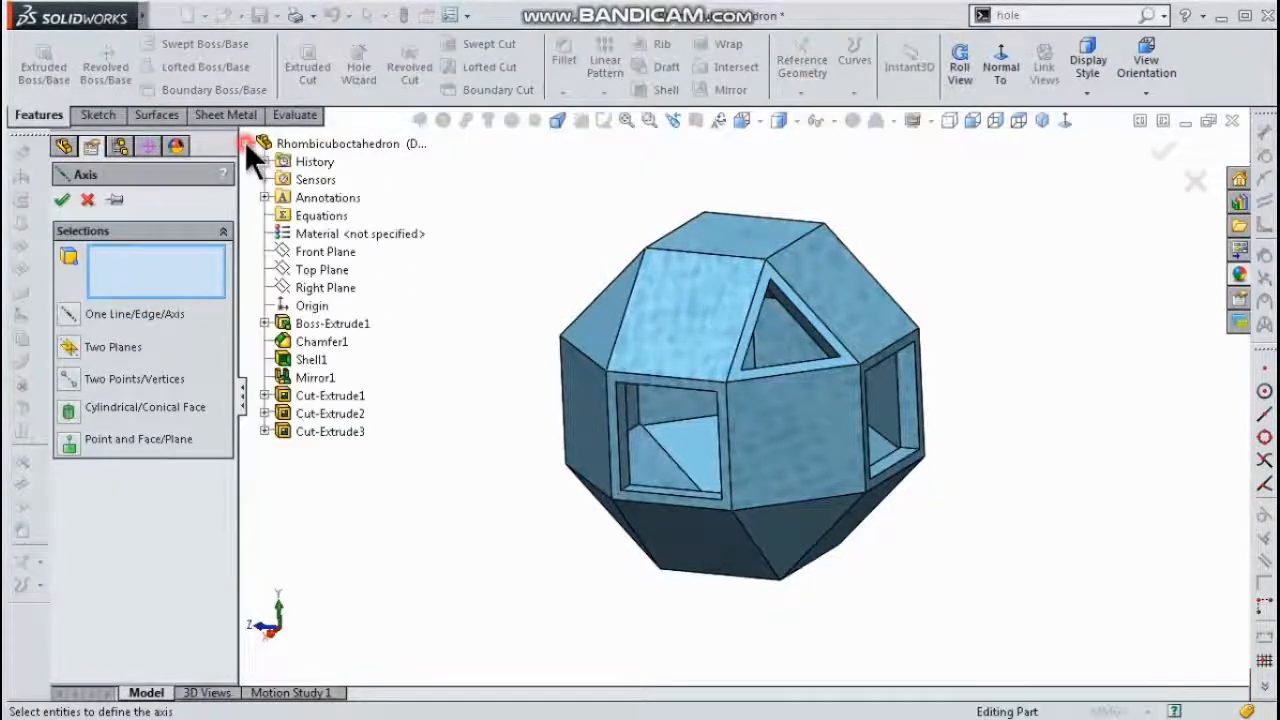
left_click(302, 249)
left_click(311, 267)
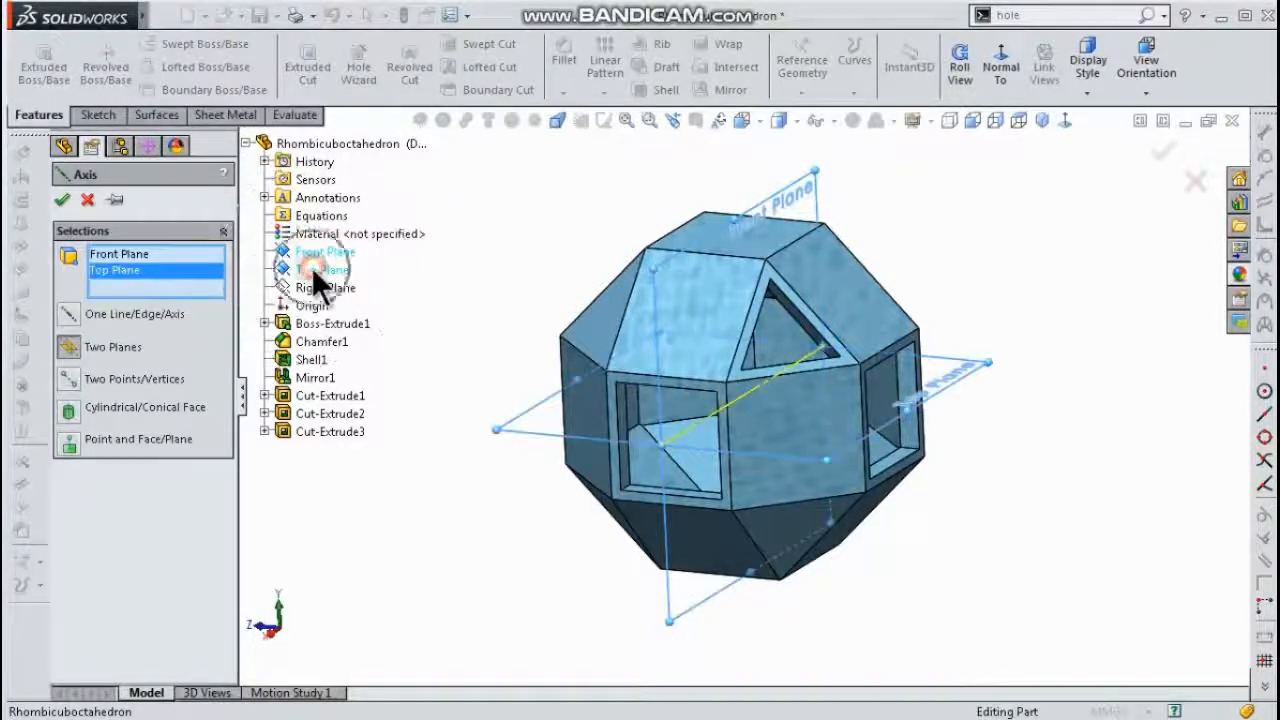
left_click(61, 199)
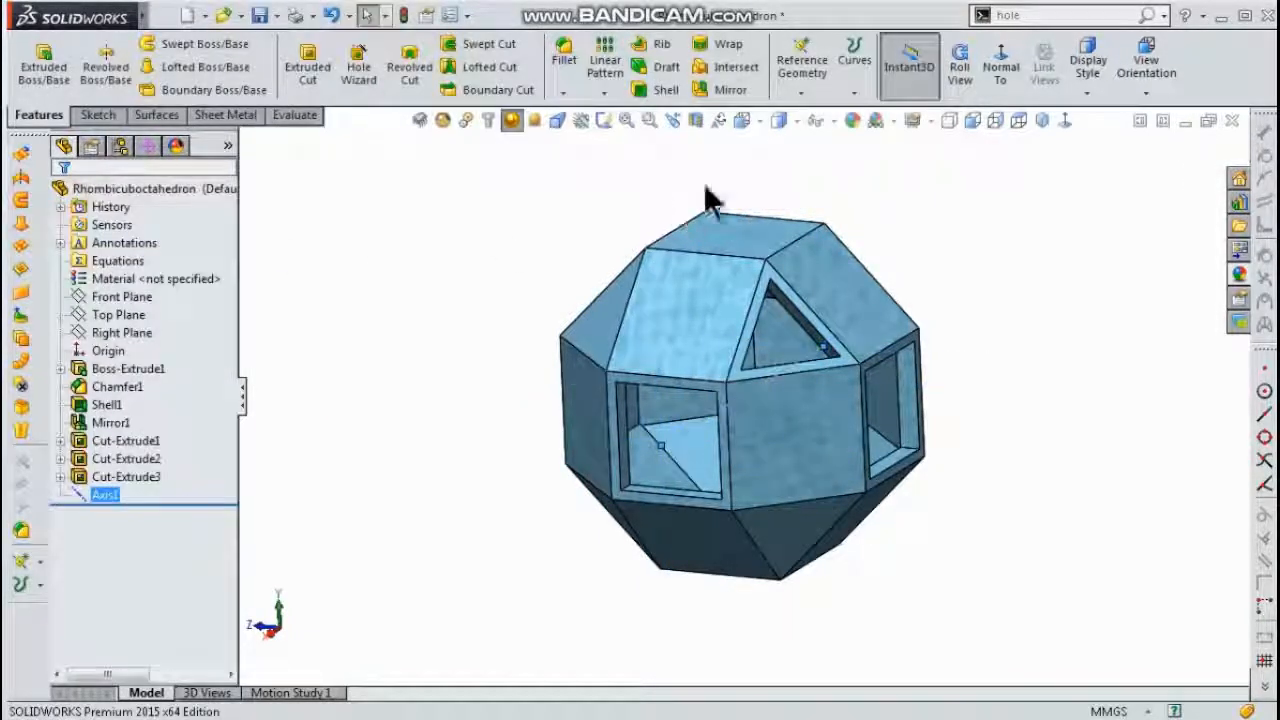
Create a second reference axis at the intersection of the Top Plane and Right Plane
left_click(852, 93)
left_click(800, 93)
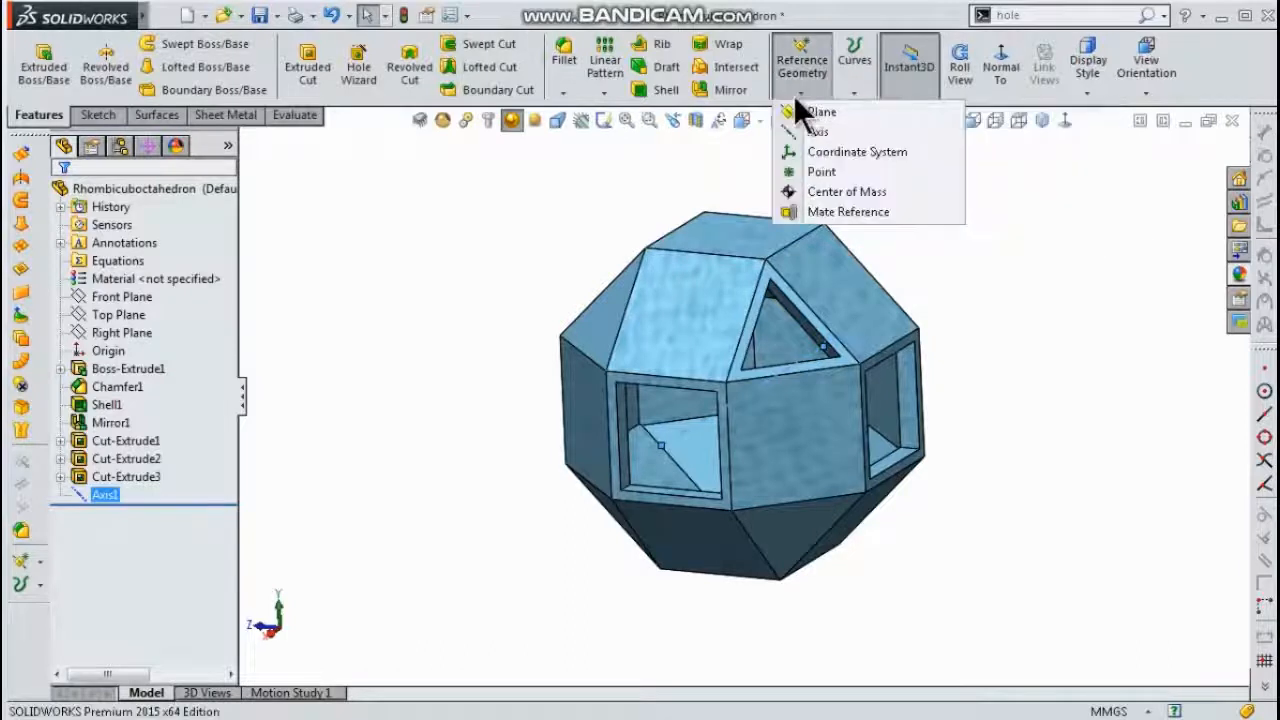
left_click(815, 131)
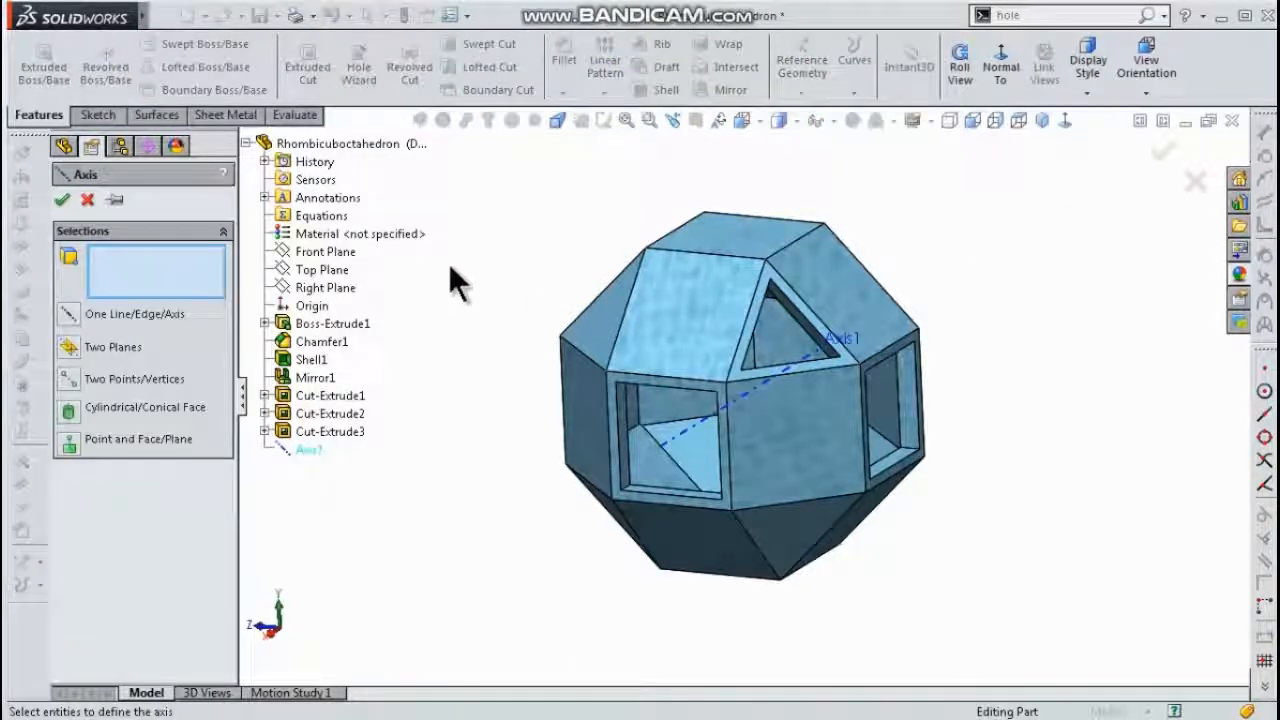
left_click(330, 270)
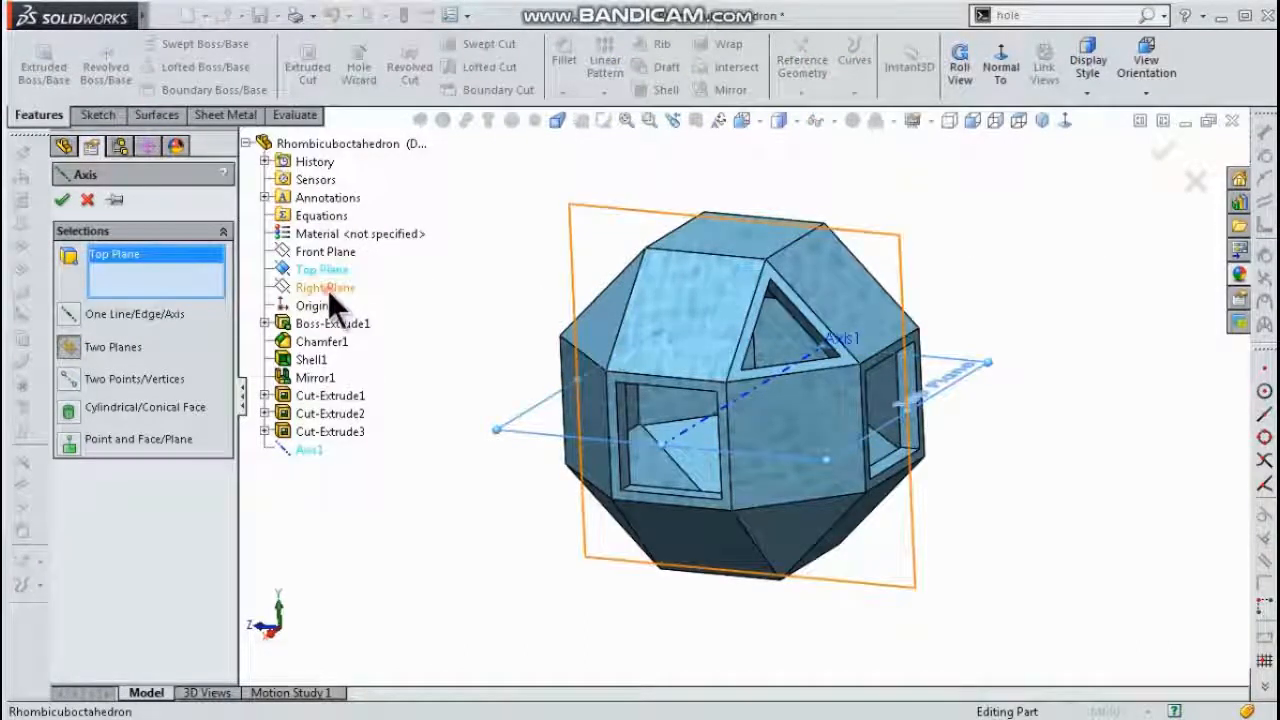
left_click(329, 289)
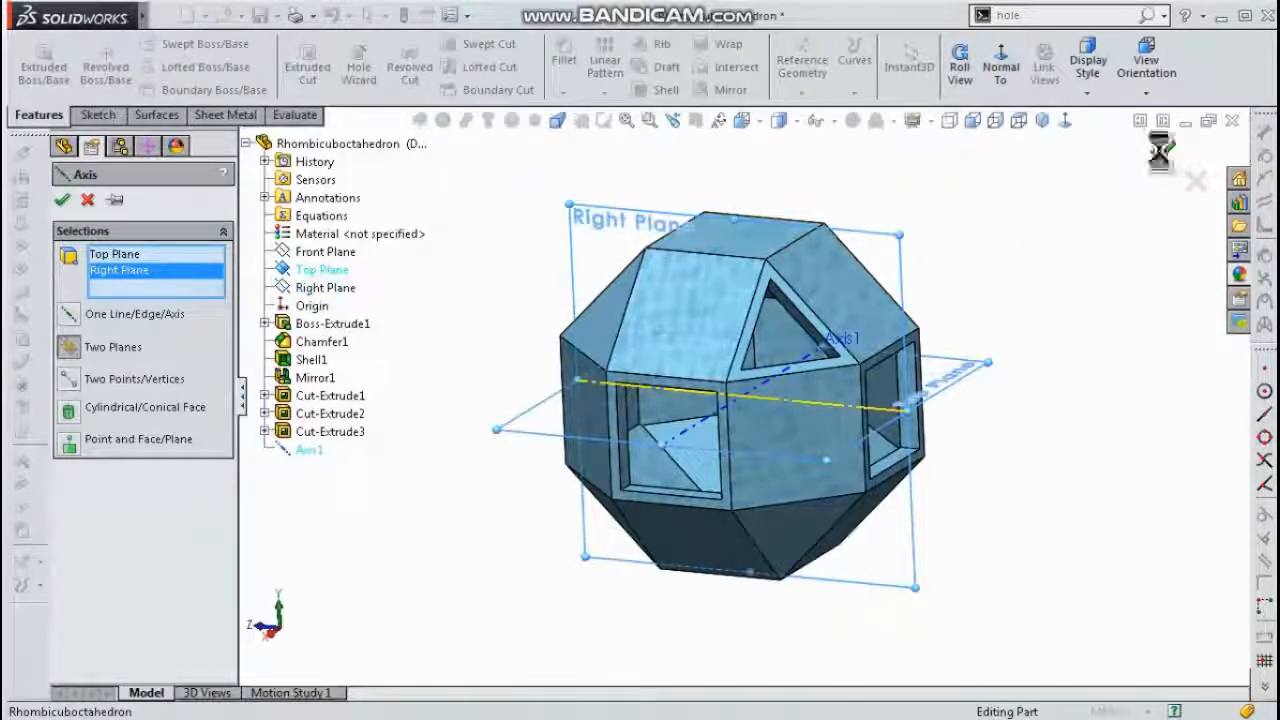
Create a vertical reference axis at the intersection of the Front Plane and Right Plane
left_click(804, 93)
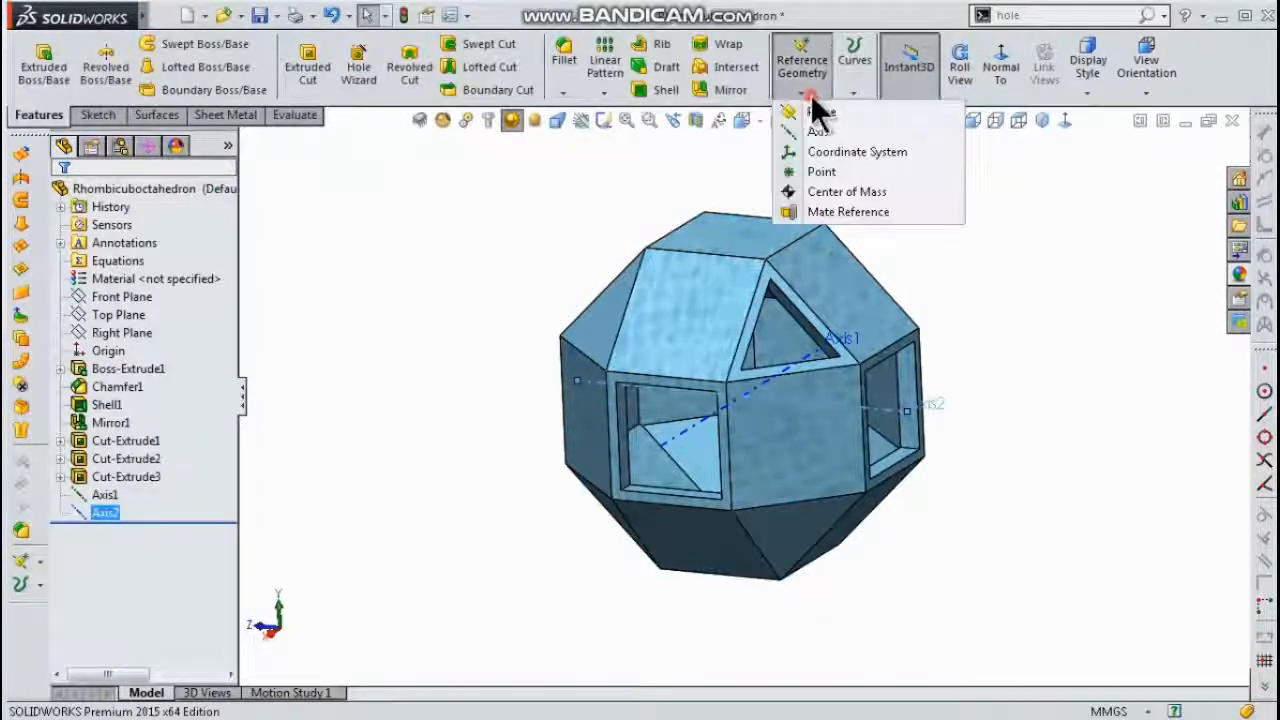
left_click(826, 130)
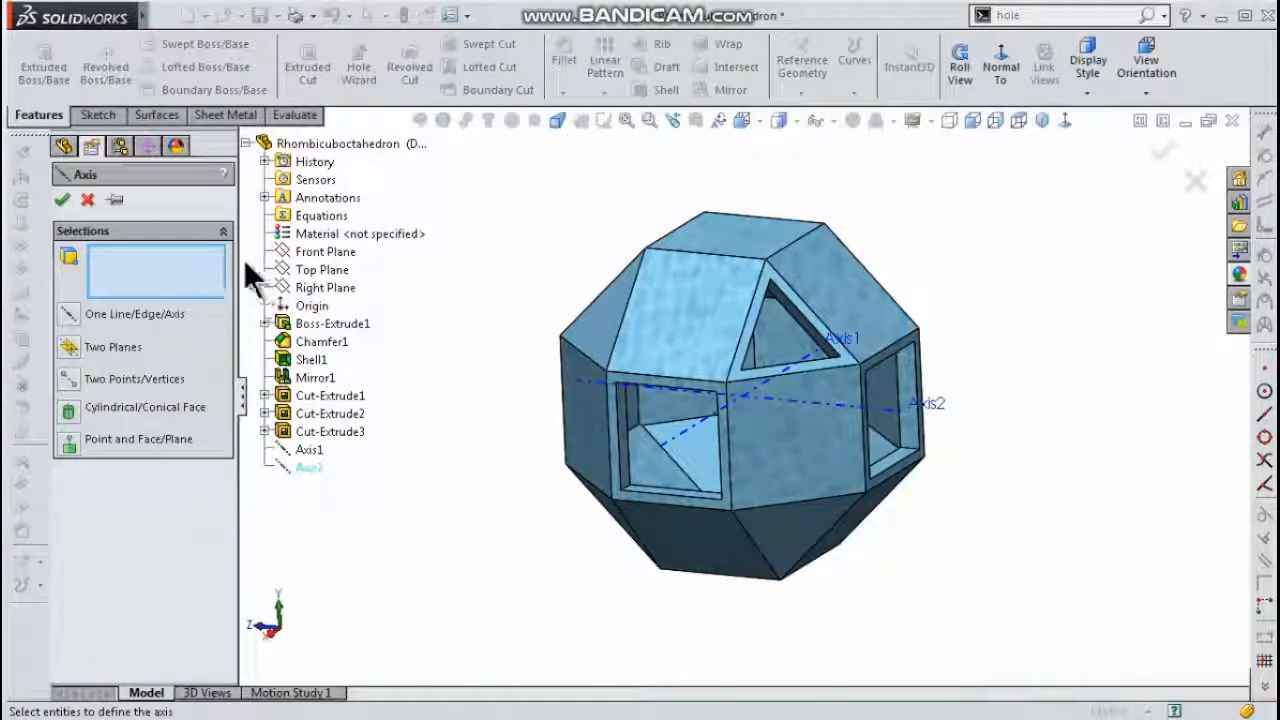
left_click(329, 251)
left_click(325, 288)
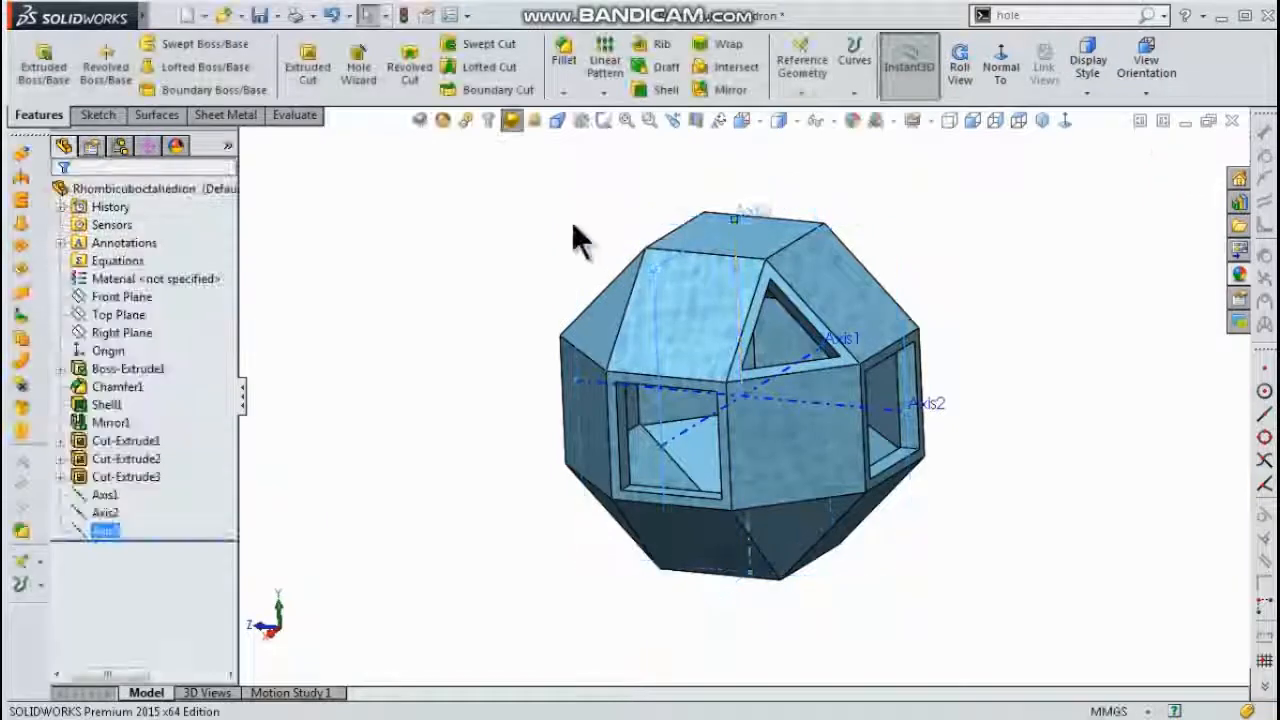
Circular-pattern the first square cut, Cut-Extrude1, around vertical Axis3 with 8 equally spaced instances over 360 degrees
middle_click_drag(582, 213, 560, 248)
scroll(805, 400, "down", 5)
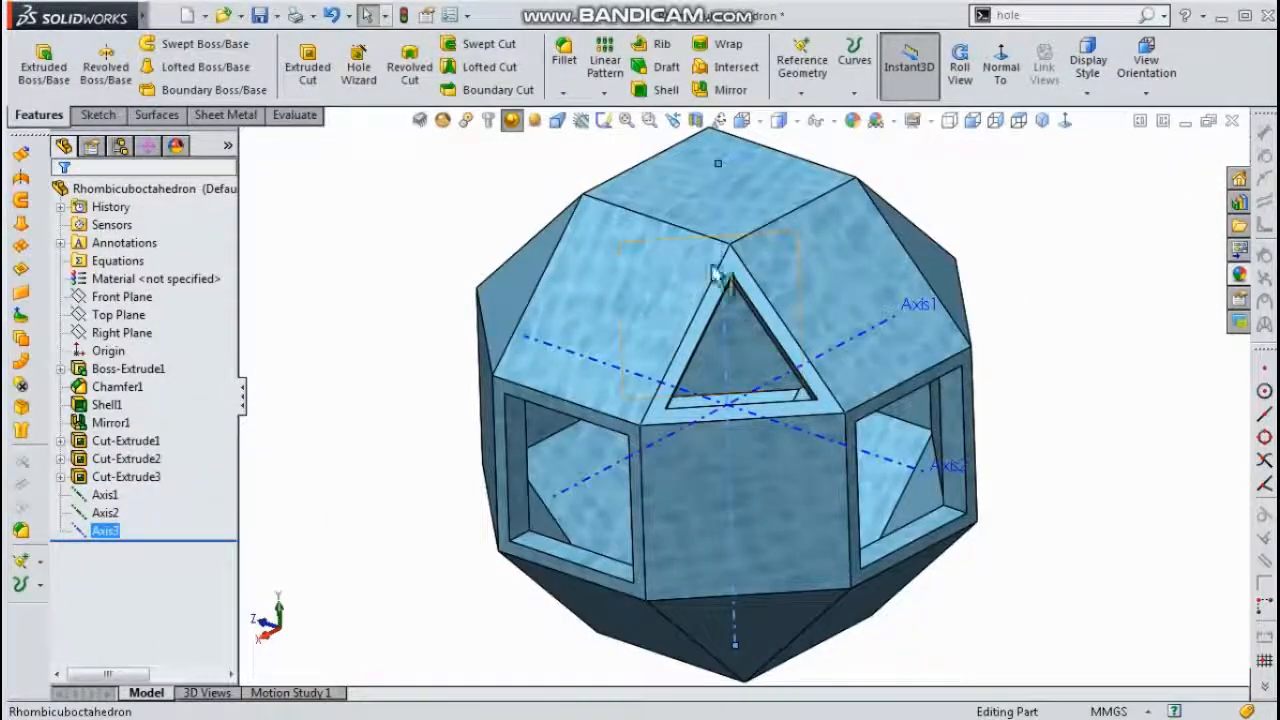
left_click(604, 93)
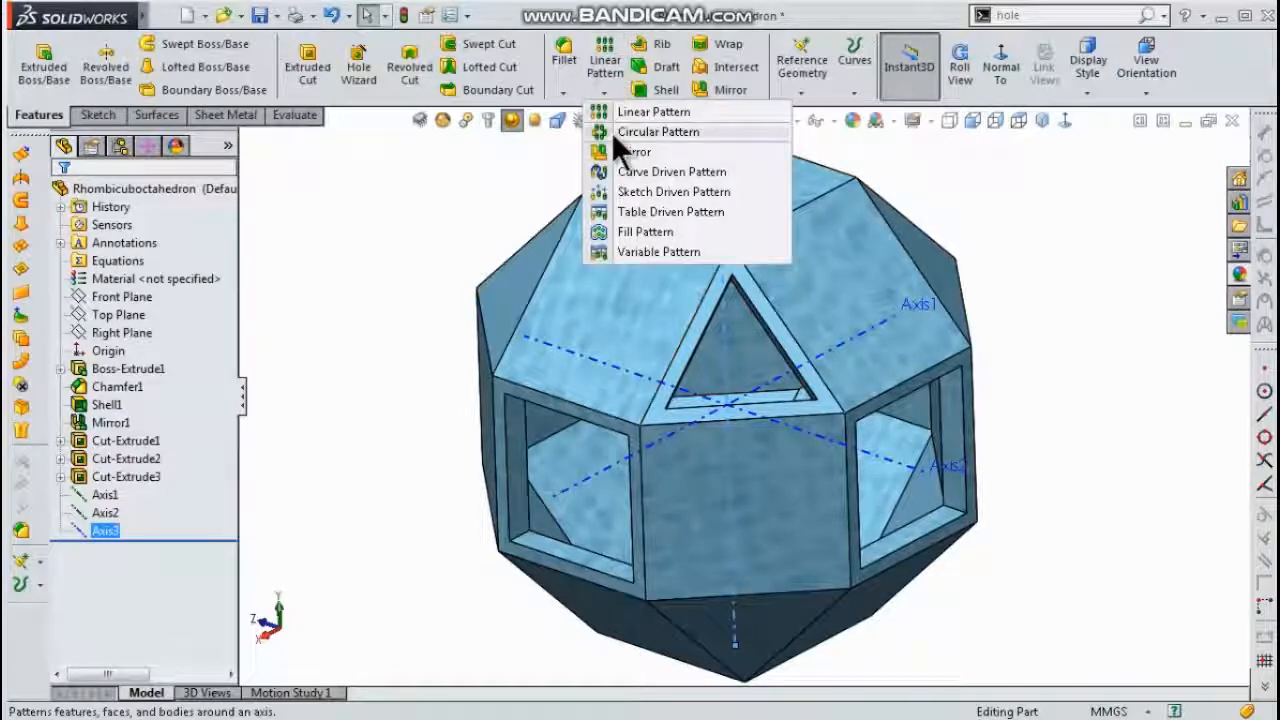
left_click(612, 130)
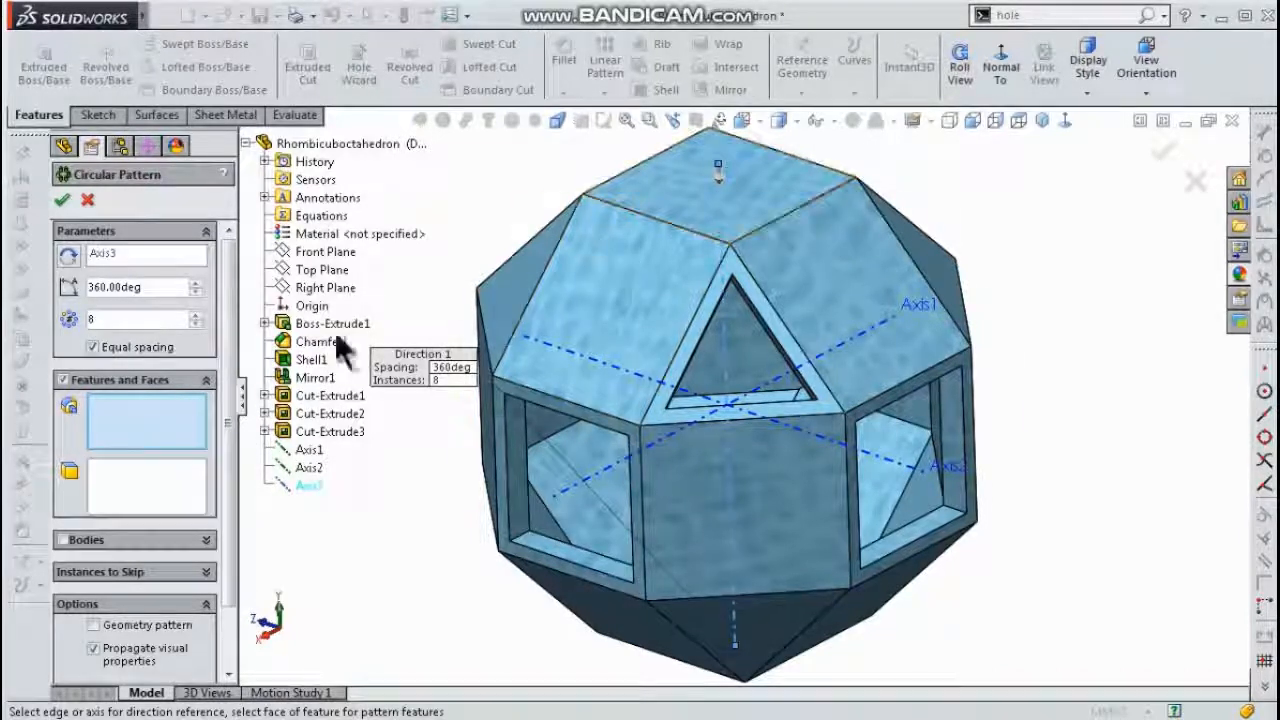
left_click(178, 424)
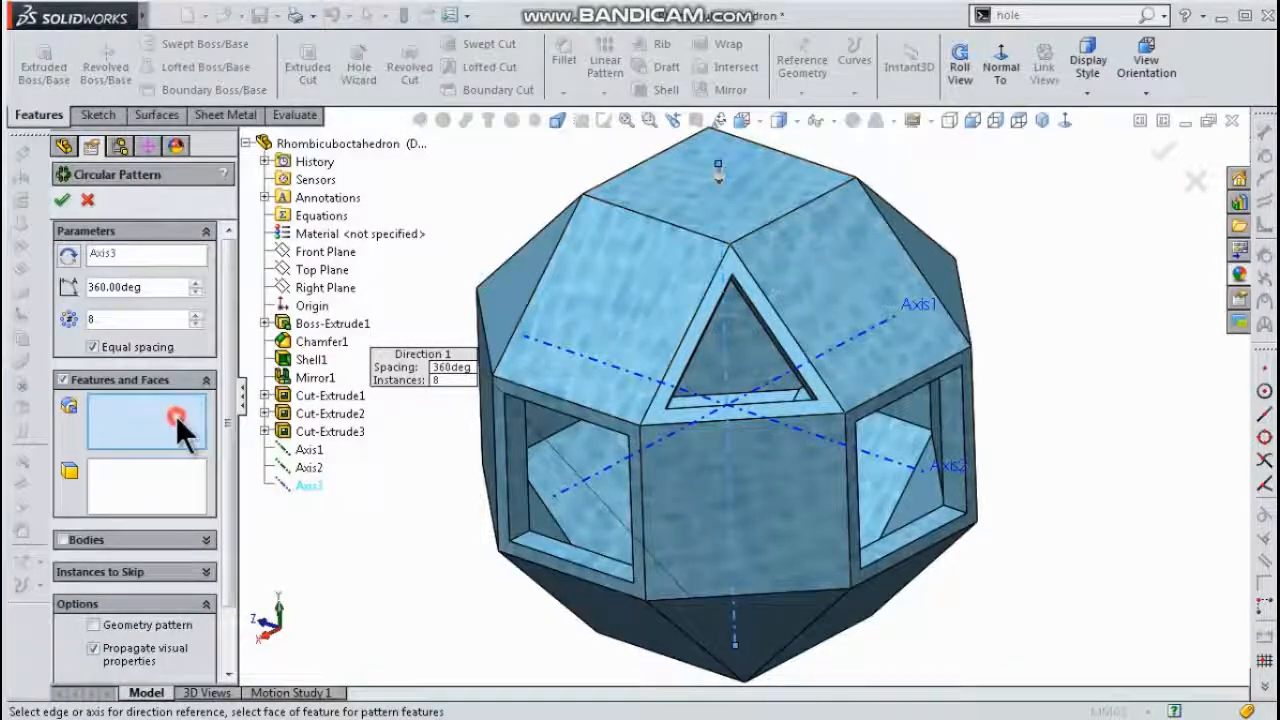
left_click(958, 420)
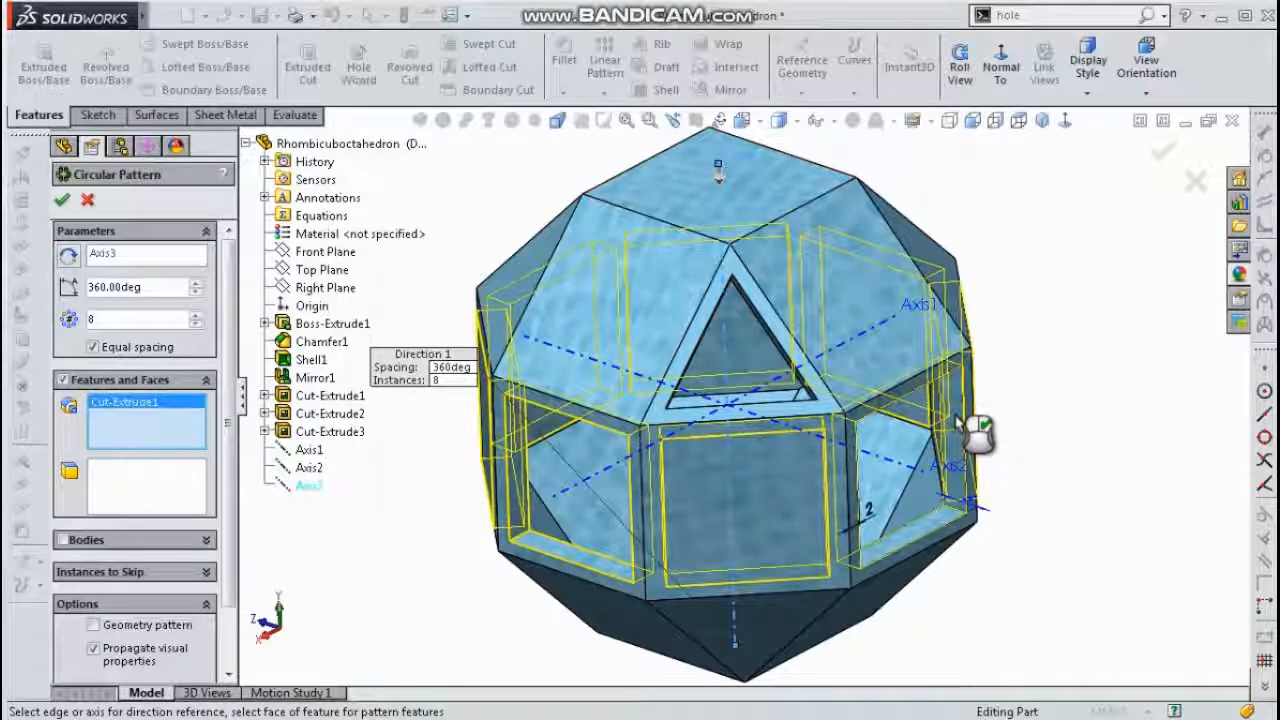
right_click(965, 421)
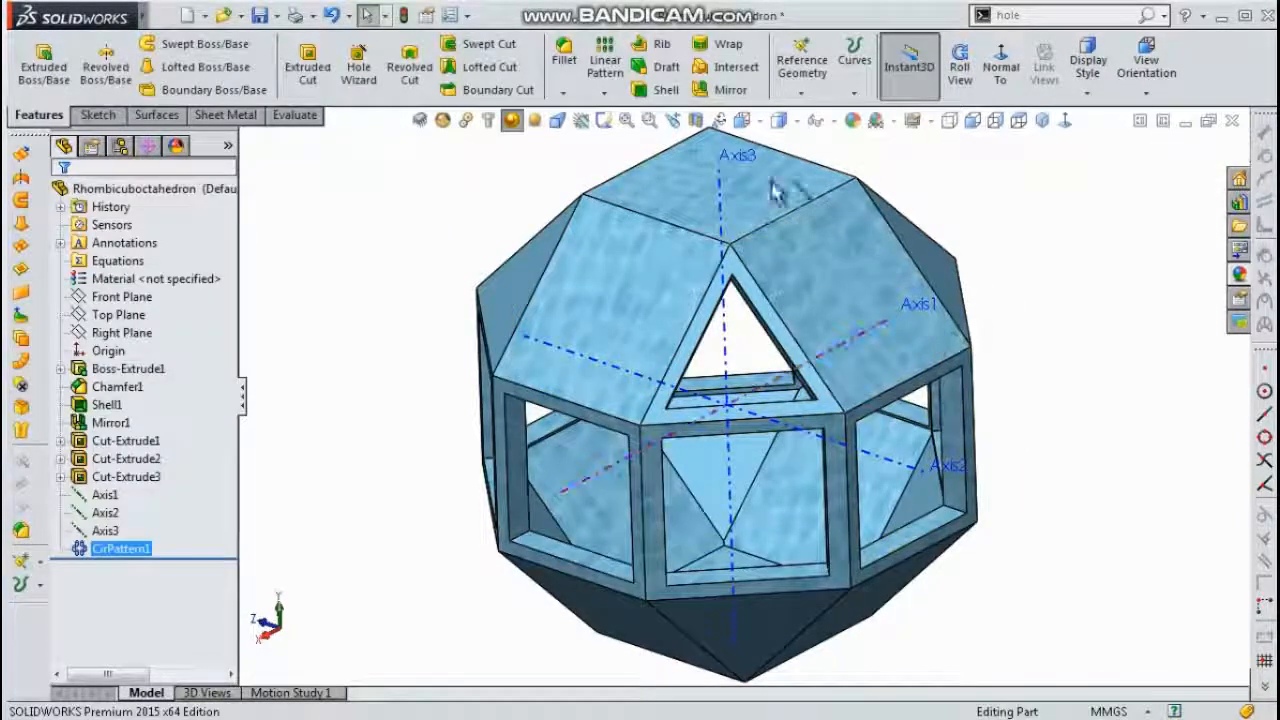
Circular-pattern the second square cut, Cut-Extrude2, around Axis2 with 8 equally spaced instances over 360 degrees
left_click(604, 93)
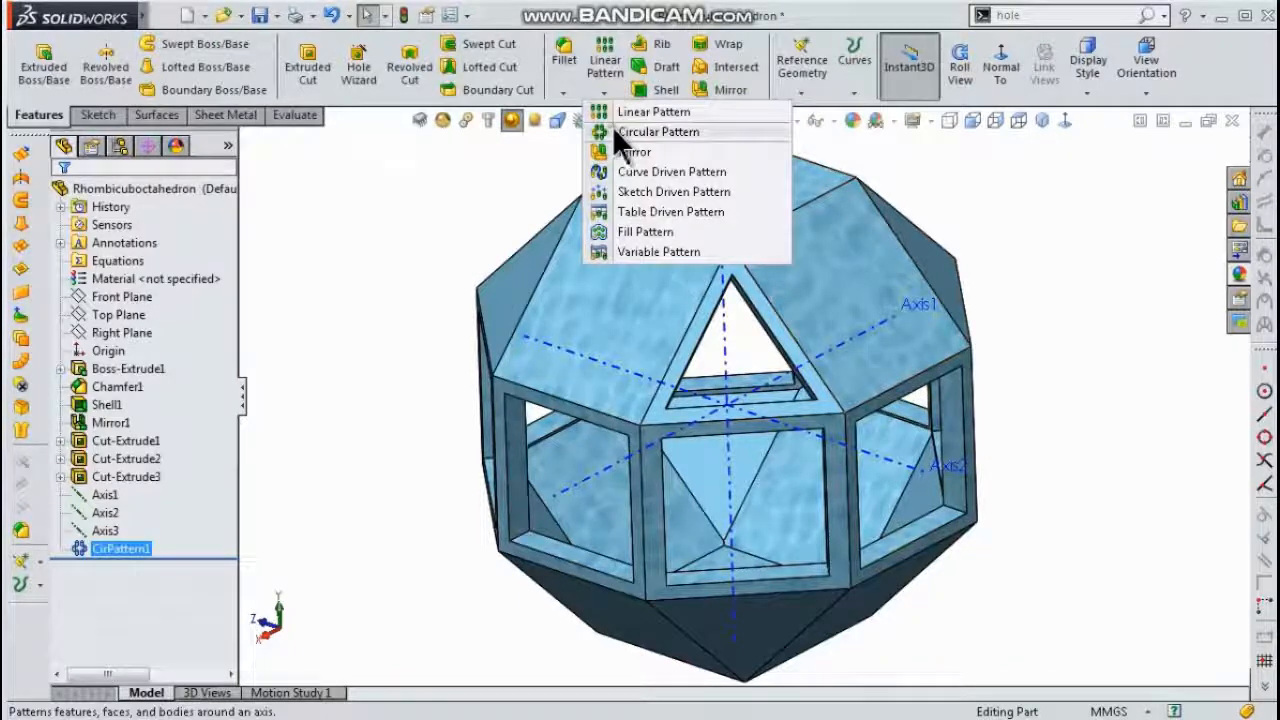
left_click(630, 131)
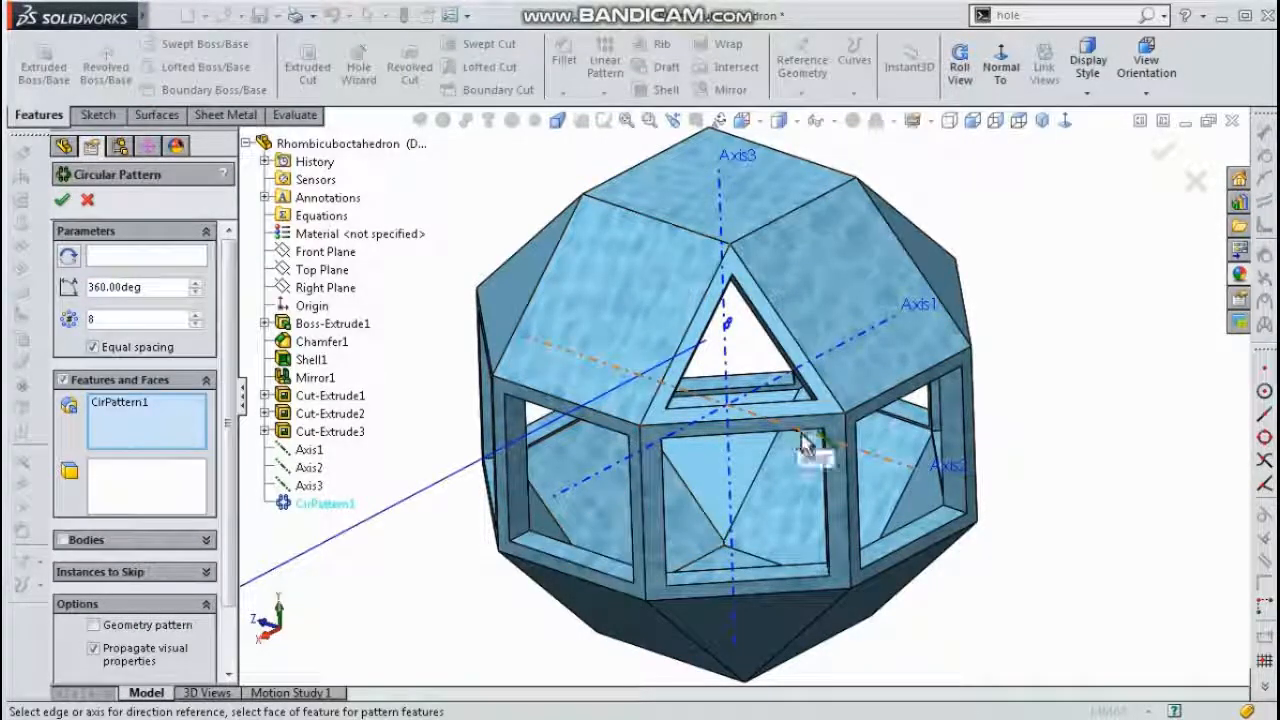
left_click(908, 478)
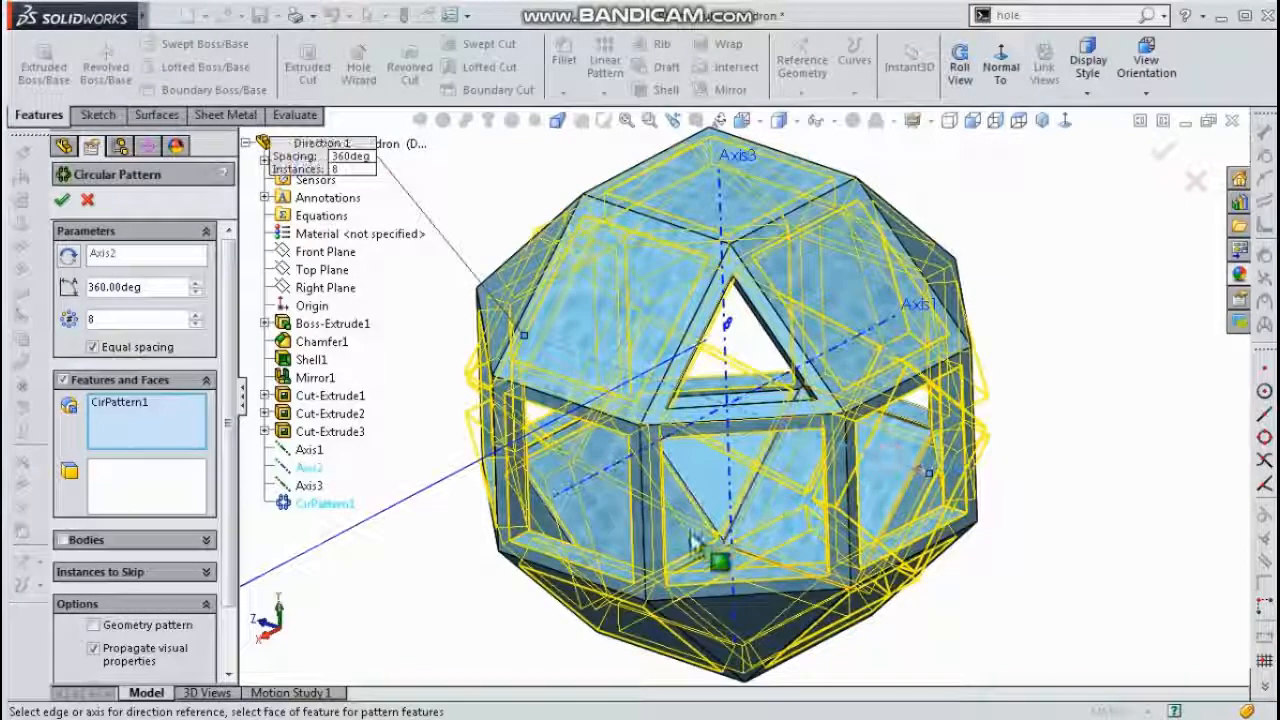
right_click(166, 438)
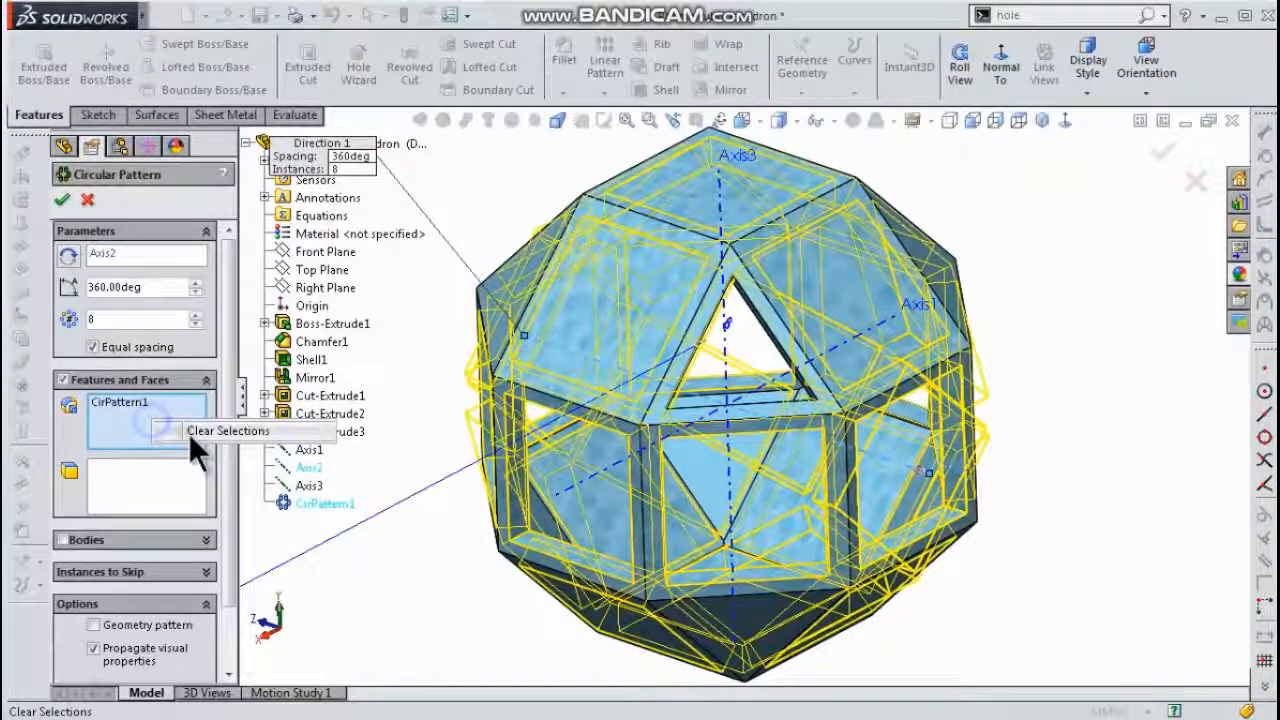
left_click(190, 432)
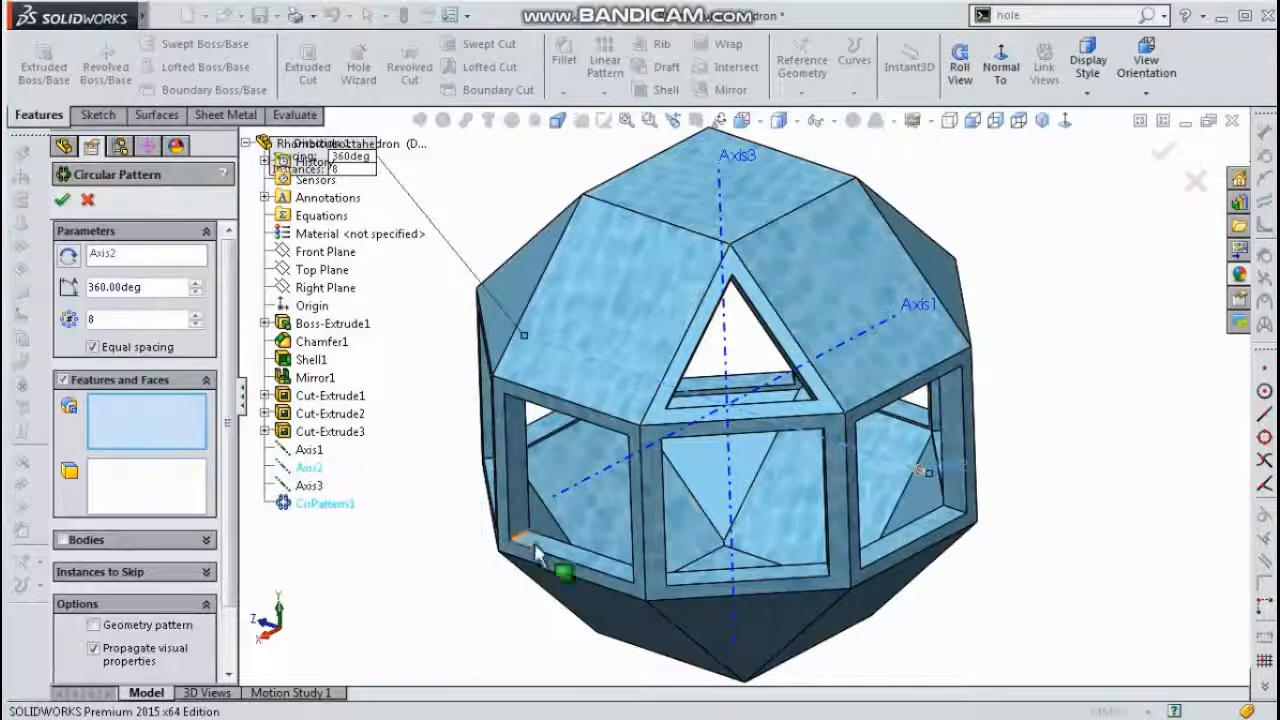
left_click(564, 556)
key("Return")
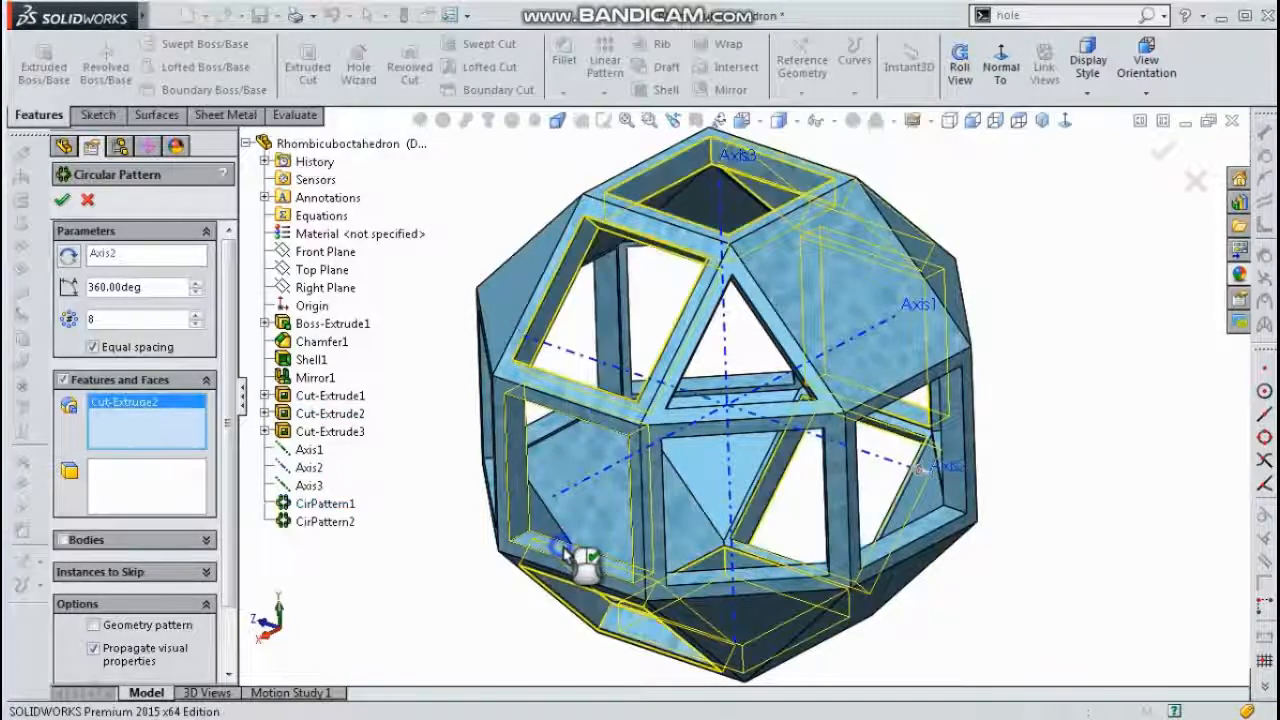
Circular-pattern the square cut, Cut-Extrude1, around Axis1 with 8 equally spaced instances over 360 degrees
middle_click_drag(466, 556, 940, 620)
scroll(931, 601, "down", 4)
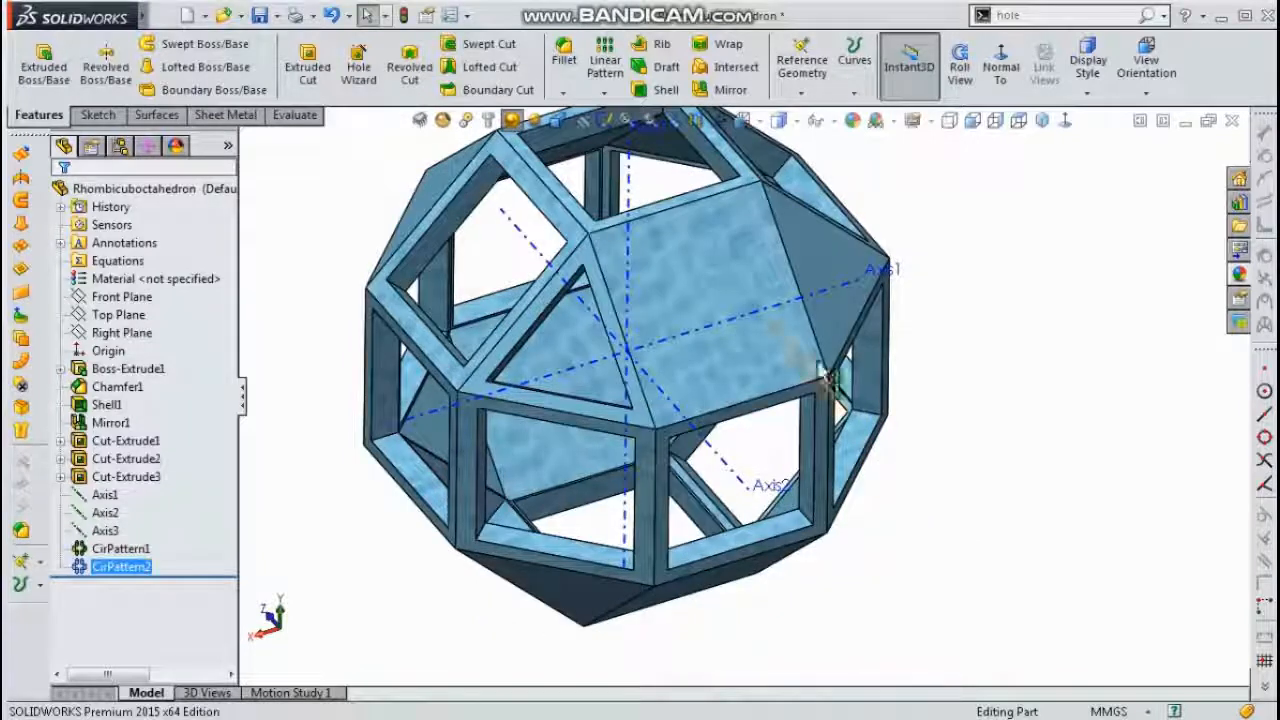
left_click(426, 426)
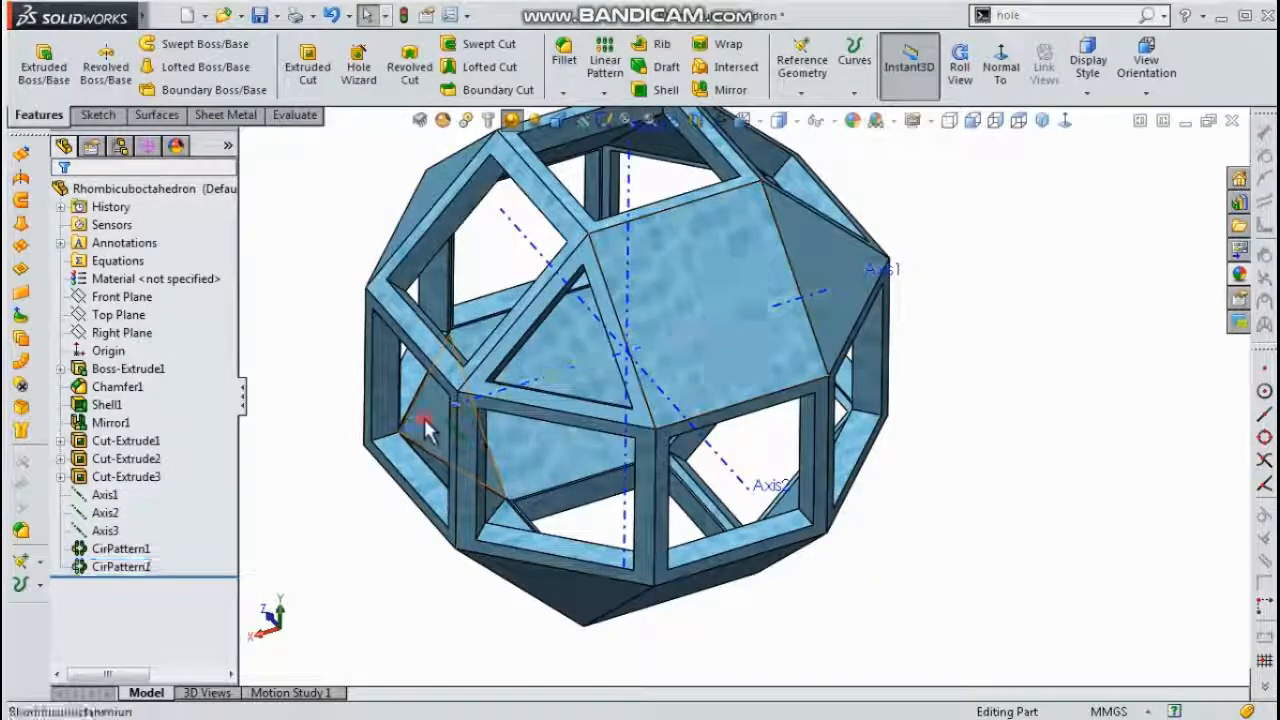
left_click(602, 92)
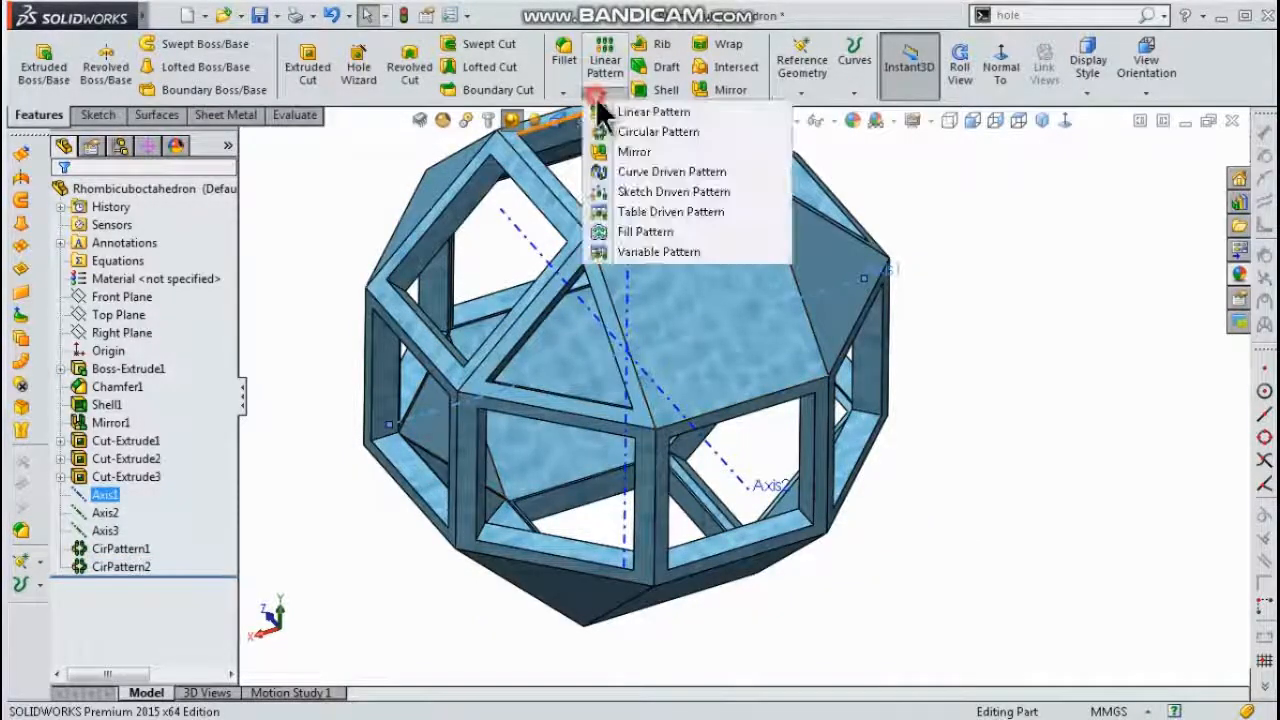
left_click(612, 132)
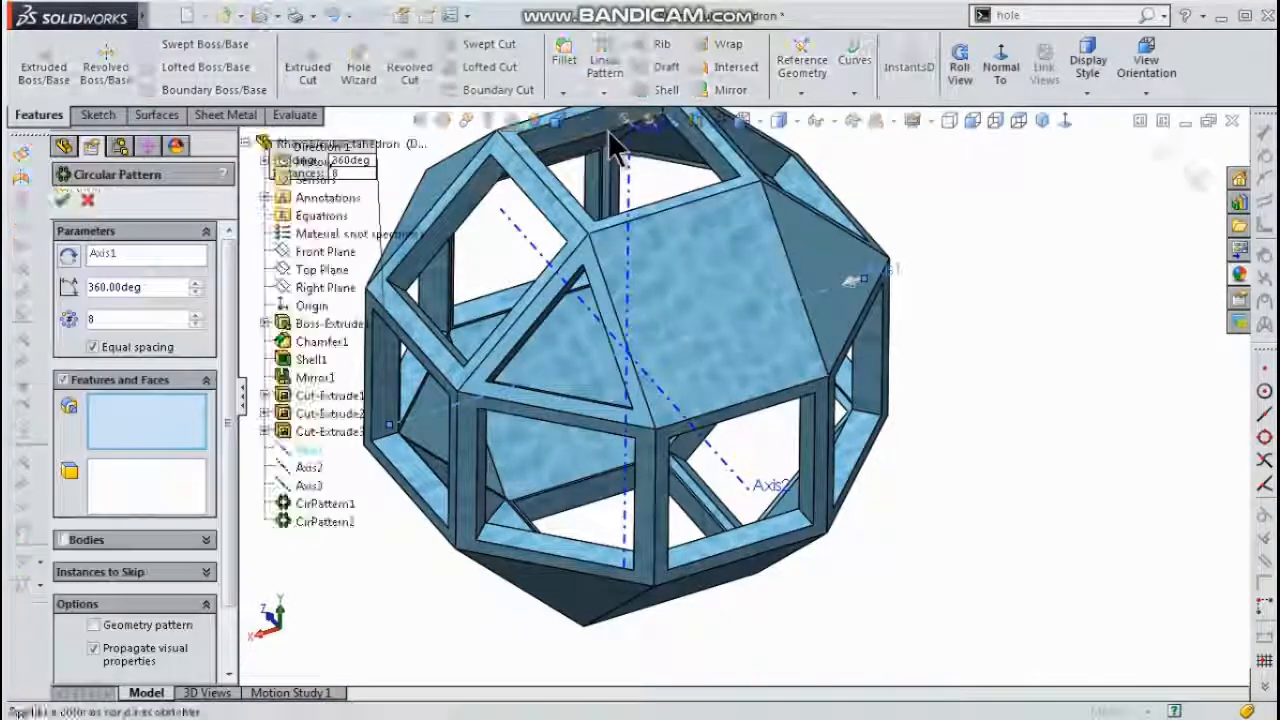
left_click(788, 534)
left_click(768, 532)
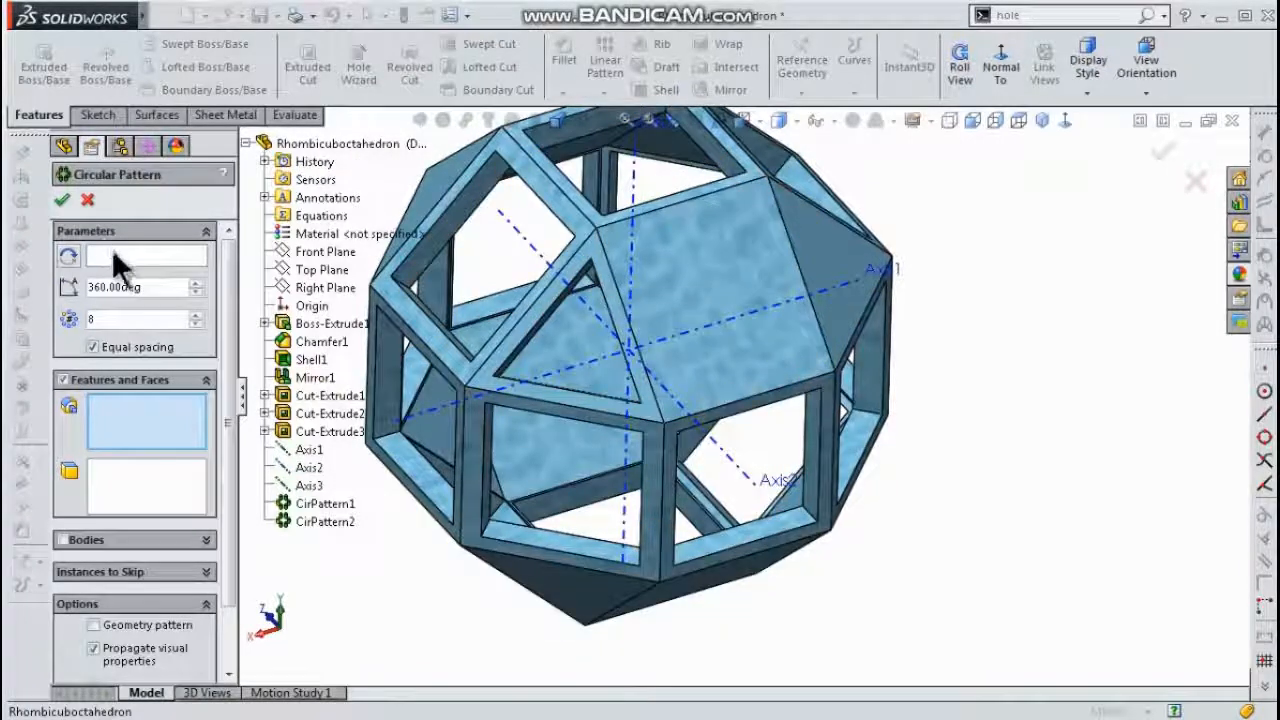
left_click(113, 253)
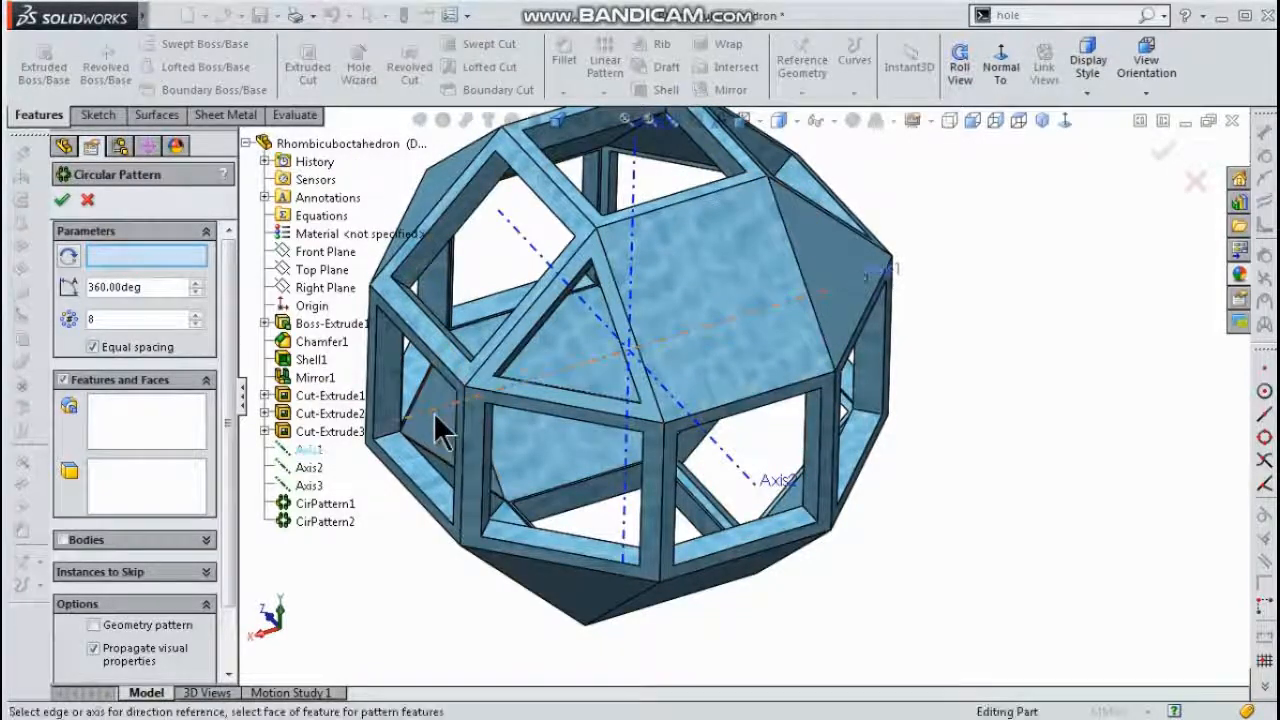
left_click(433, 411)
left_click(162, 418)
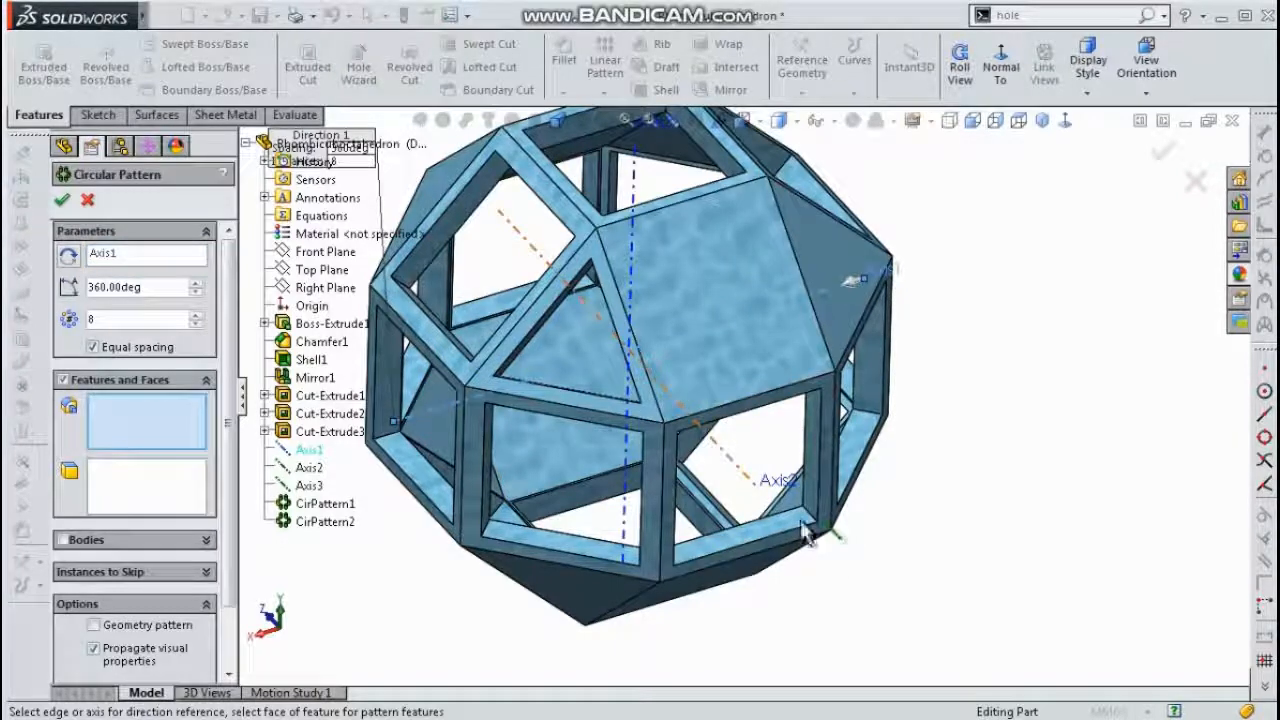
middle_click_drag(908, 576, 699, 524)
left_click(718, 550)
scroll(699, 524, "up", 4)
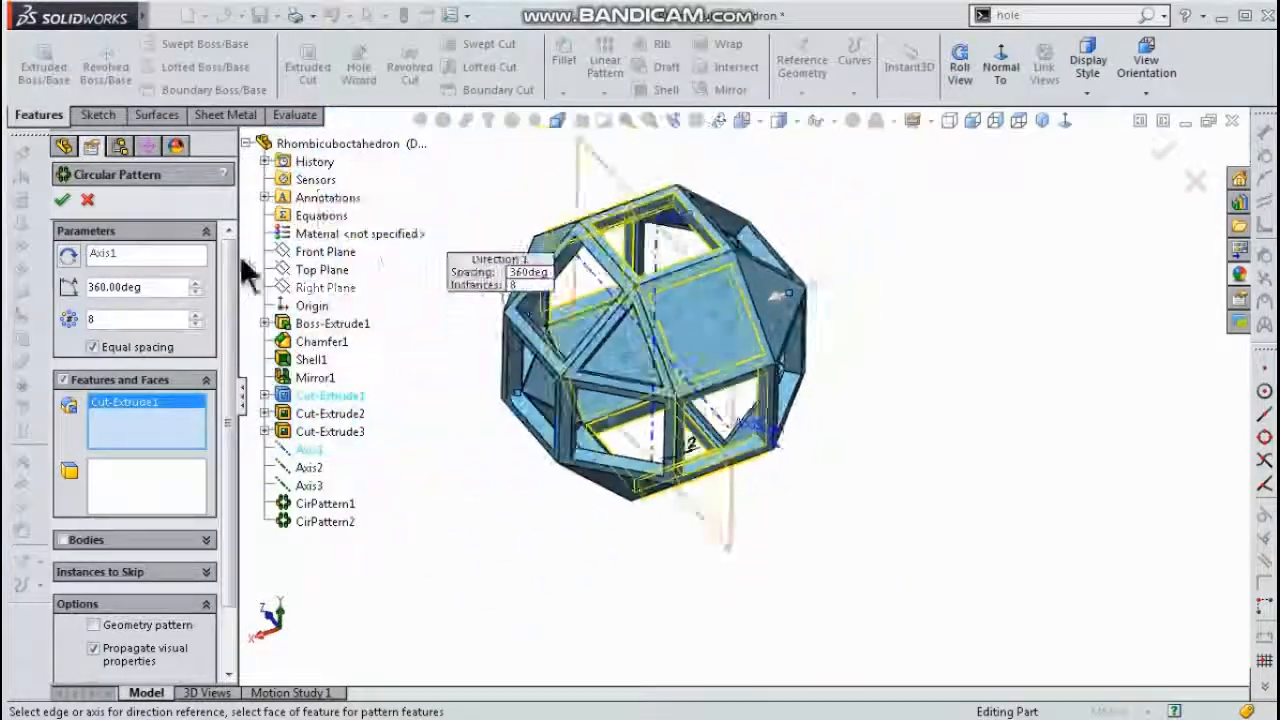
left_click(62, 200)
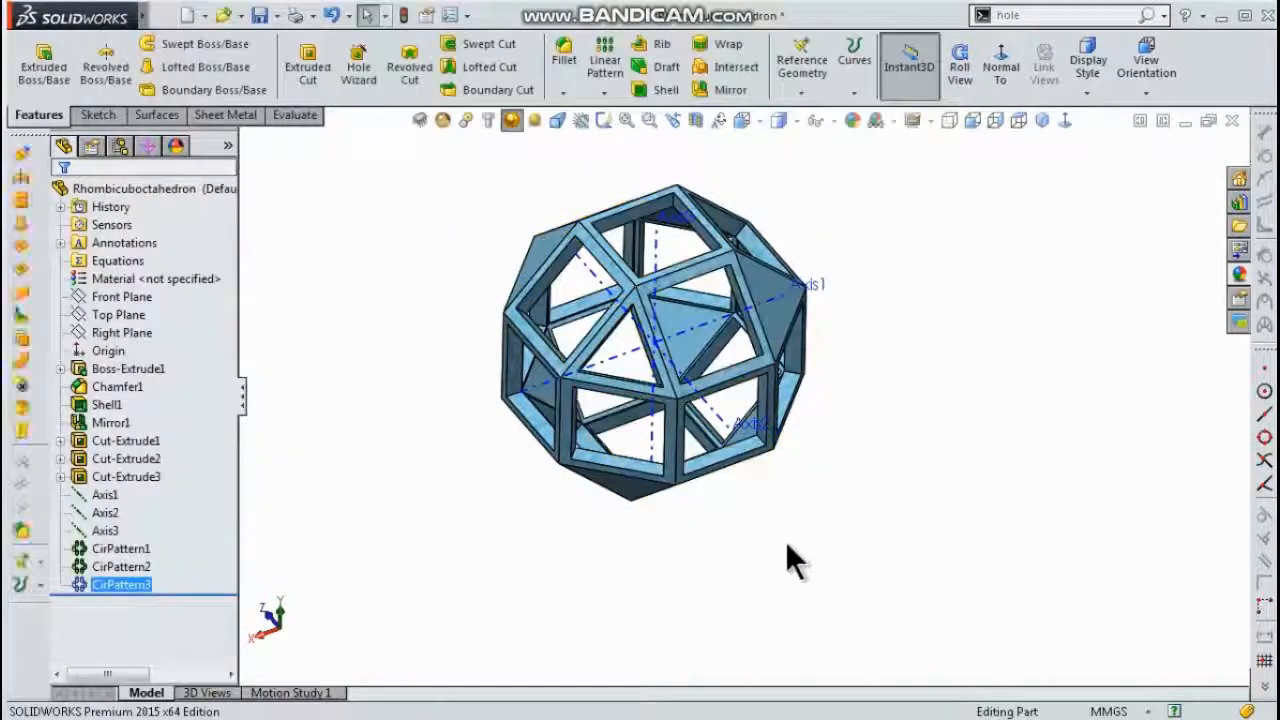
Set up another circular pattern with the vertical Axis3 as its rotation axis
middle_click_drag(786, 557, 592, 238)
left_click(564, 94)
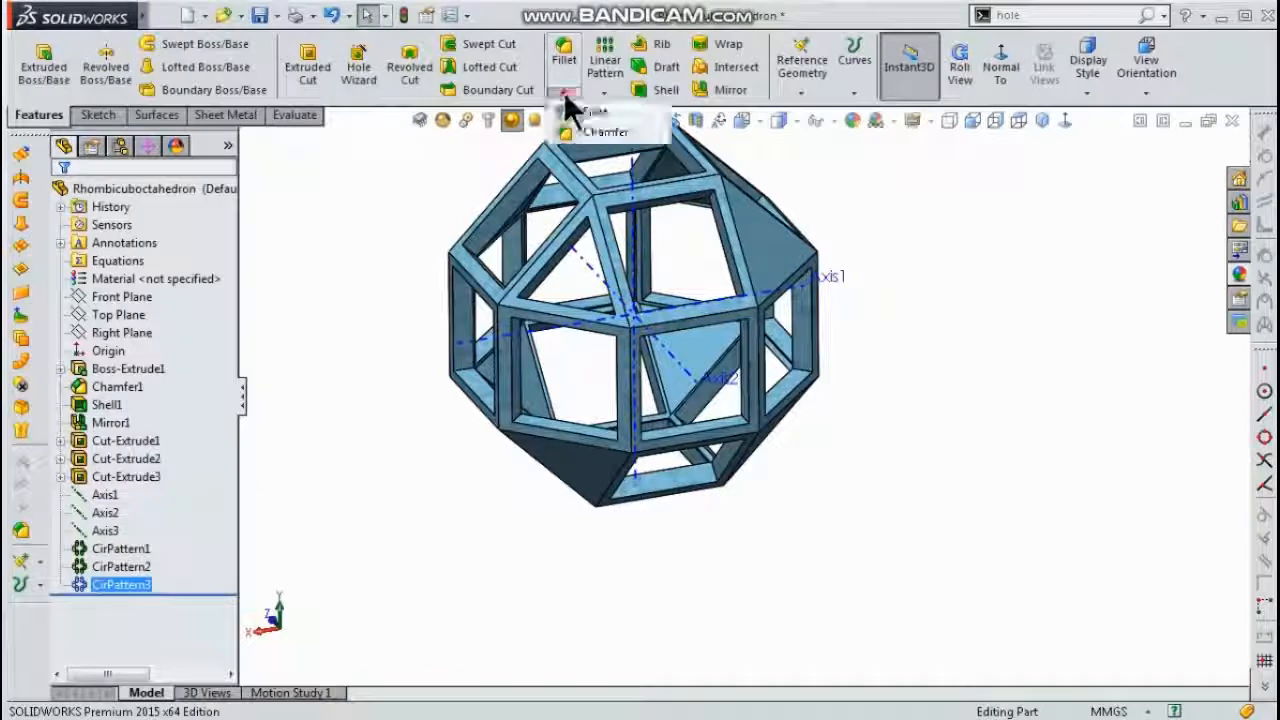
left_click(604, 93)
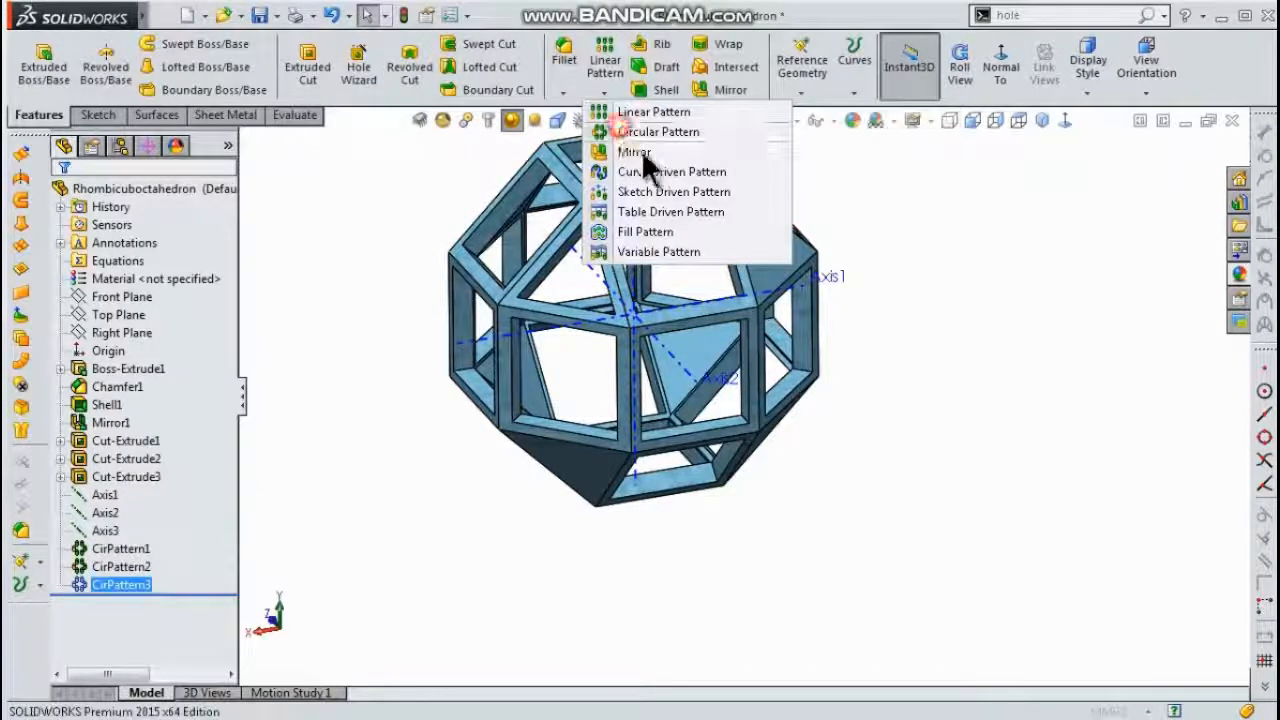
left_click(635, 132)
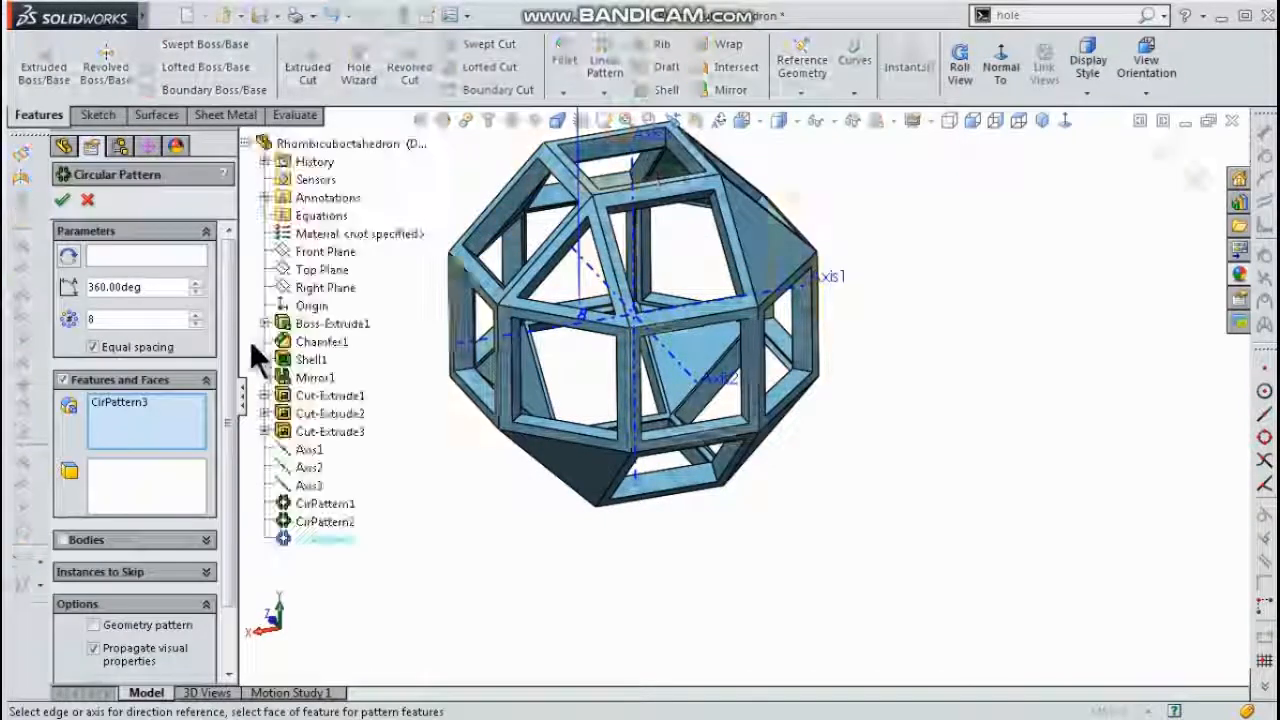
left_click(173, 254)
middle_click_drag(560, 330, 600, 280)
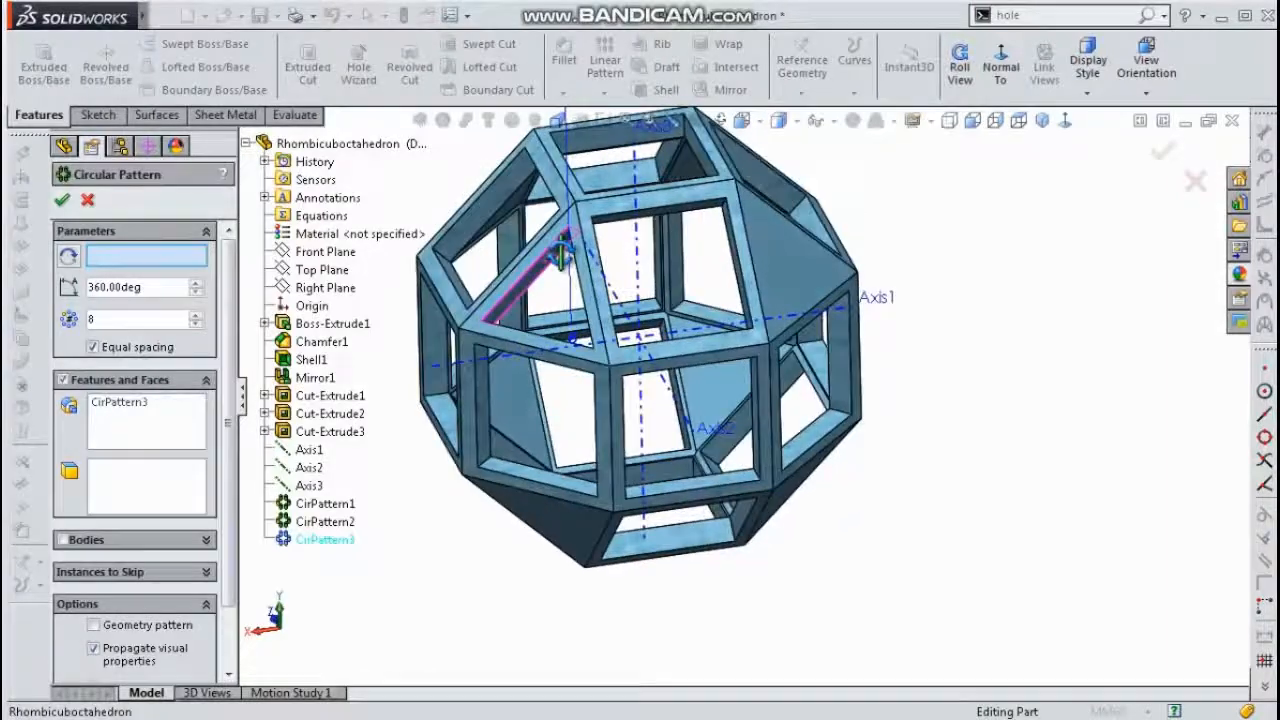
scroll(662, 282, "down", 3)
left_click(670, 272)
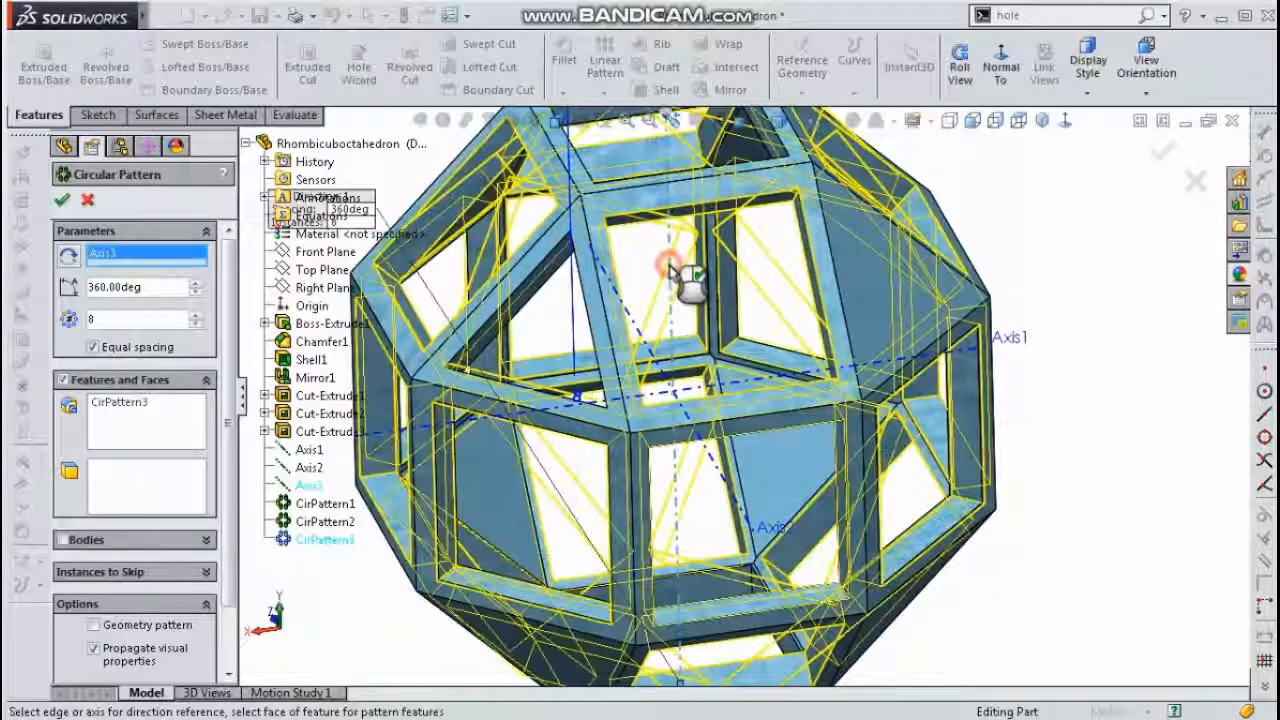
Replace the feature being patterned with the triangular cut, Cut-Extrude3, and complete the pattern with 4 equally spaced instances over 360 degrees
right_click(134, 419)
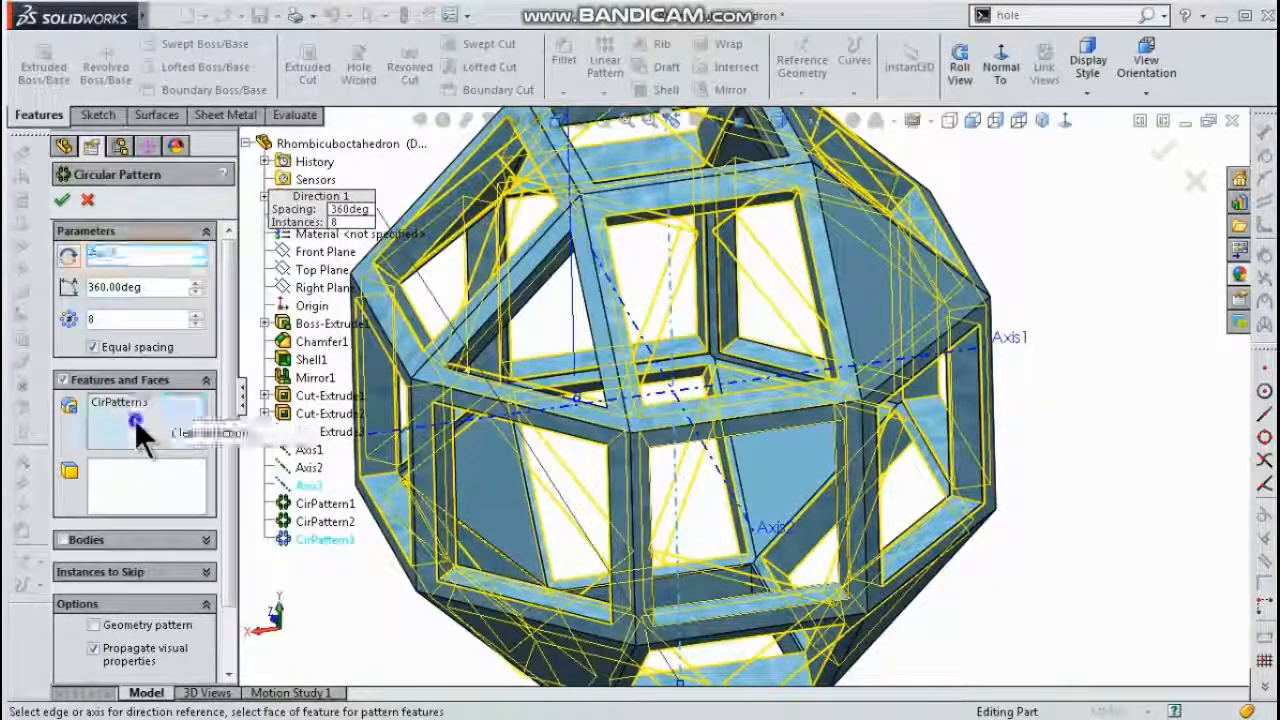
left_click(169, 430)
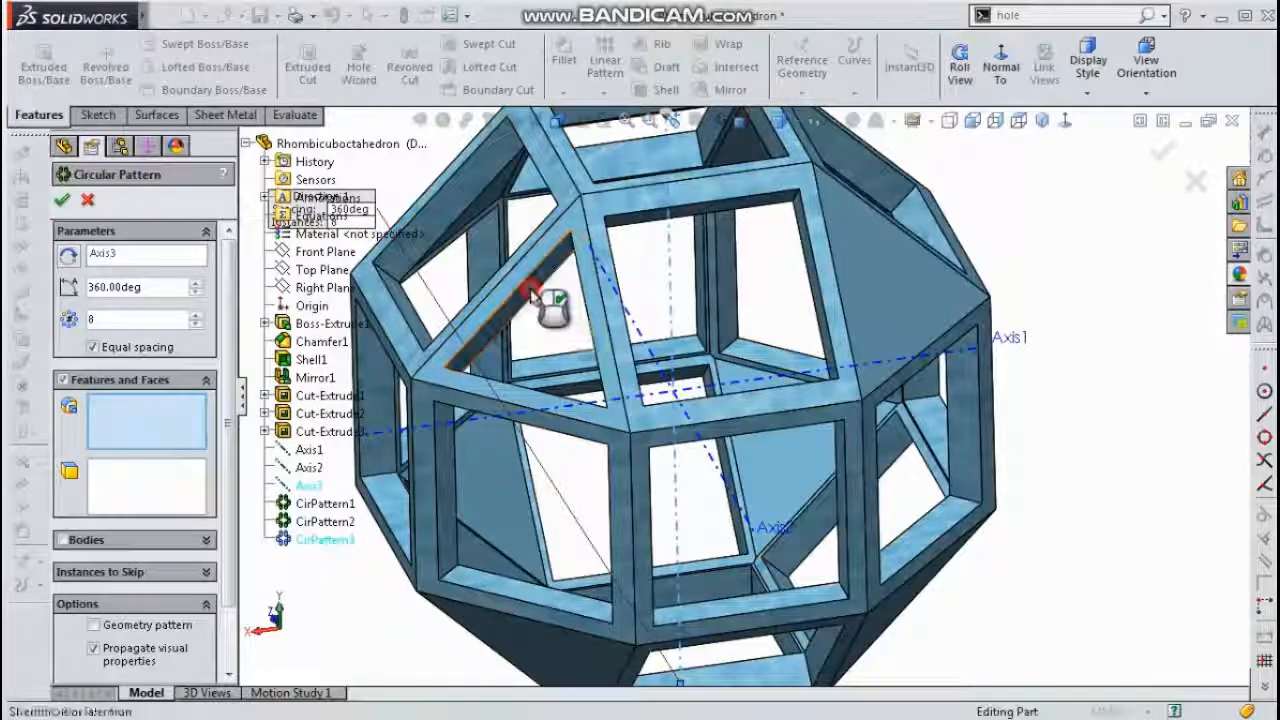
left_click(545, 295)
left_click(192, 321)
left_click(192, 321)
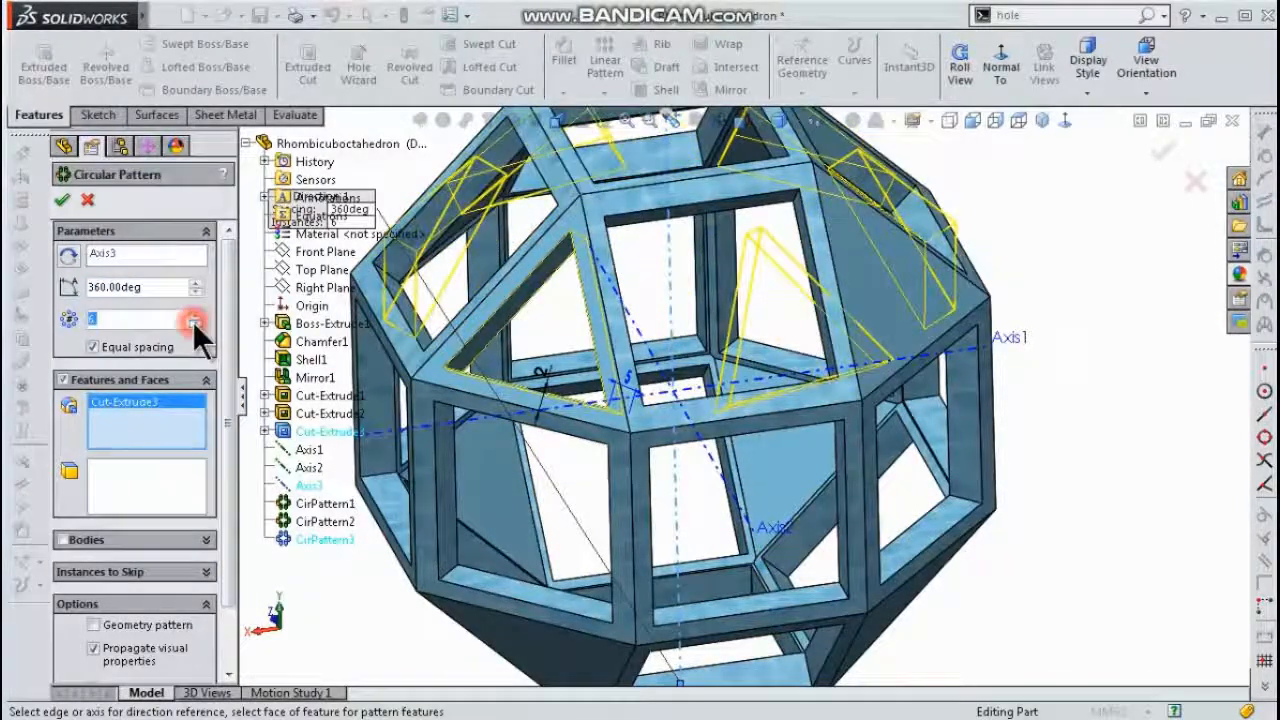
left_click(192, 321)
left_click(192, 321)
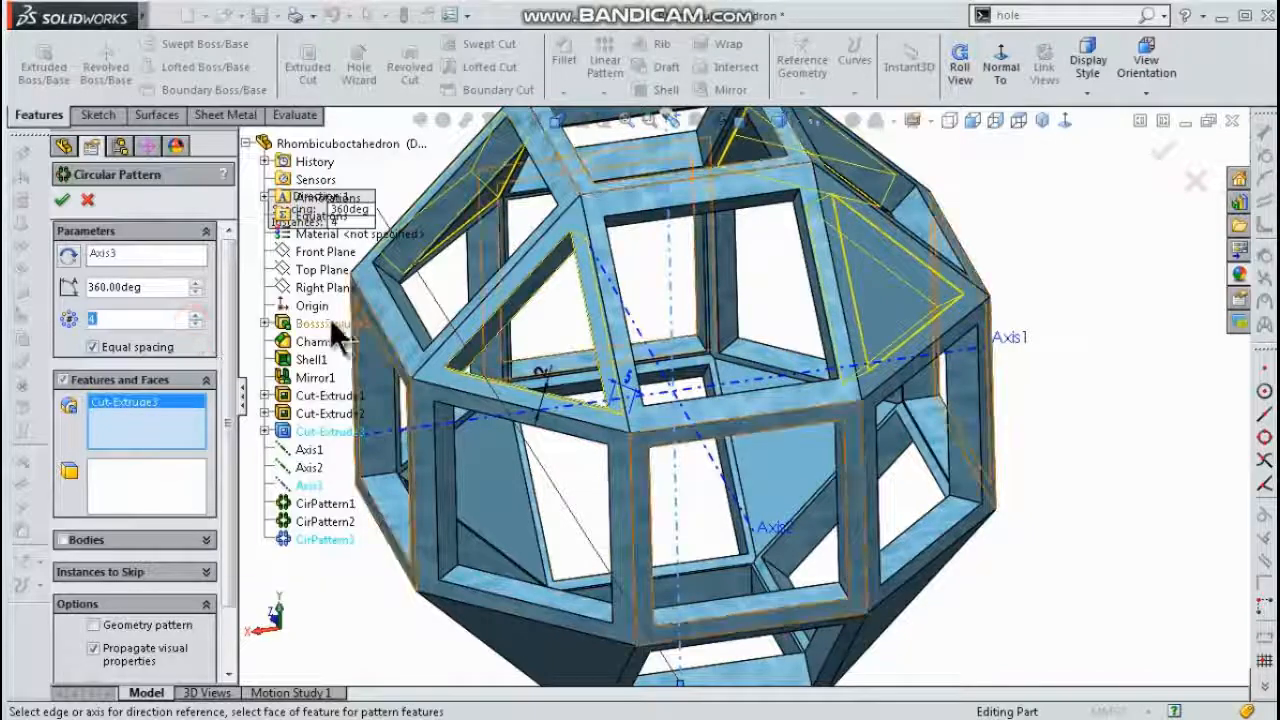
scroll(442, 296, "up", 3)
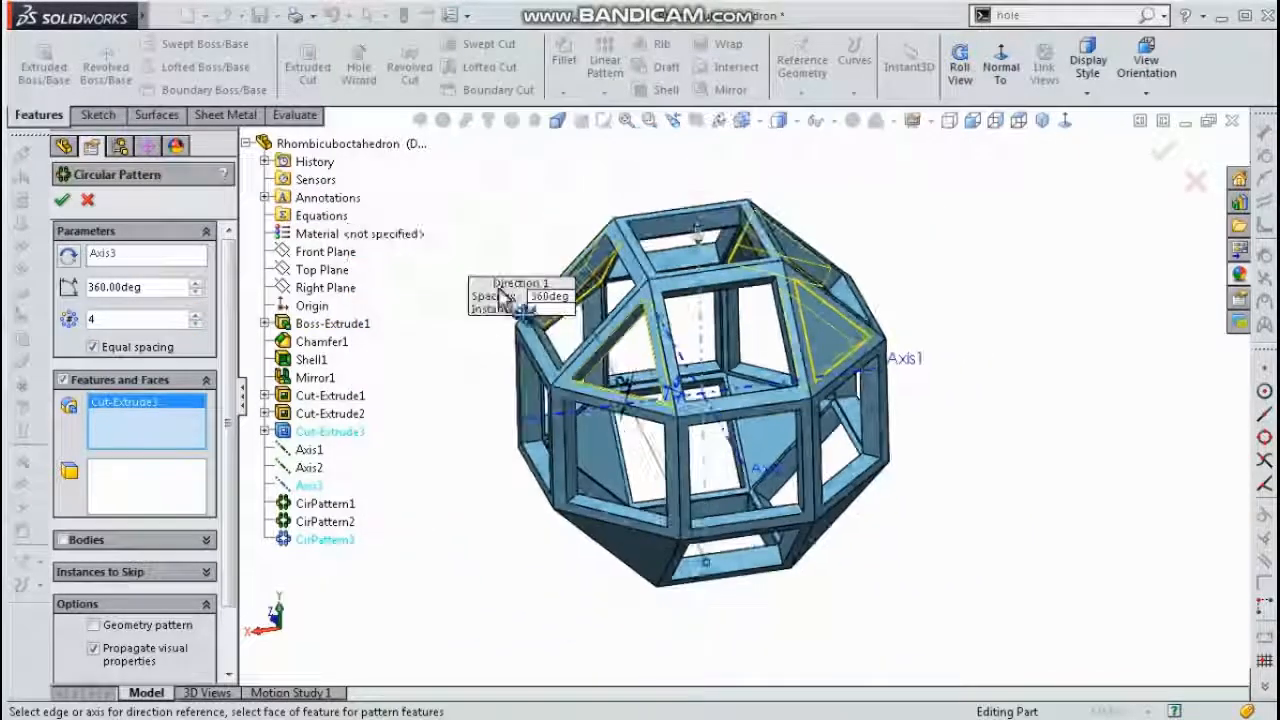
middle_click_drag(514, 218, 536, 242)
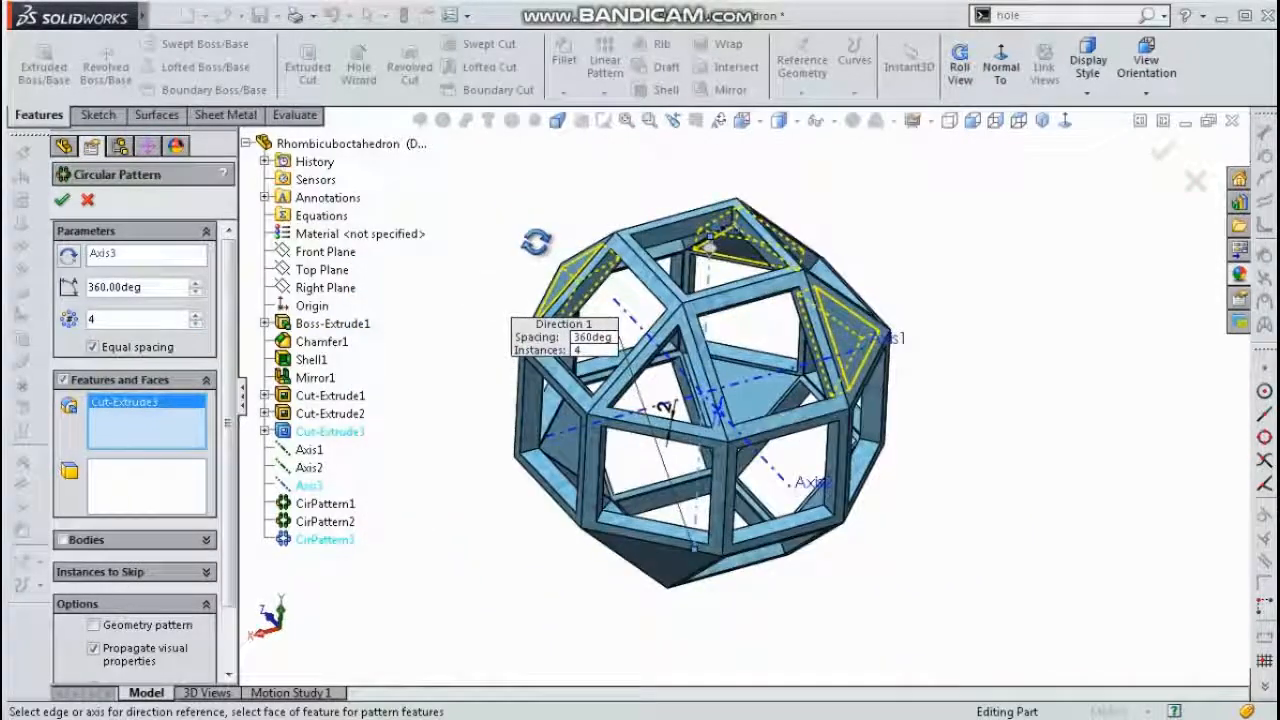
left_click(62, 201)
Mirror the patterned triangular cuts, CirPattern4, about the Top Plane to open the lower triangular faces
middle_click_drag(510, 393, 512, 345)
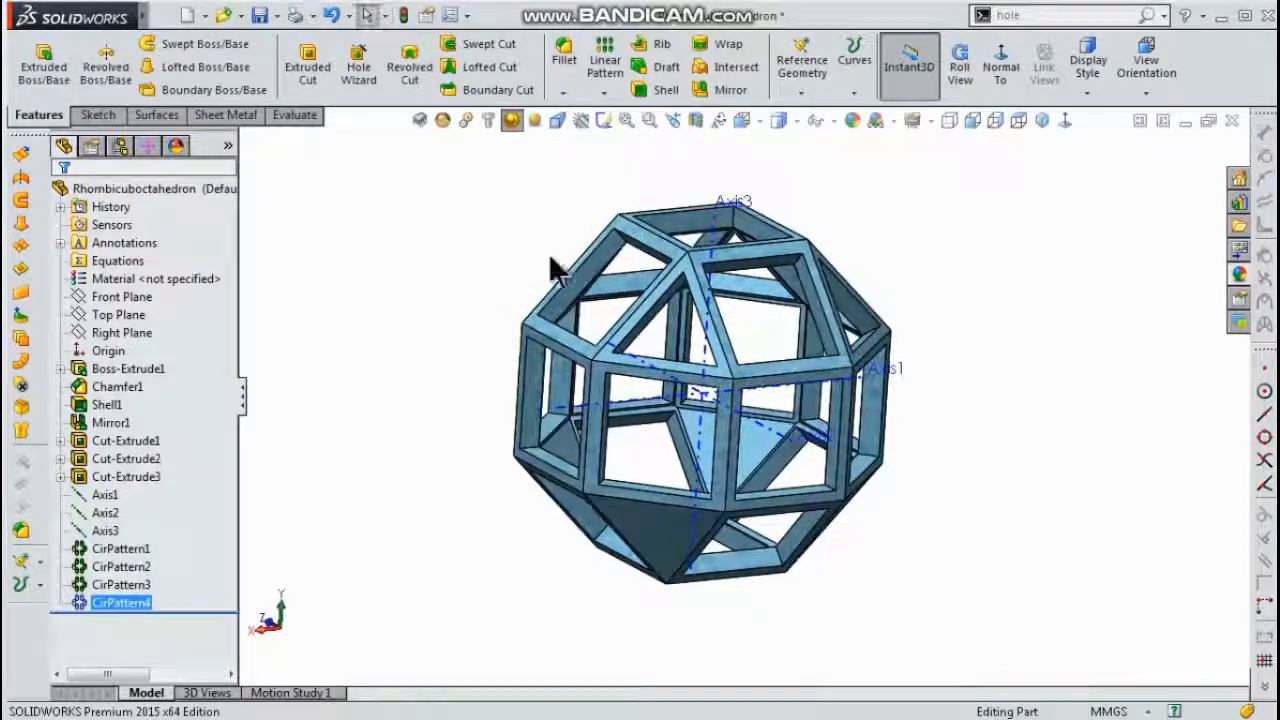
left_click(564, 94)
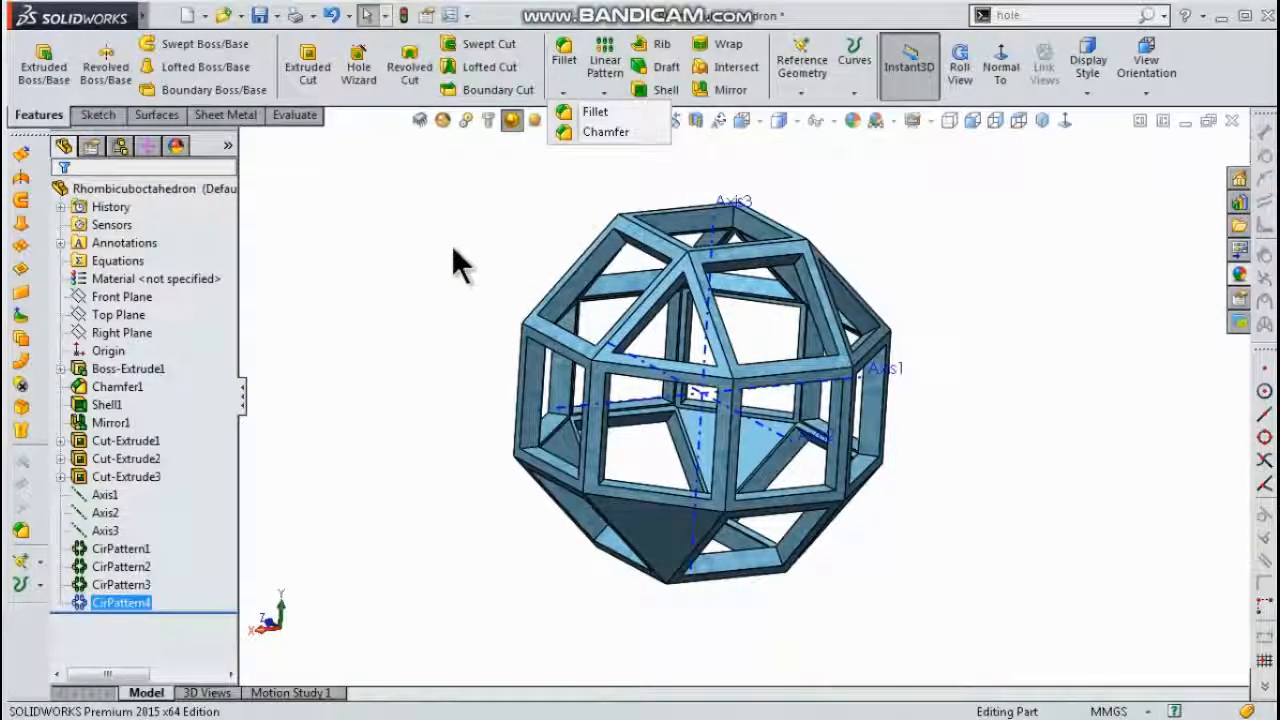
left_click(604, 92)
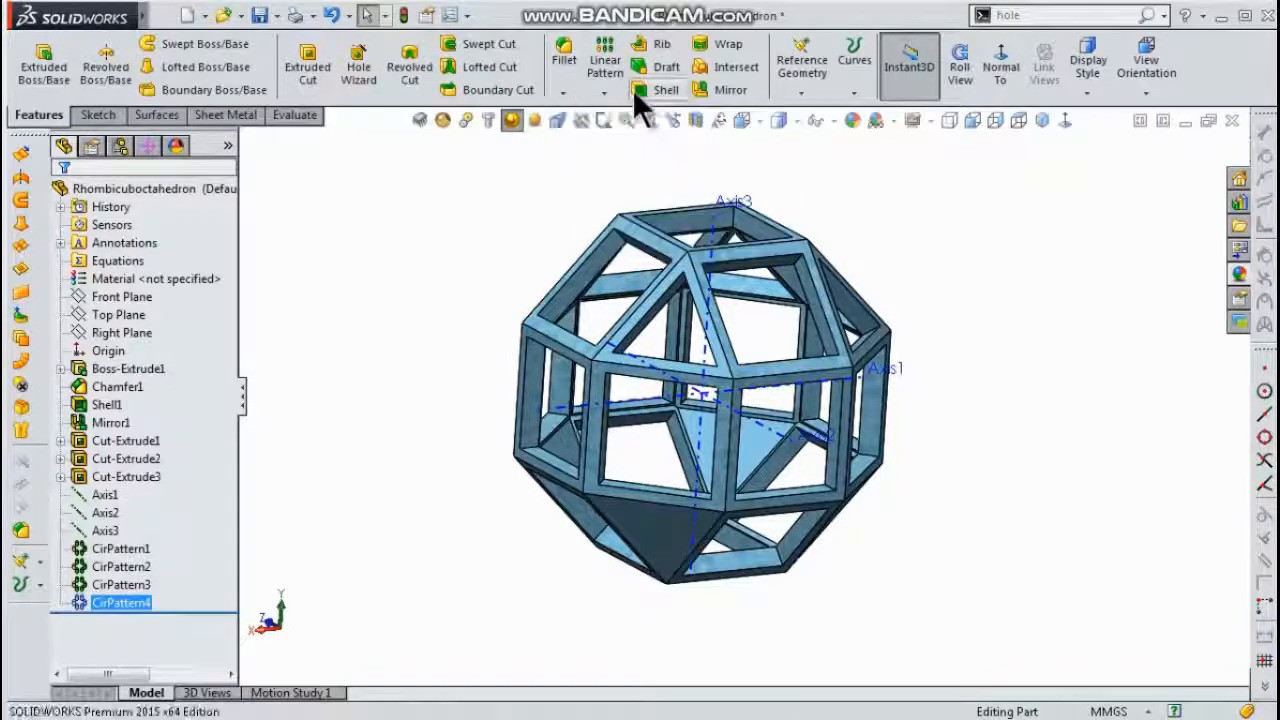
left_click(634, 151)
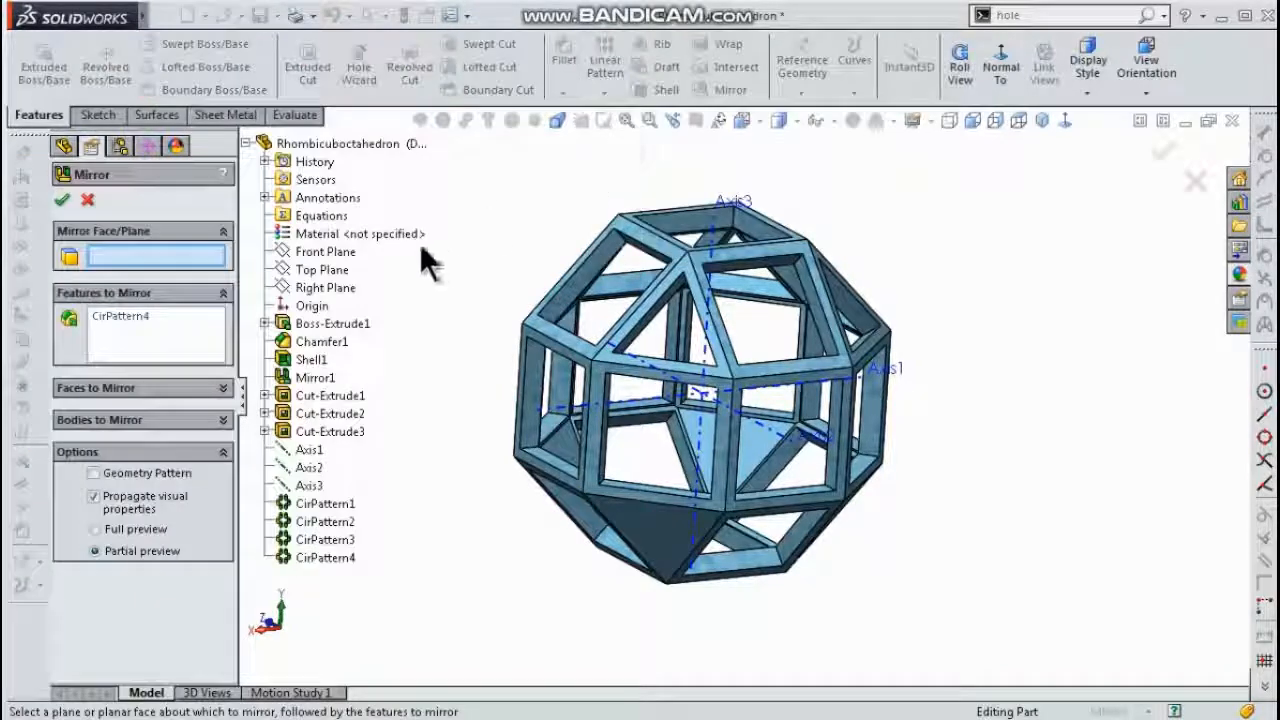
left_click(315, 270)
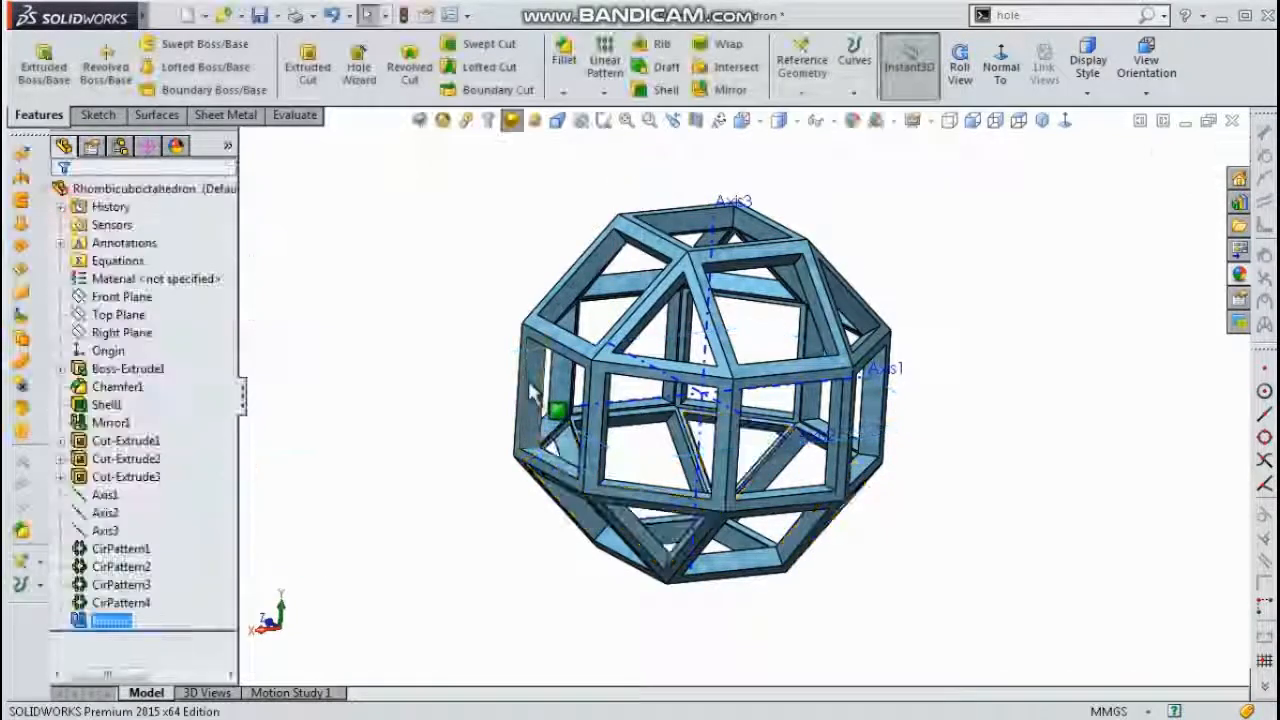
Hide the reference axes Axis1, Axis2 and Axis3 in the model view
mouse_move(606, 451)
middle_mouse_down()
mouse_move(443, 346)
mouse_move(772, 283)
middle_mouse_up()
left_click(772, 283)
scroll(768, 348, "down", 3)
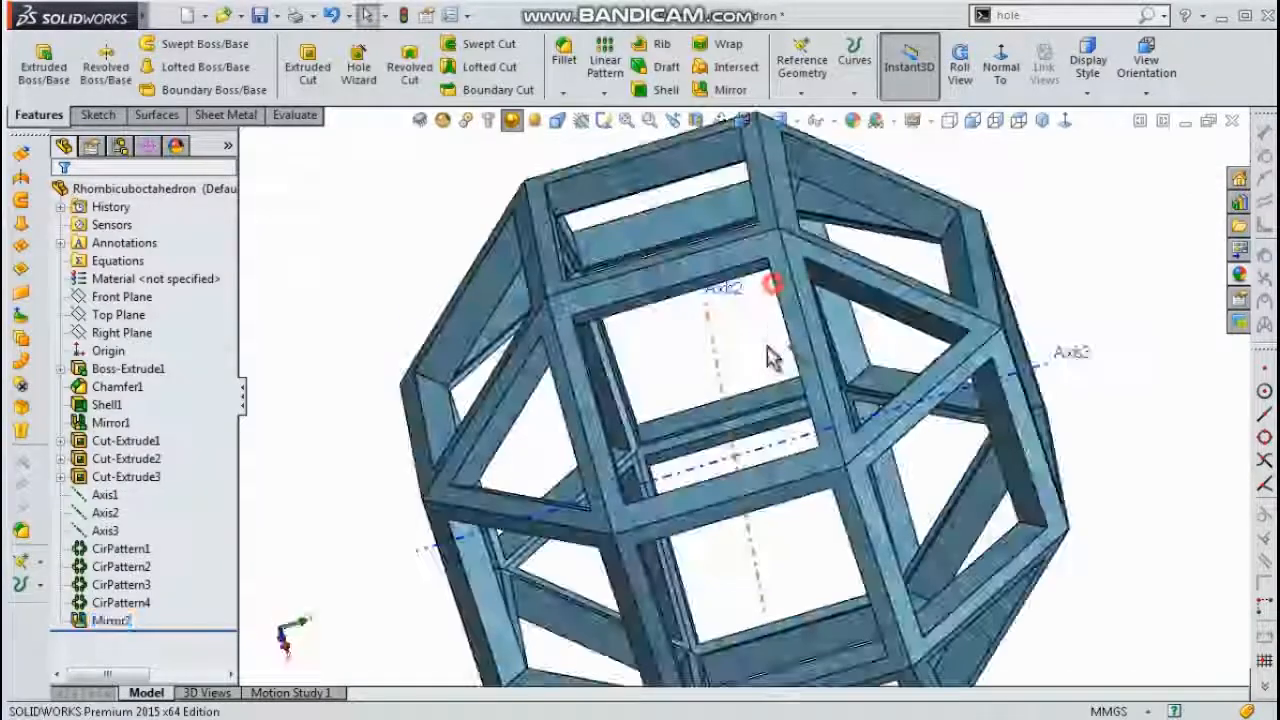
left_click(768, 448)
left_click(846, 386)
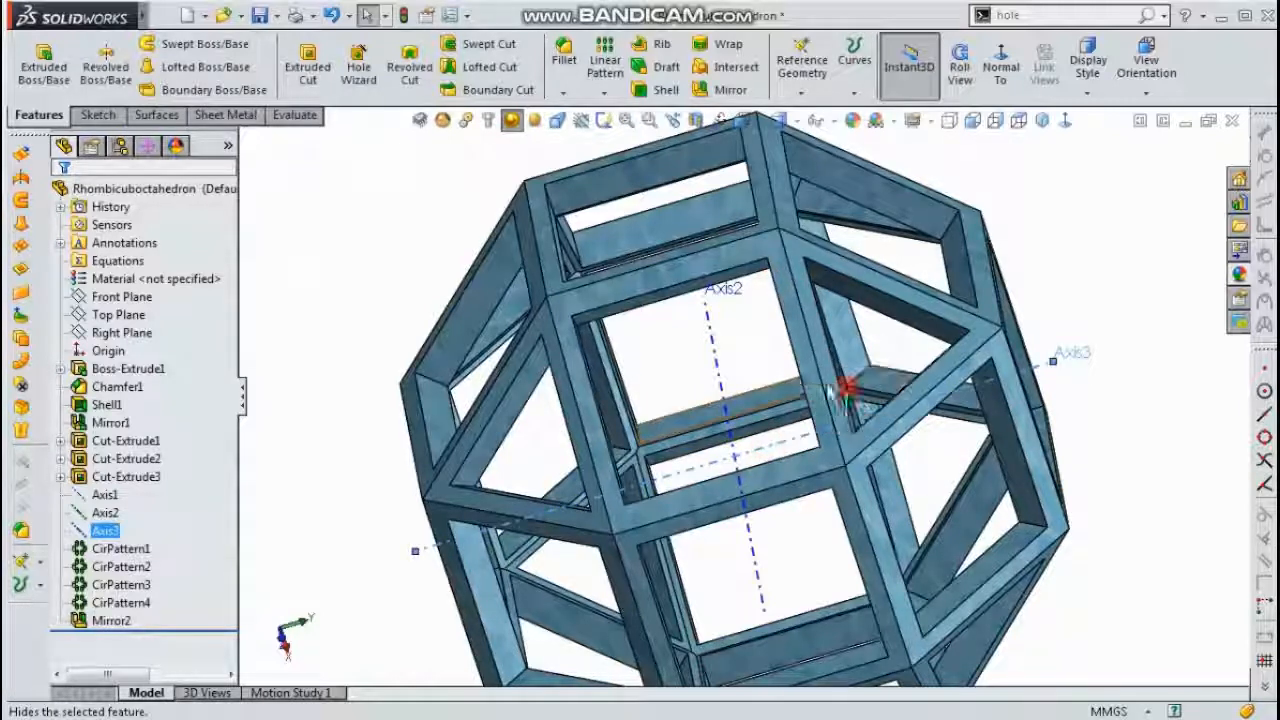
left_click(722, 368)
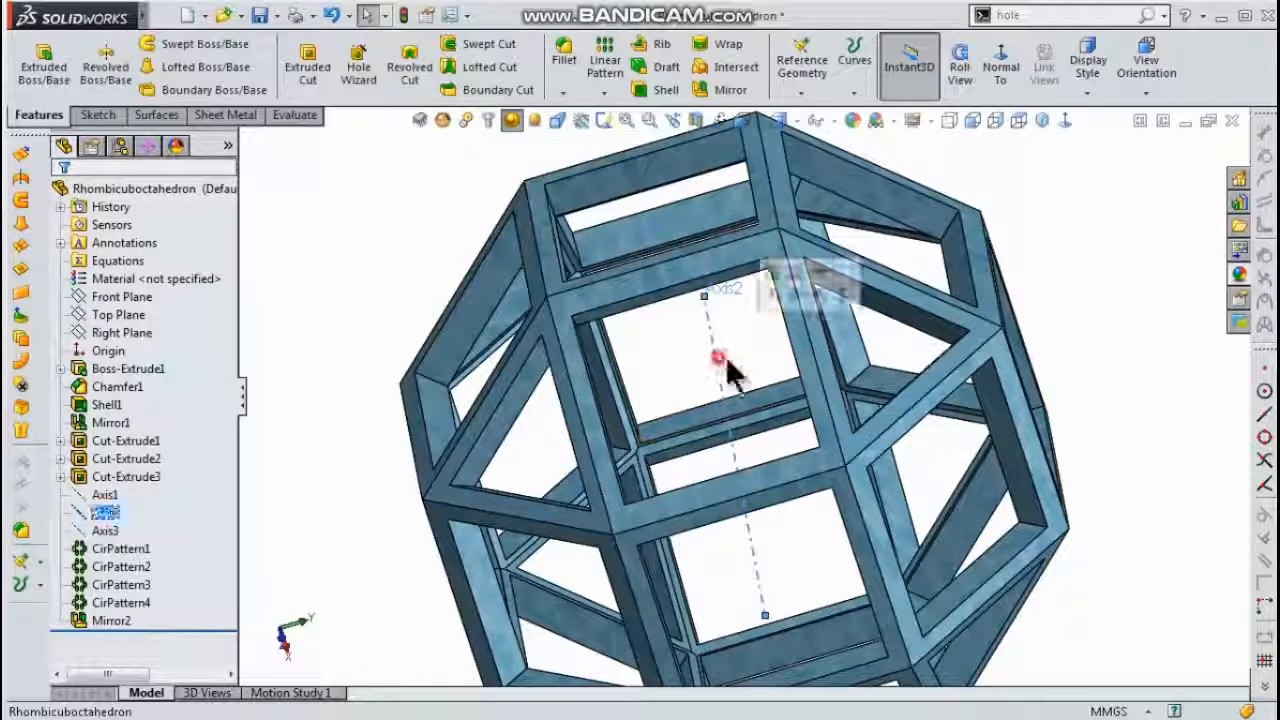
left_click(797, 296)
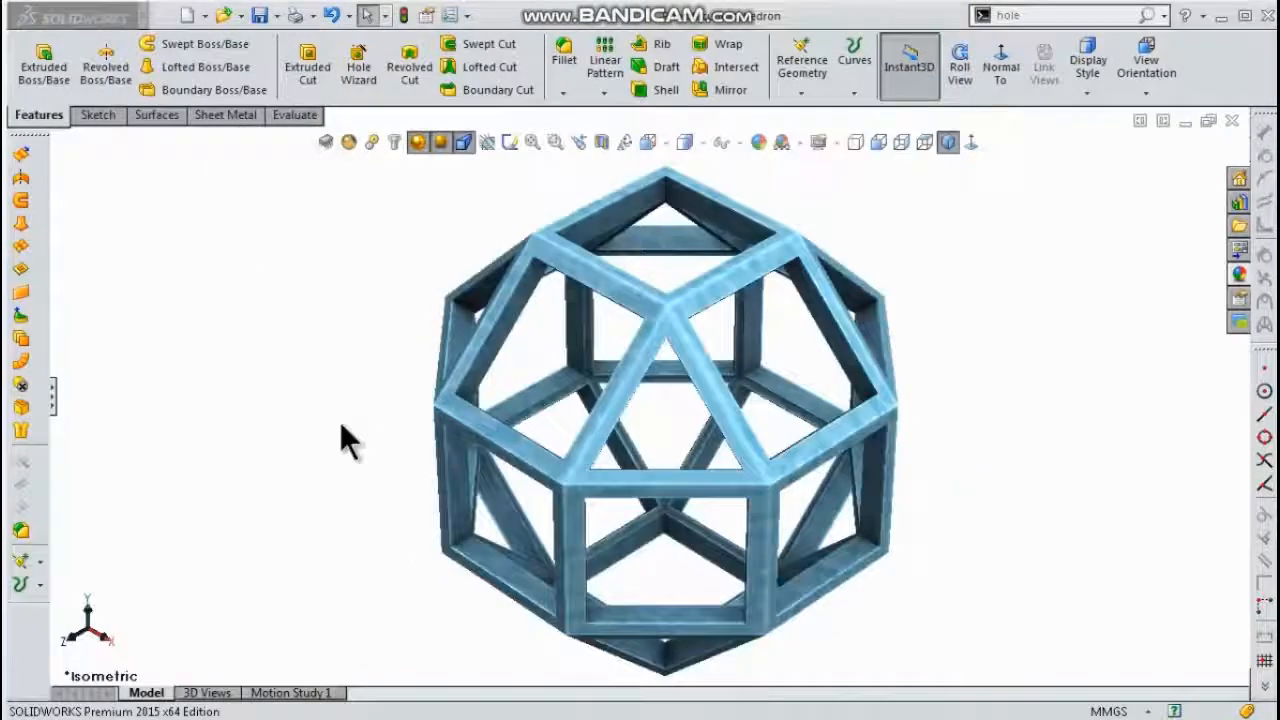
Examine the finished open frame from several sides and return it to the isometric view
middle_click_drag(340, 423, 401, 352)
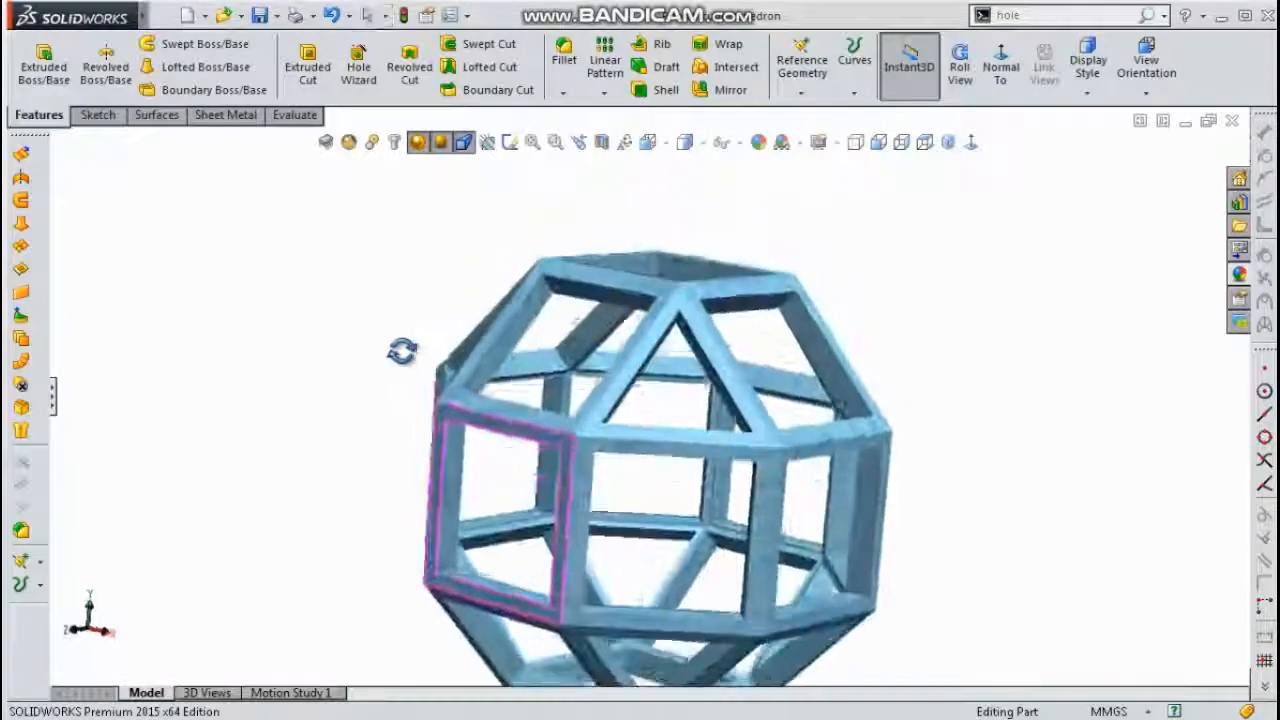
scroll(633, 530, "up", 2)
middle_click_drag(634, 530, 872, 360)
left_click(948, 142)
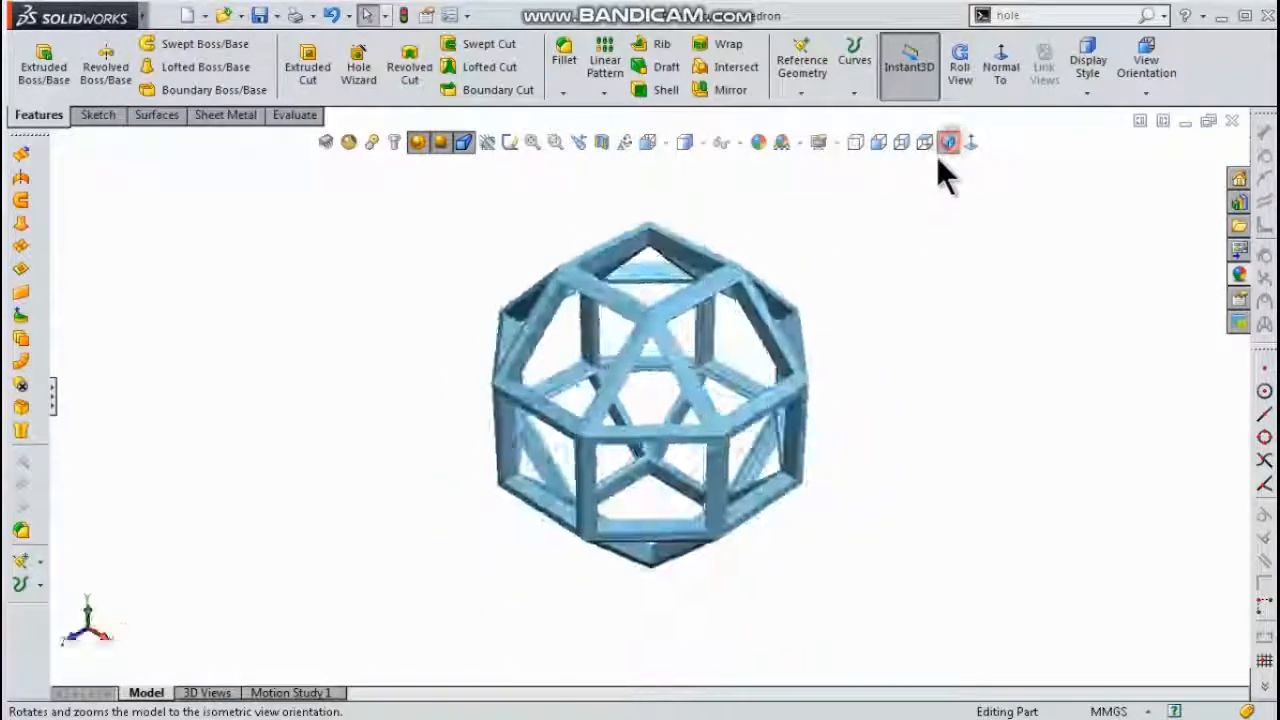
Start a PhotoView 360 Integrated Preview render of the frame in its isometric view
middle_click_drag(573, 395, 544, 380)
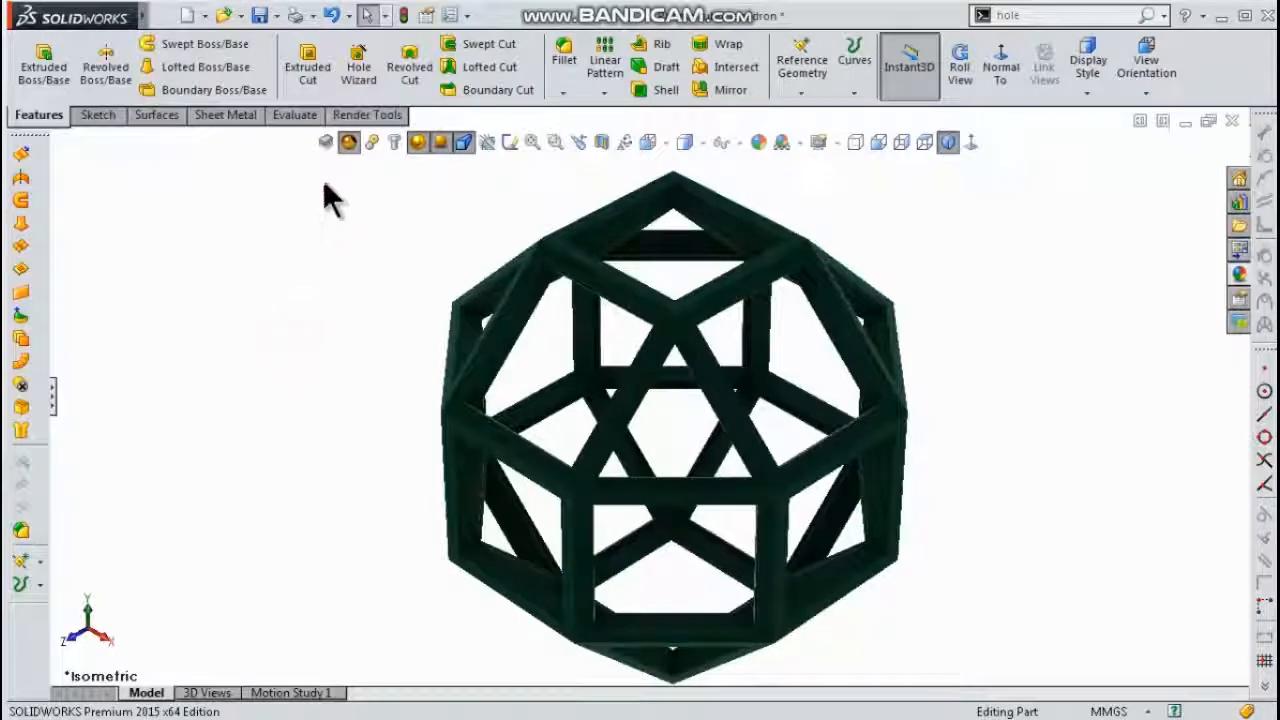
left_click(345, 116)
left_click(338, 66)
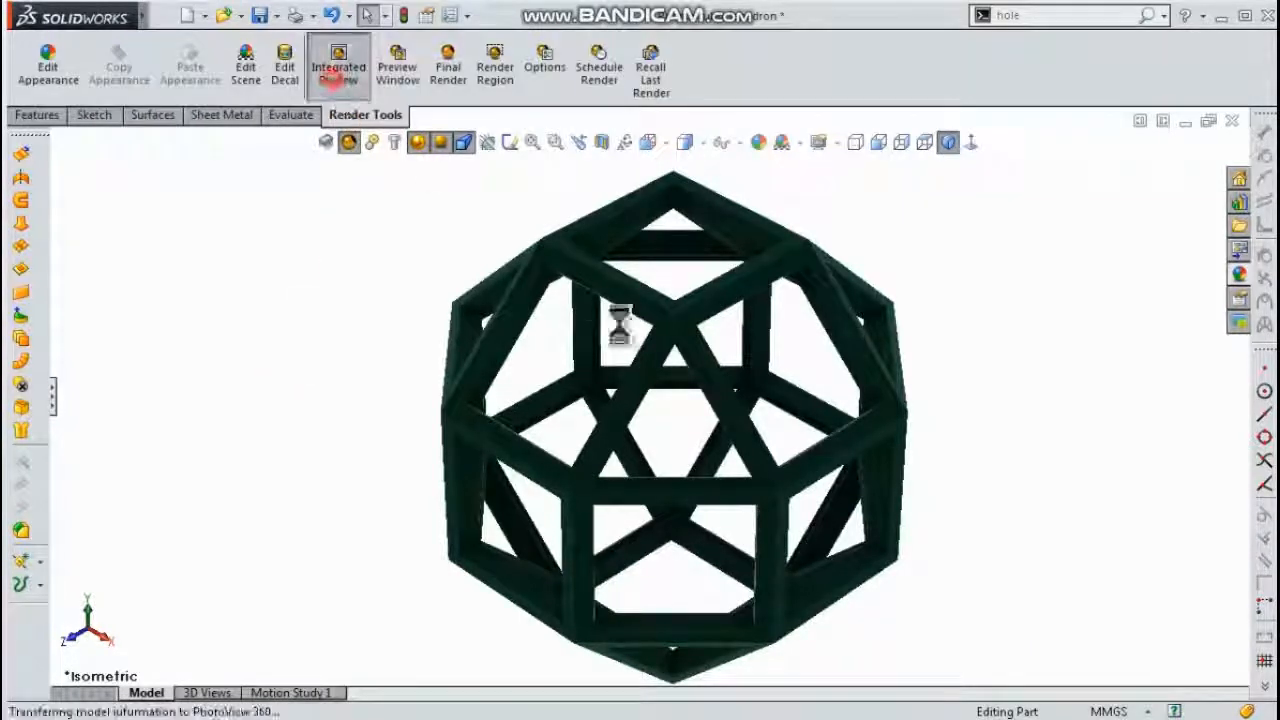